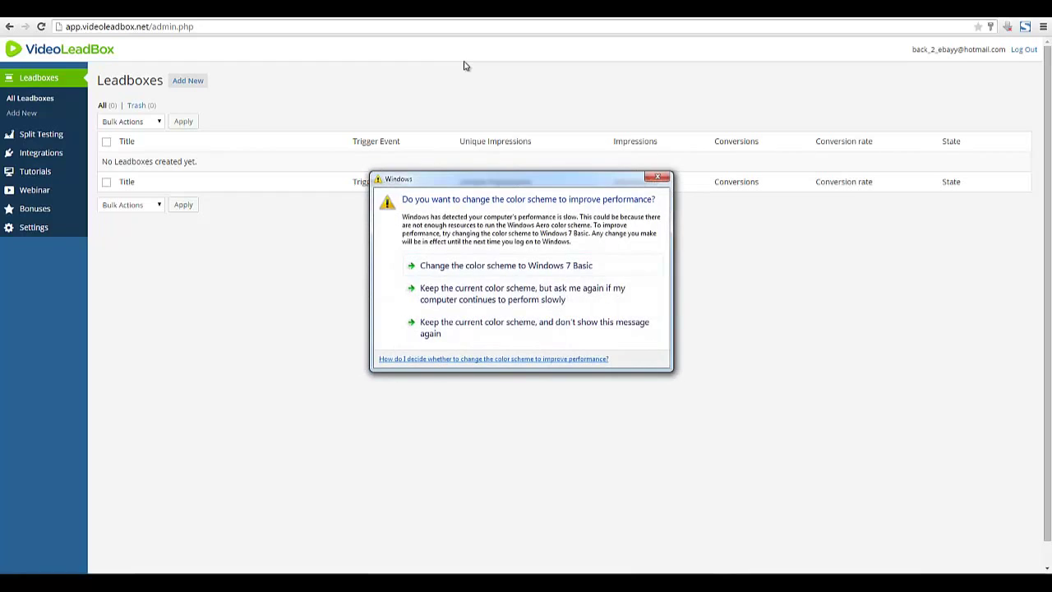
# - Dismiss the Windows color scheme prompt and add a new leadbox titled "Test #1"
pyautogui.press('Escape')
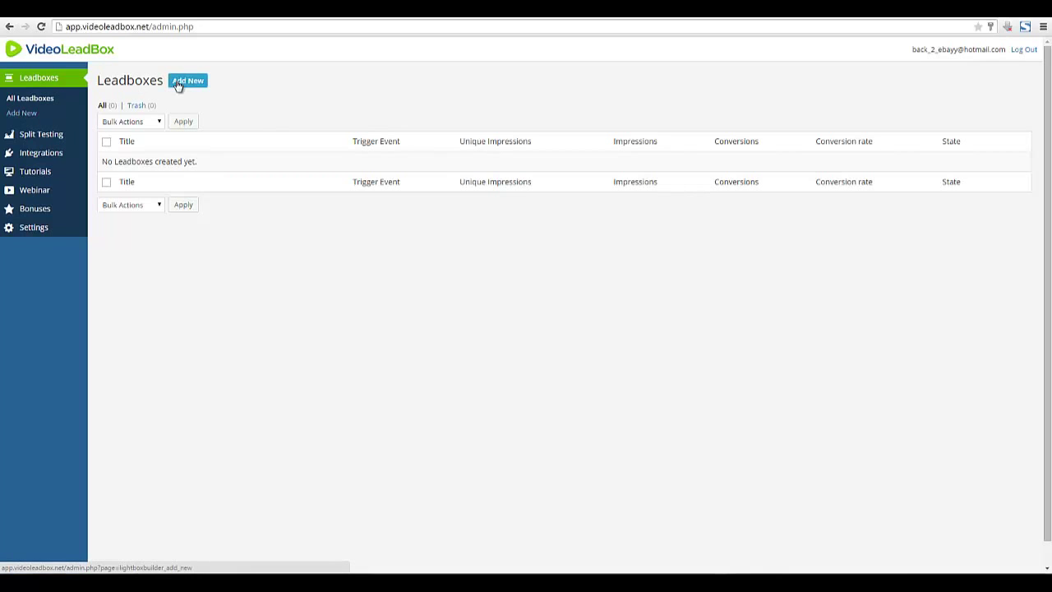
pyautogui.moveTo(99, 81)
pyautogui.mouseDown()
pyautogui.moveTo(127, 81)
pyautogui.moveTo(98, 81)
pyautogui.mouseUp()
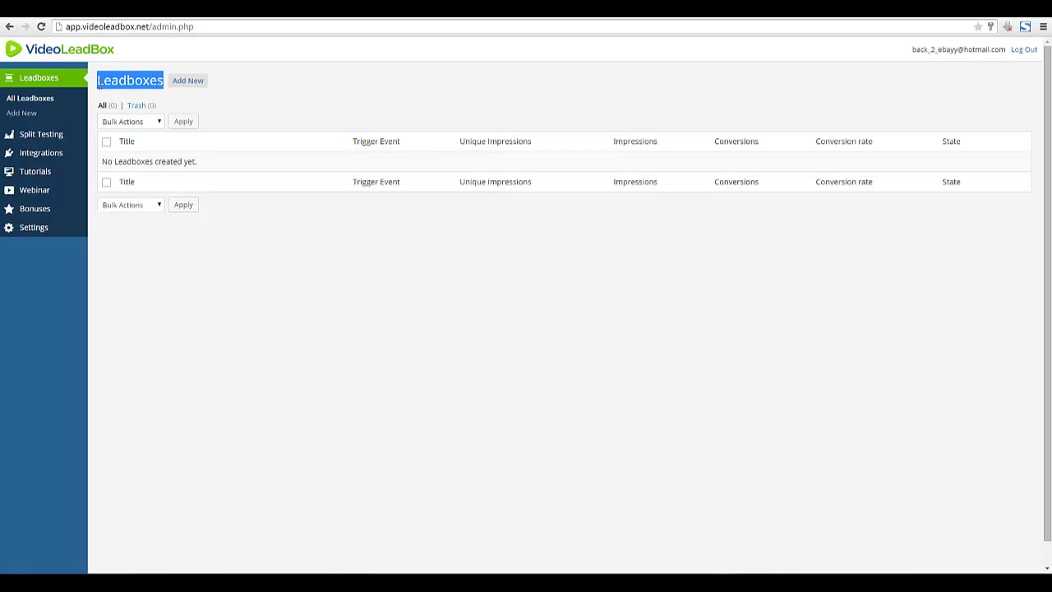
pyautogui.click(100, 83)
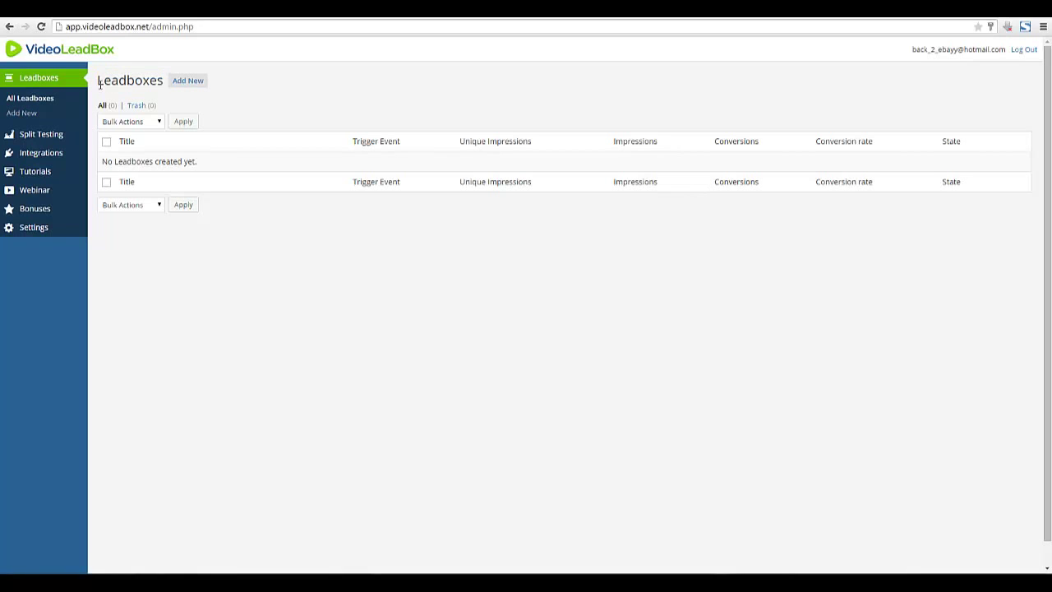
pyautogui.click(176, 89)
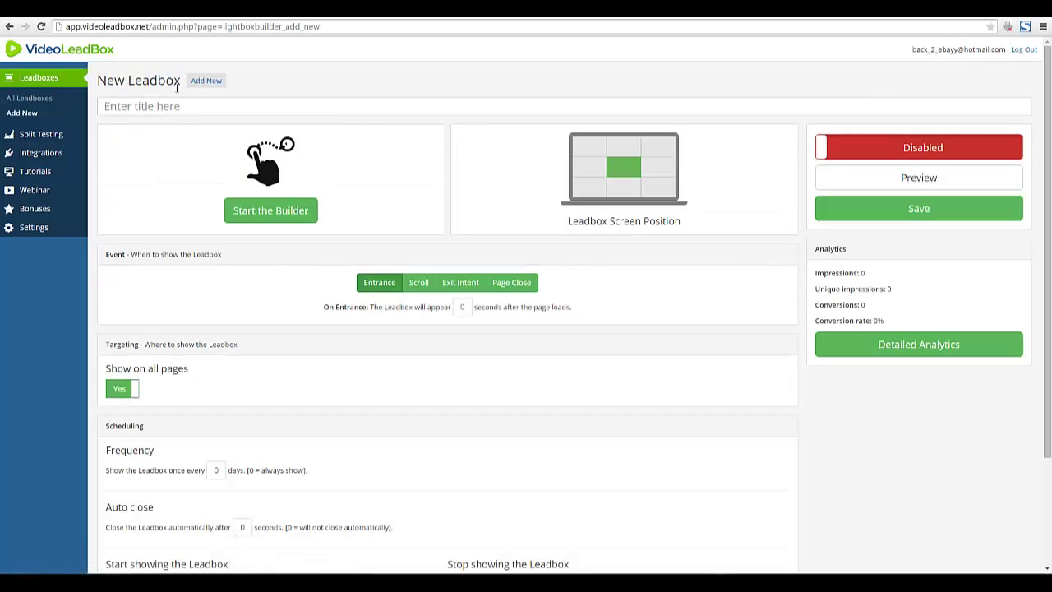
pyautogui.click(169, 107)
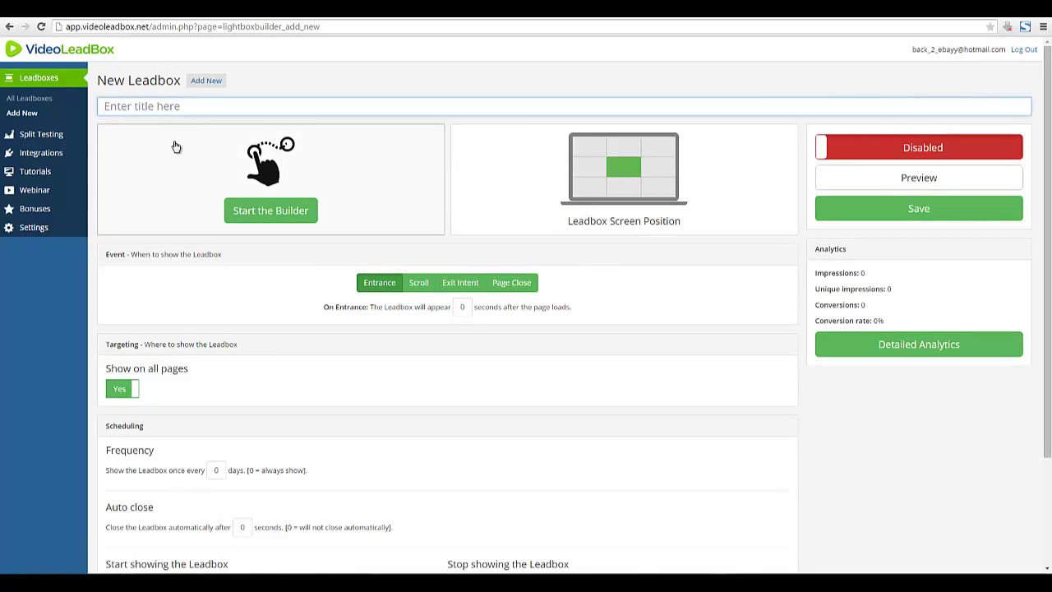
pyautogui.write('Test')
pyautogui.write(' 31')
pyautogui.press('BackSpace')
pyautogui.press('BackSpace')
pyautogui.write('#1')
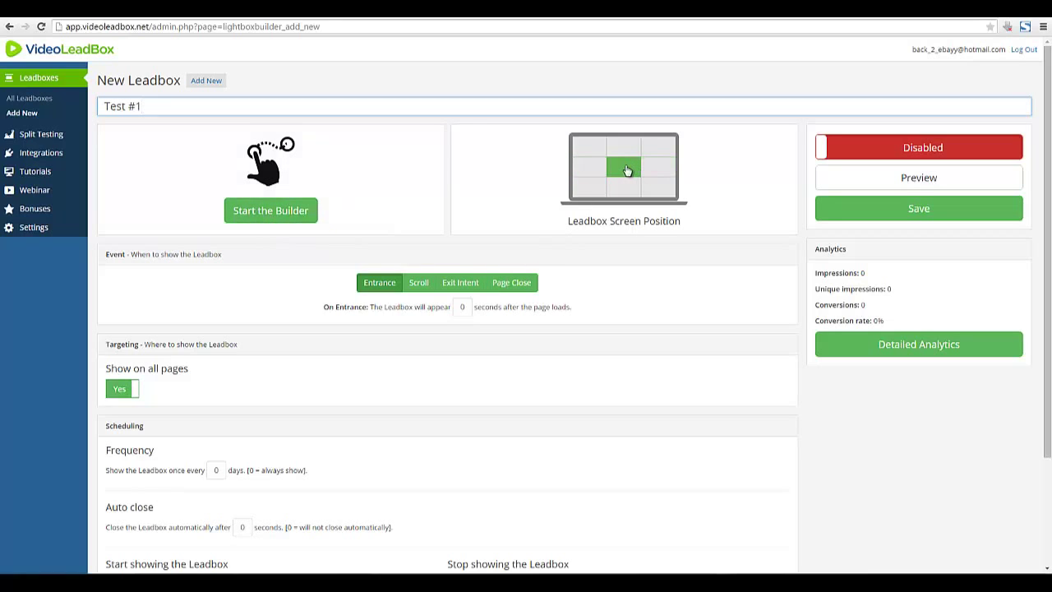
# - Try several corner and edge screen positions for the leadbox and set it back to the center
pyautogui.click(592, 189)
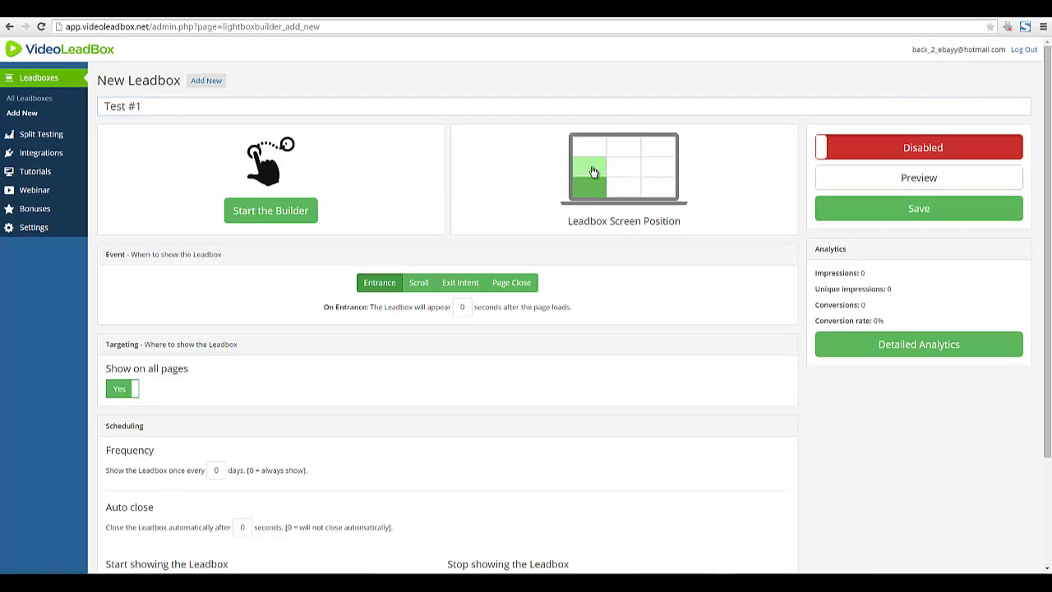
pyautogui.click(590, 148)
pyautogui.click(624, 148)
pyautogui.click(658, 148)
pyautogui.click(658, 168)
pyautogui.click(657, 189)
pyautogui.click(623, 172)
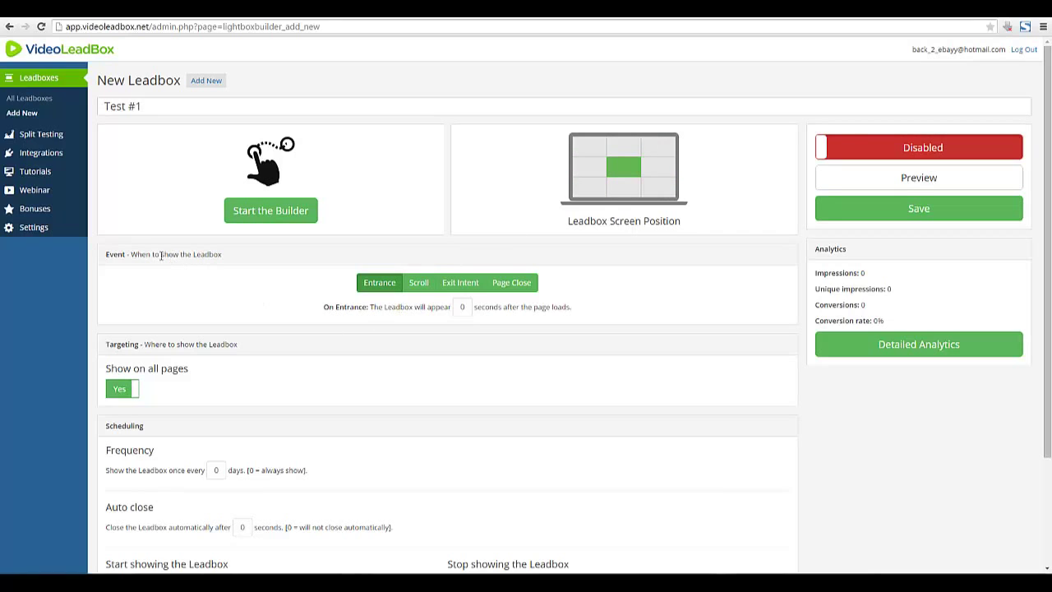
# - Look through the Scroll, Exit Intent and Page Close events and set the leadbox to trigger on Scroll
pyautogui.moveTo(130, 254); pyautogui.dragTo(236, 260)
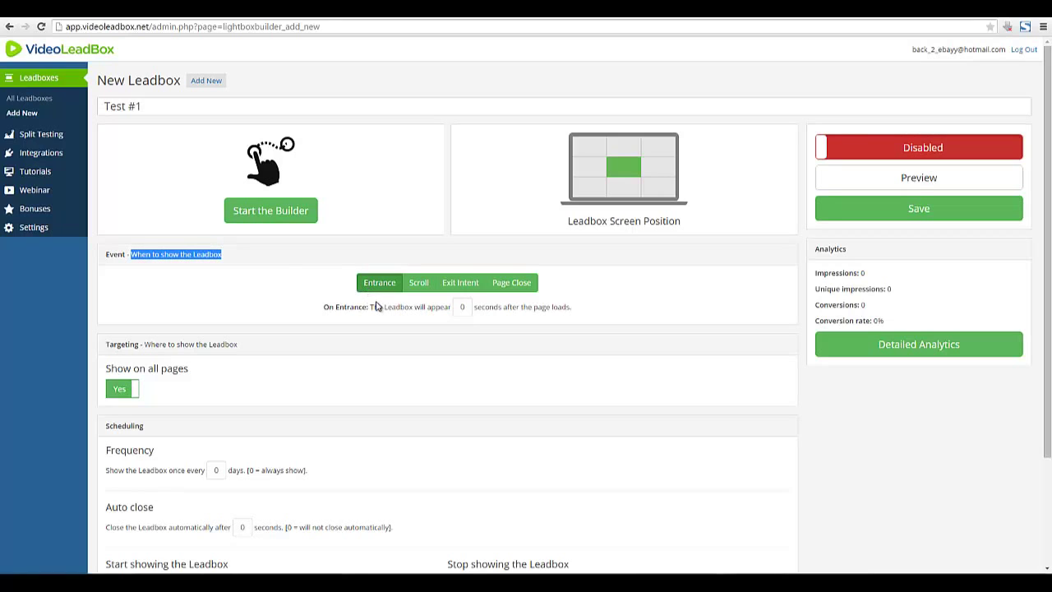
pyautogui.click(420, 288)
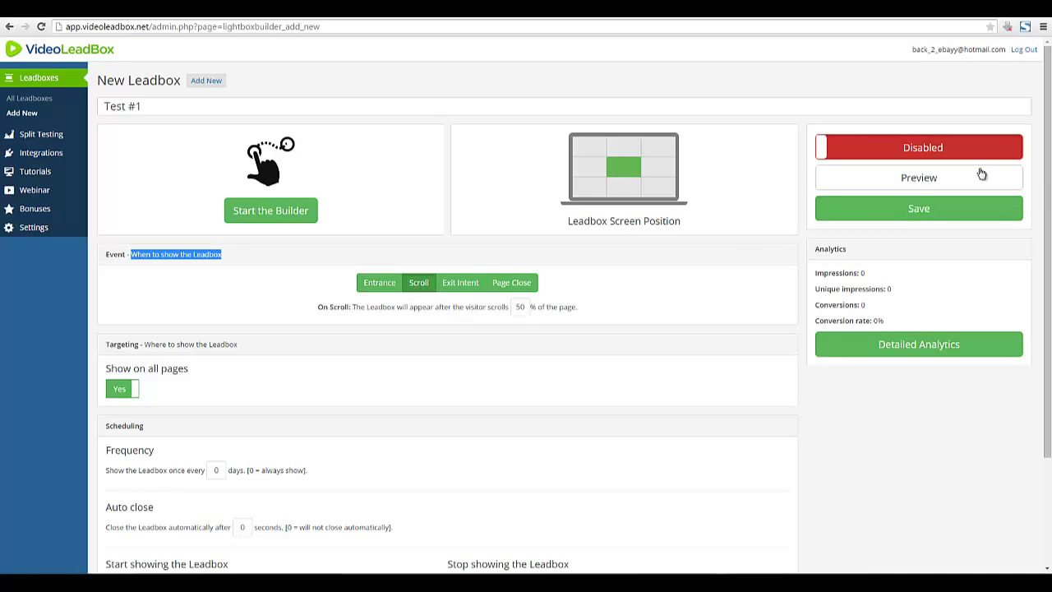
pyautogui.scroll(-1, 740, 238)
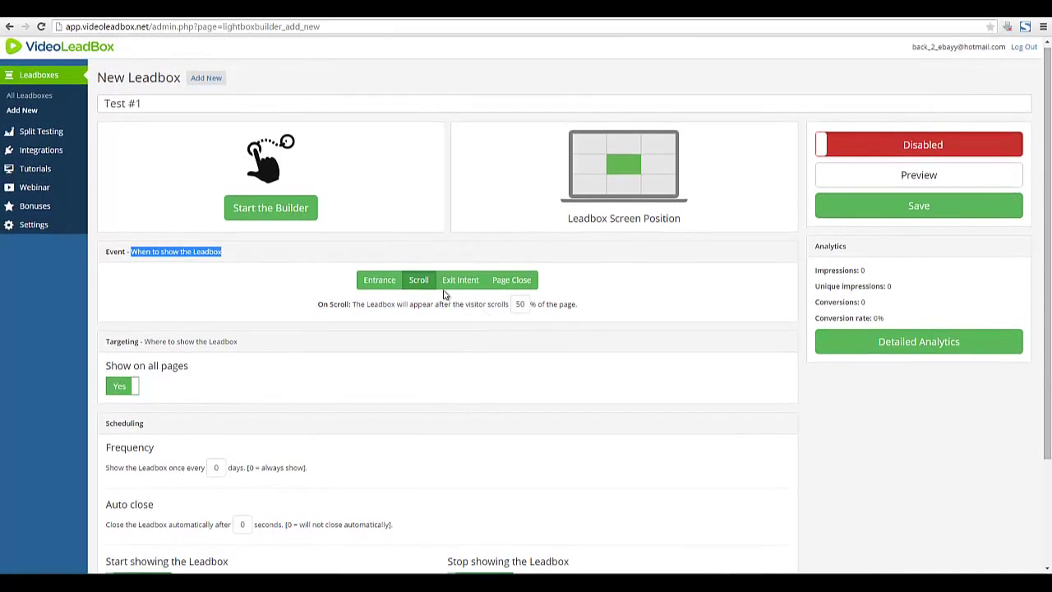
pyautogui.click(472, 292)
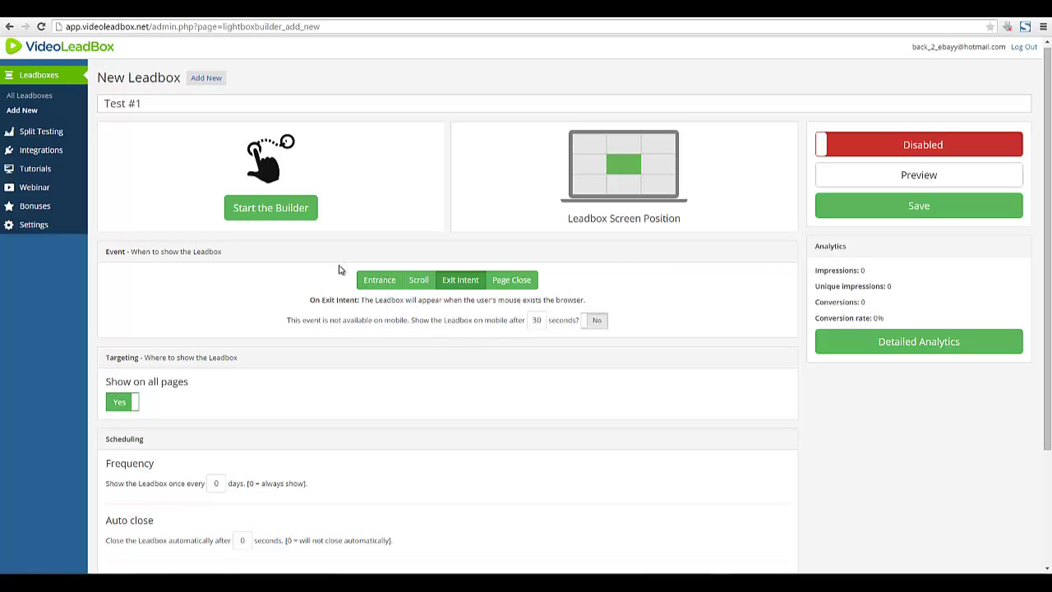
pyautogui.click(516, 284)
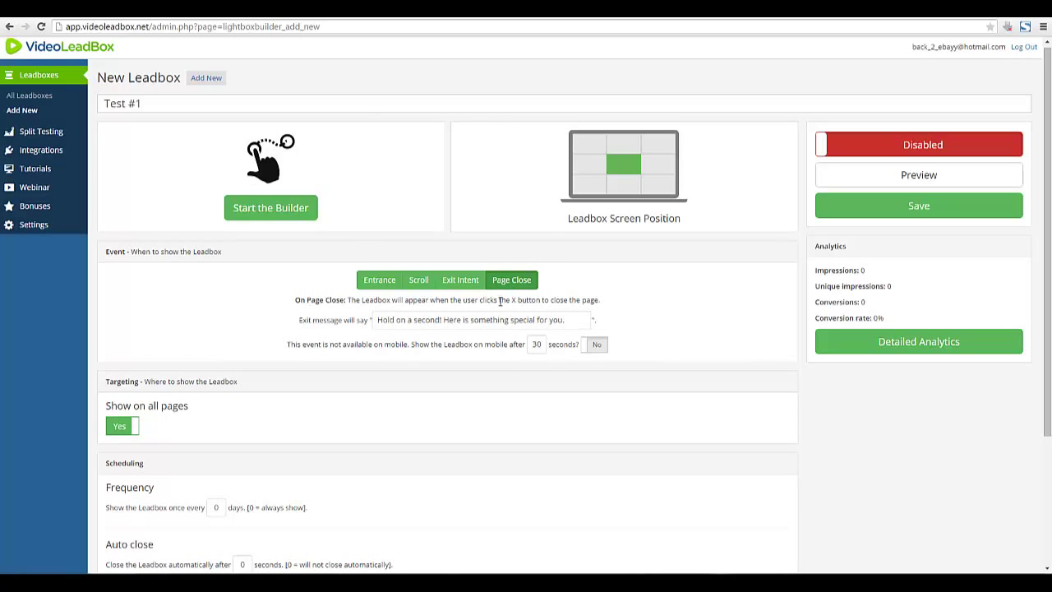
pyautogui.moveTo(497, 301); pyautogui.dragTo(533, 301)
pyautogui.click(419, 287)
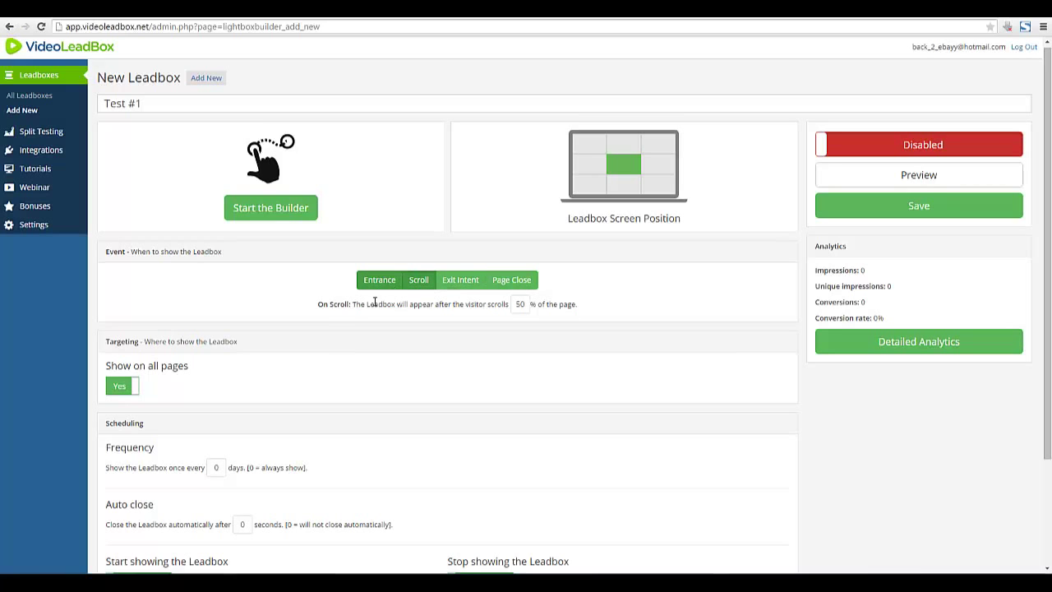
pyautogui.scroll(-1, 307, 346)
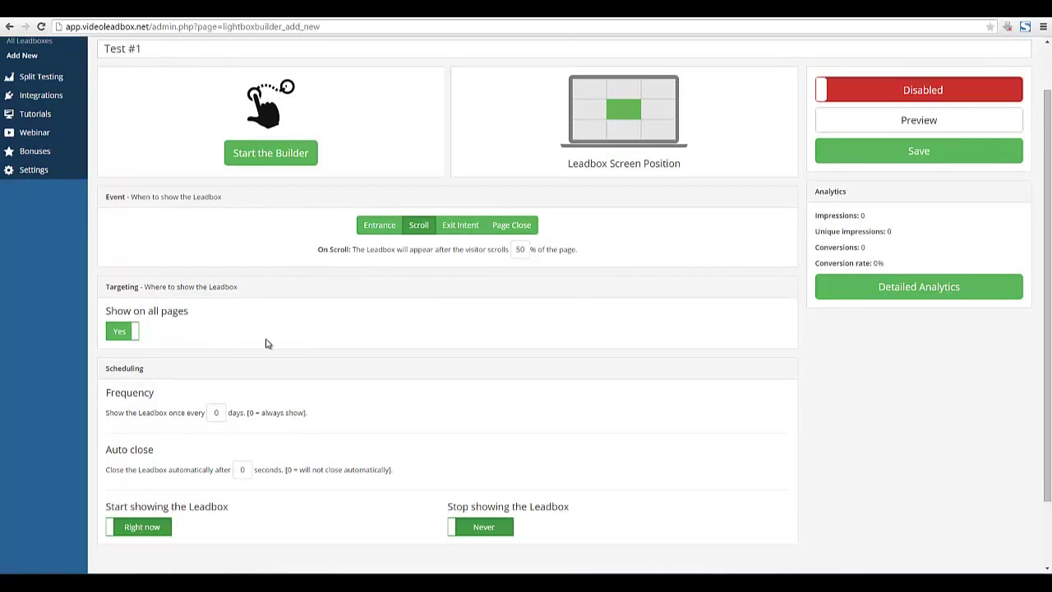
pyautogui.scroll(-1, 269, 343)
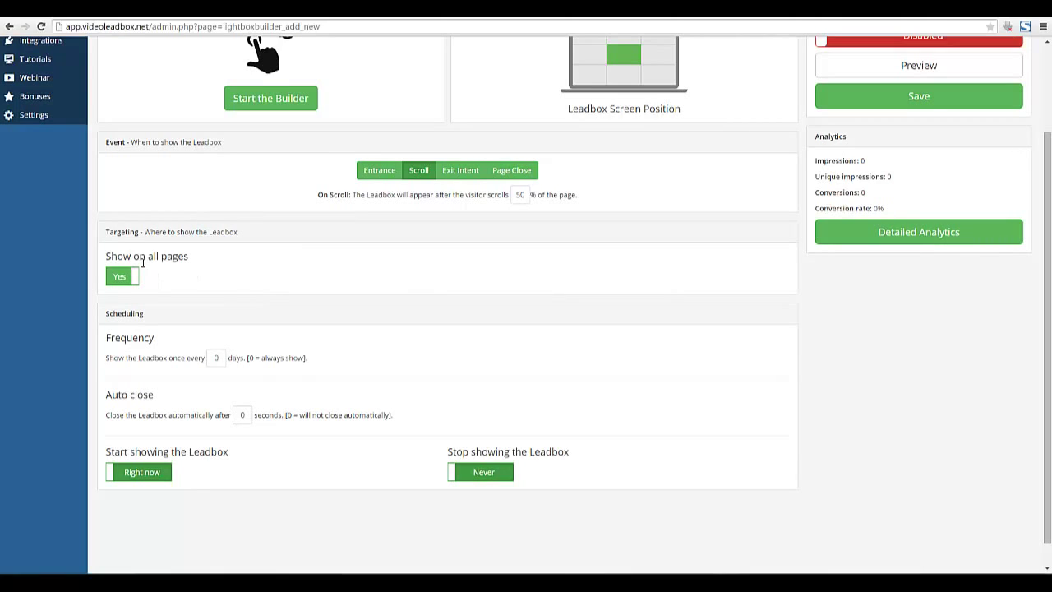
pyautogui.click(124, 277)
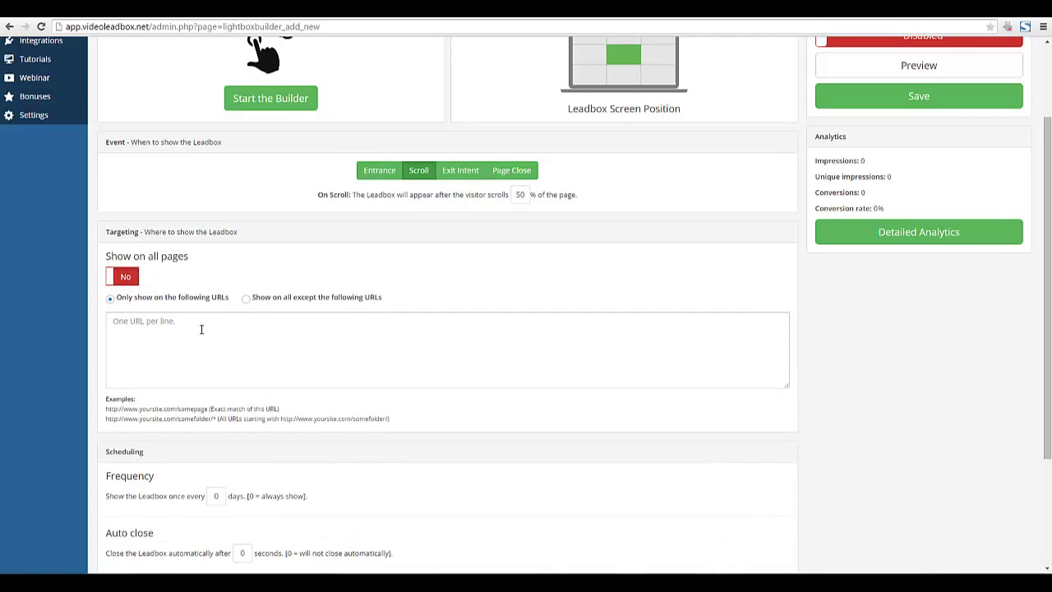
pyautogui.click(198, 333)
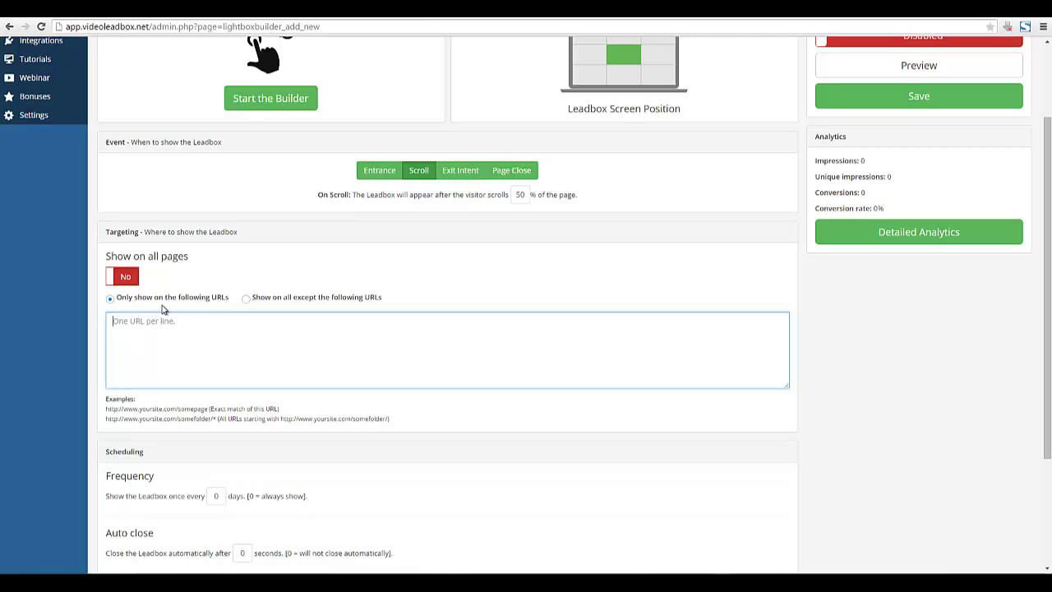
pyautogui.scroll(1, 144, 351)
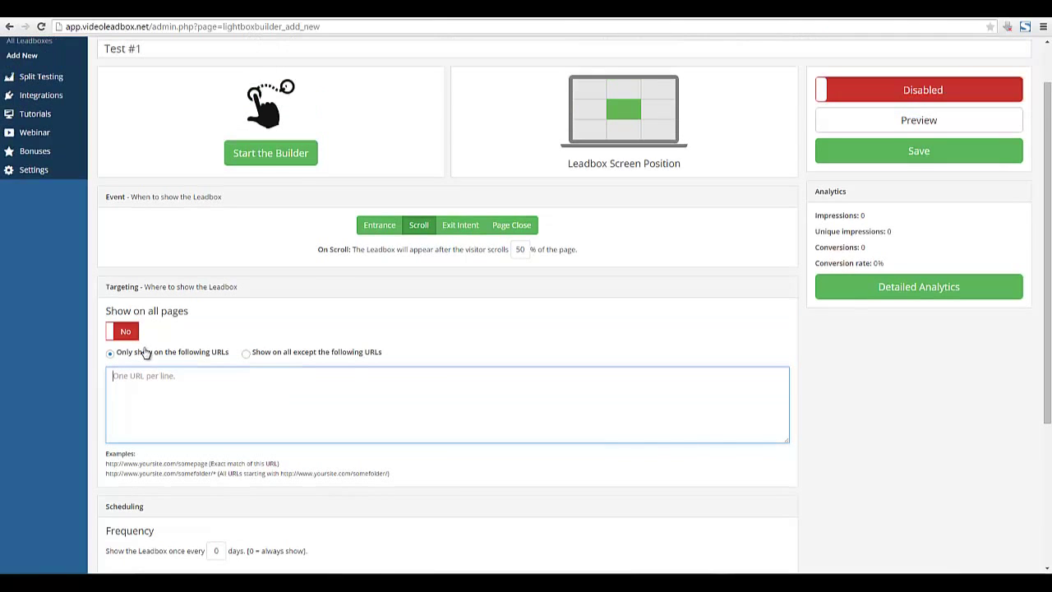
pyautogui.scroll(-1, 145, 350)
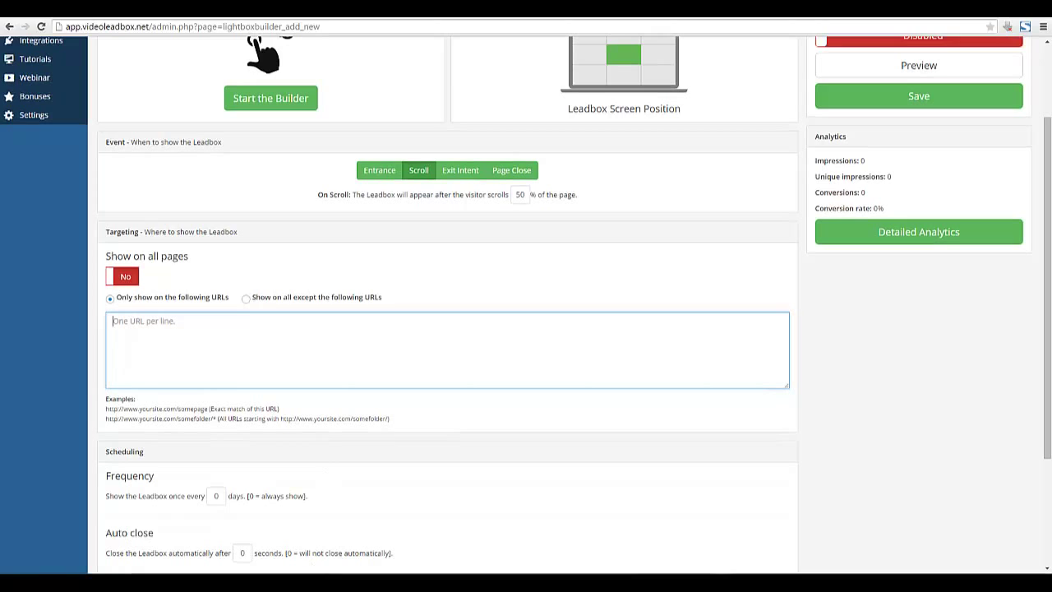
pyautogui.click(321, 535)
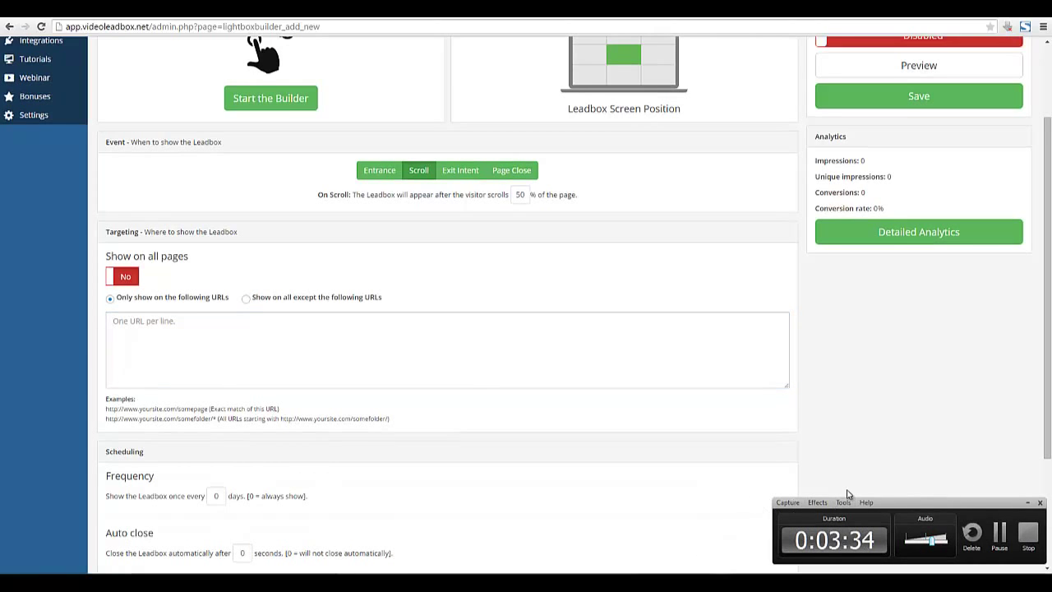
pyautogui.click(1026, 534)
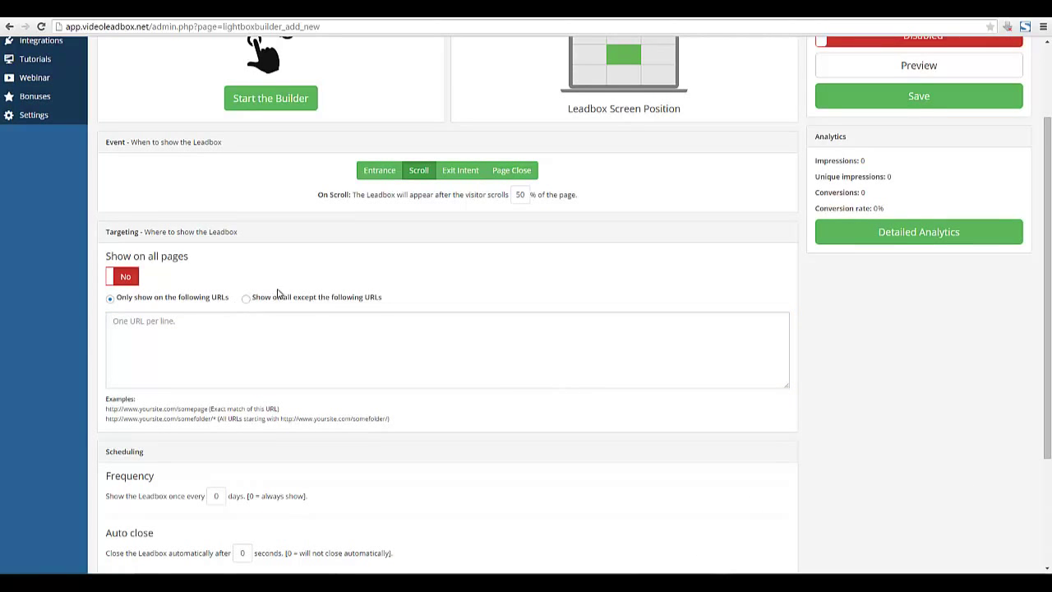
pyautogui.rightClick(211, 329)
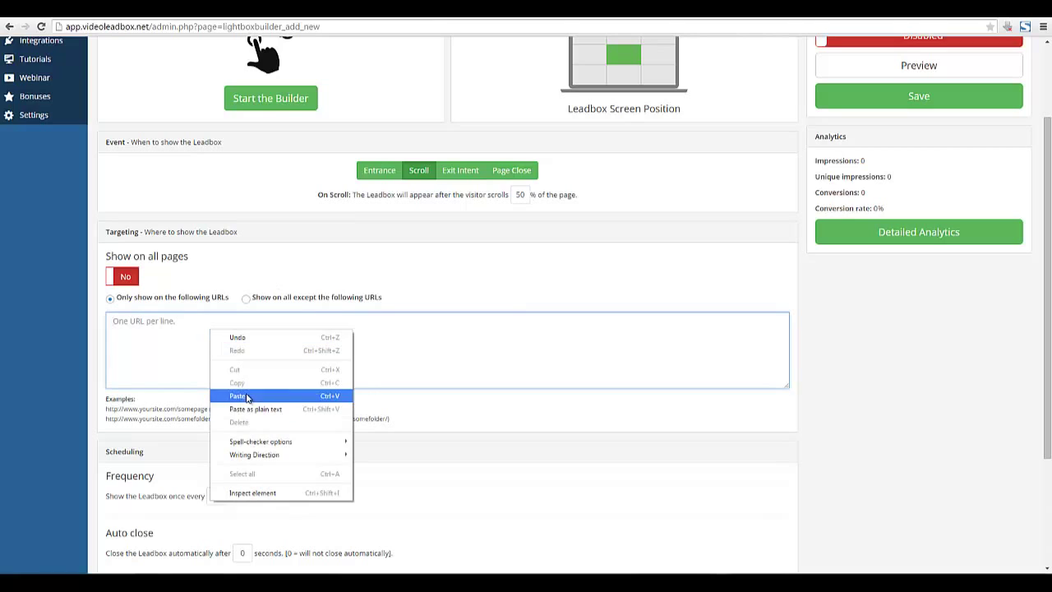
pyautogui.click(250, 396)
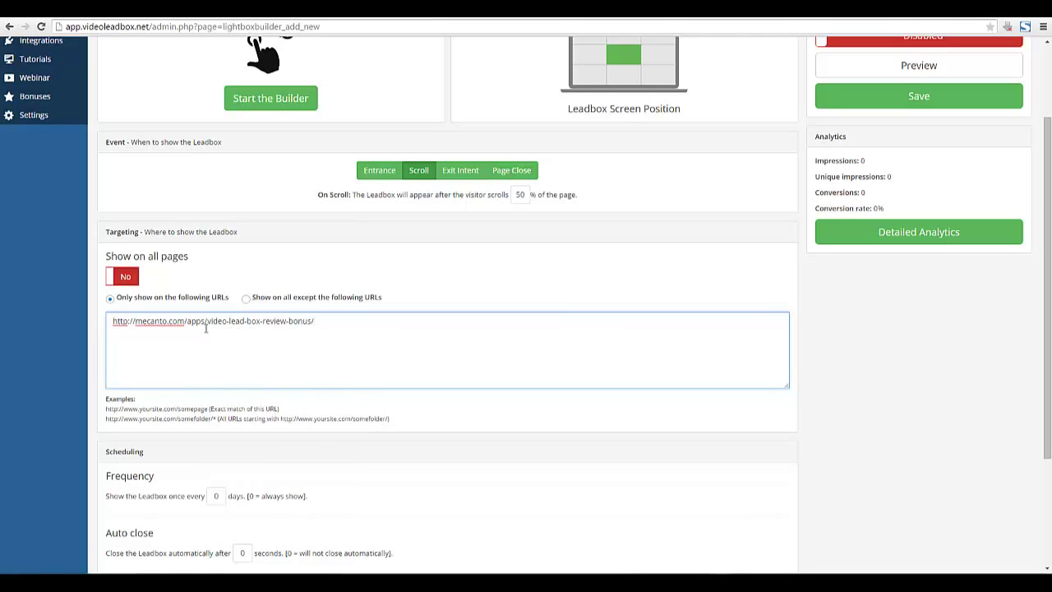
# - Try the "Show on all except the following URLs" targeting option and switch back to "Only show on the following URLs"
pyautogui.moveTo(237, 321); pyautogui.dragTo(124, 322)
pyautogui.click(311, 321)
pyautogui.click(246, 299)
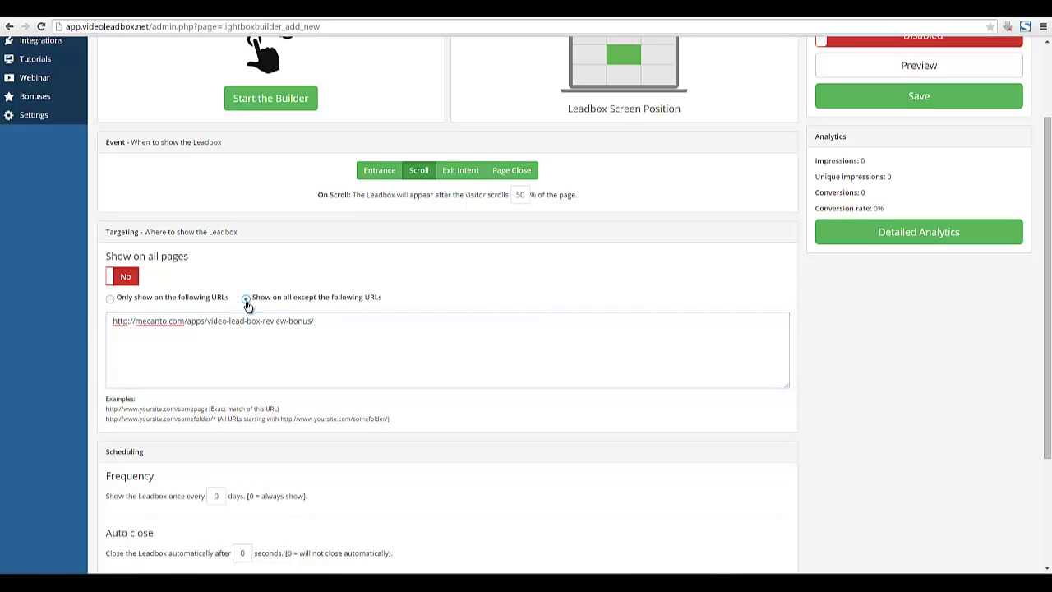
pyautogui.moveTo(331, 328); pyautogui.dragTo(96, 329)
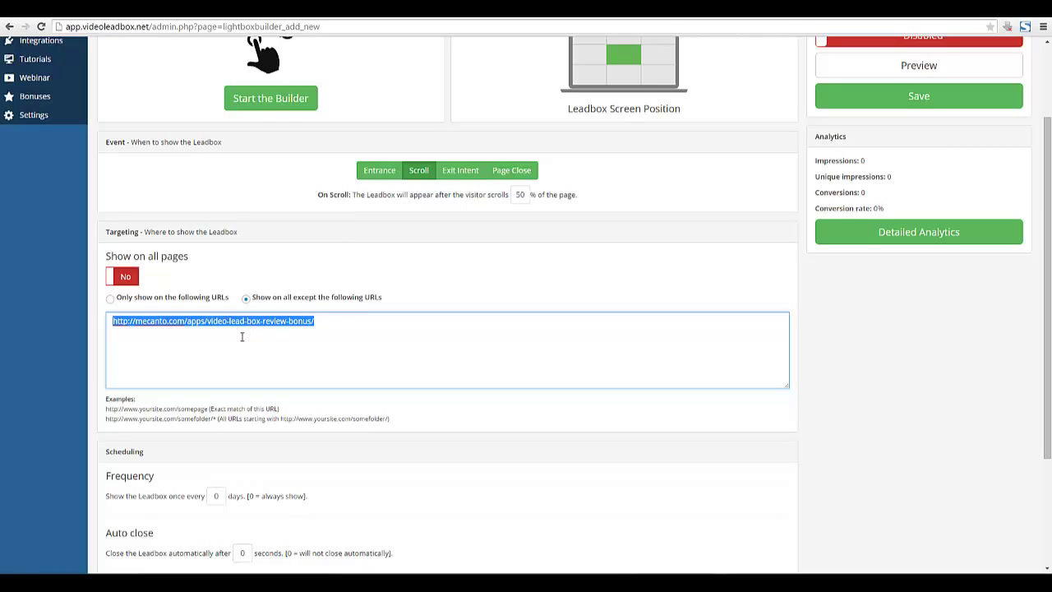
pyautogui.click(110, 299)
pyautogui.scroll(-2, 201, 355)
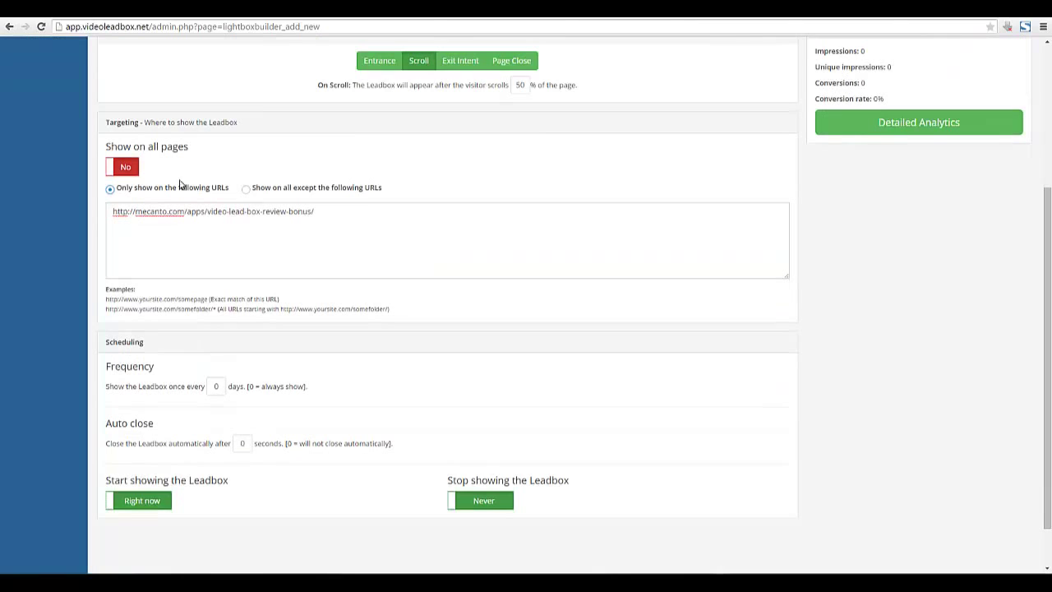
pyautogui.moveTo(167, 211); pyautogui.dragTo(336, 207)
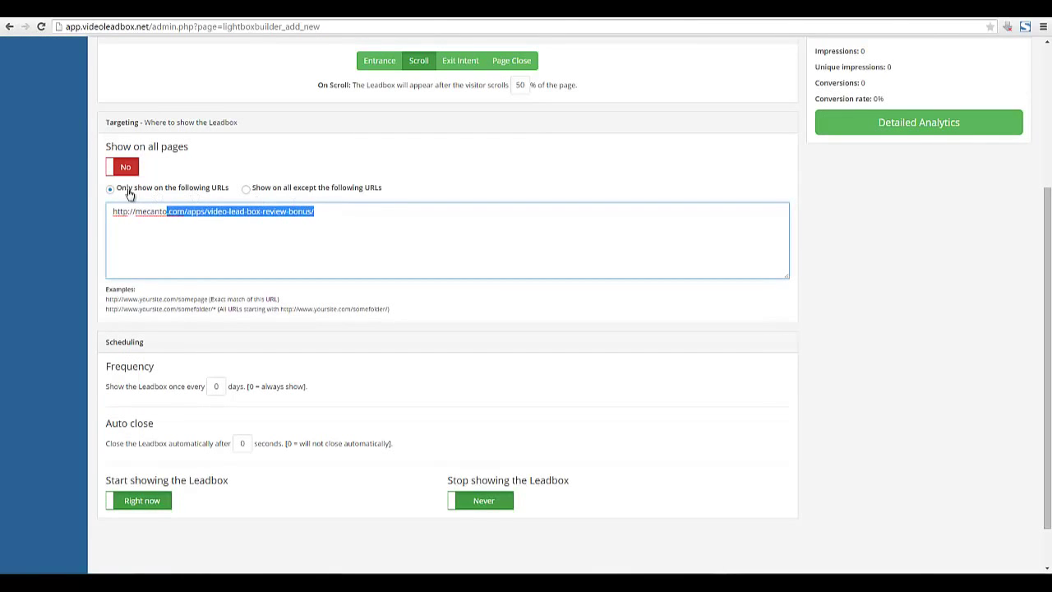
# - Examine the Frequency and Auto close settings in the leadbox's Scheduling section
pyautogui.scroll(-1, 143, 263)
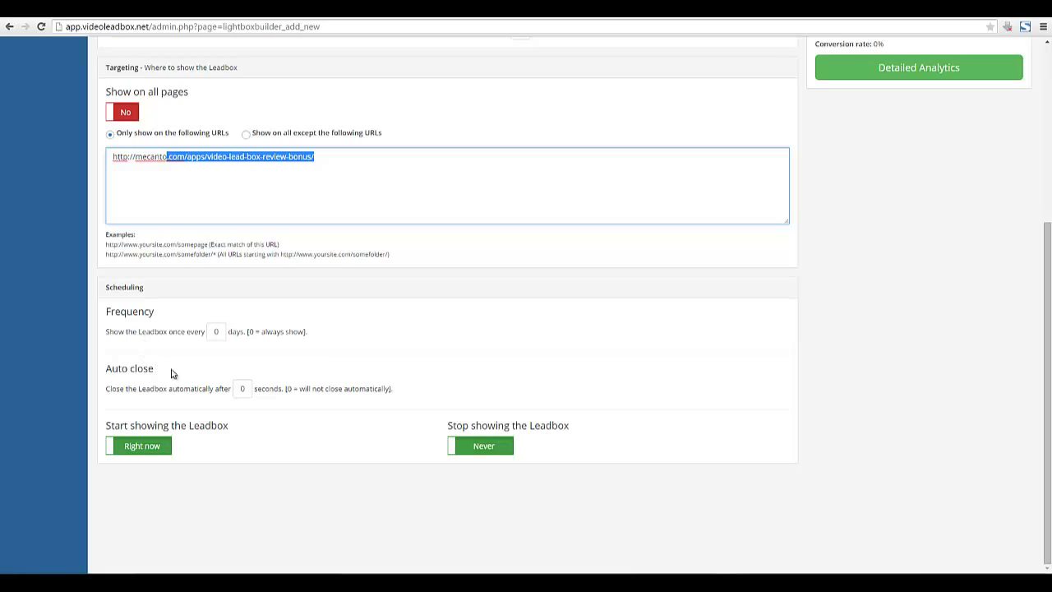
pyautogui.doubleClick(250, 333)
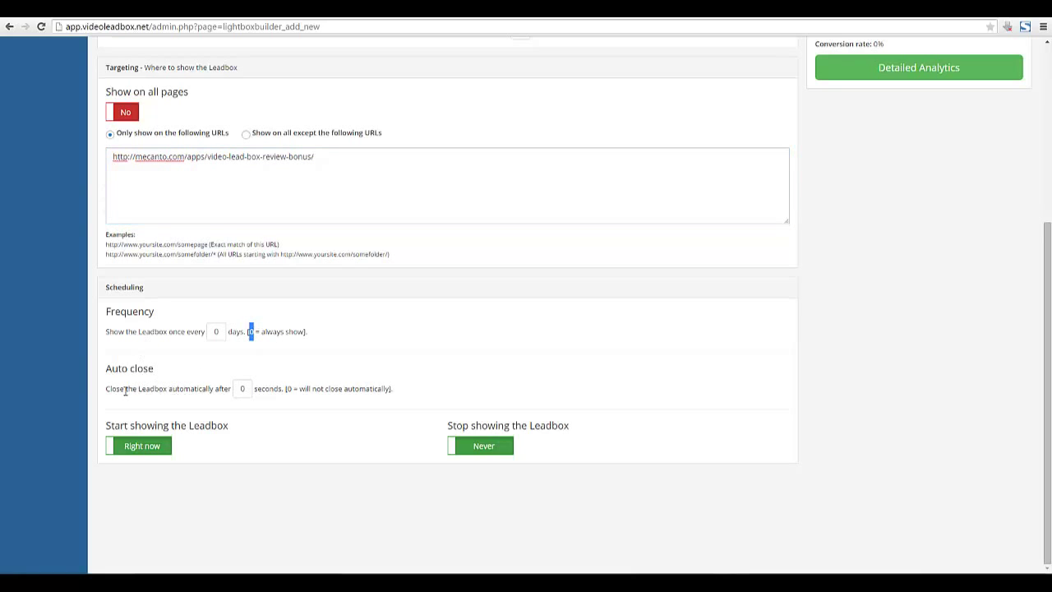
pyautogui.moveTo(126, 391); pyautogui.dragTo(201, 391)
pyautogui.click(201, 391)
pyautogui.doubleClick(296, 332)
pyautogui.click(328, 341)
# - Try a specific date for starting to show the leadbox, set it back to "Right now", and dismiss the antivirus notification
pyautogui.click(156, 449)
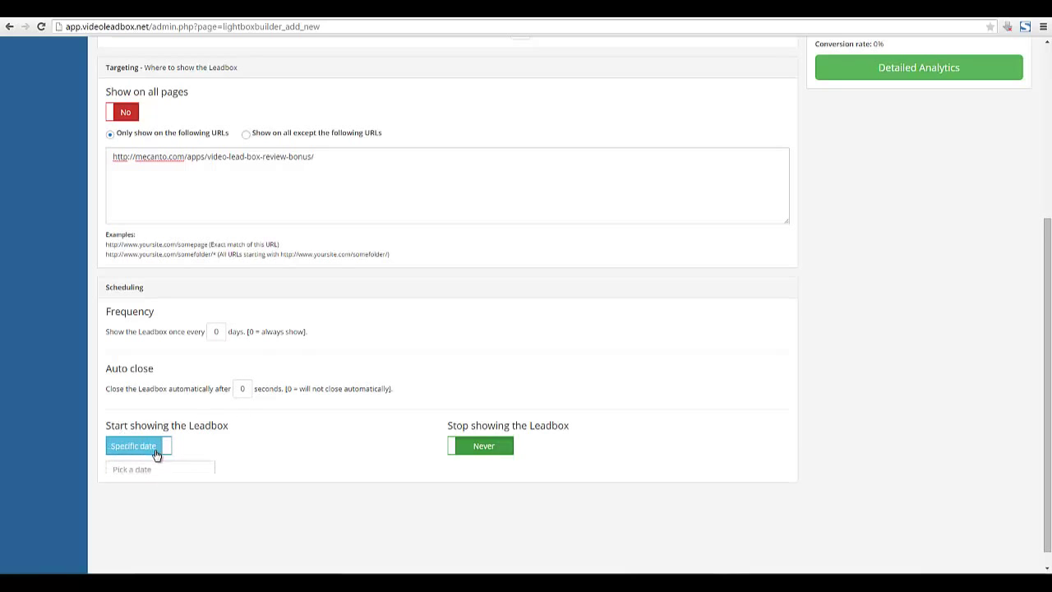
pyautogui.click(140, 474)
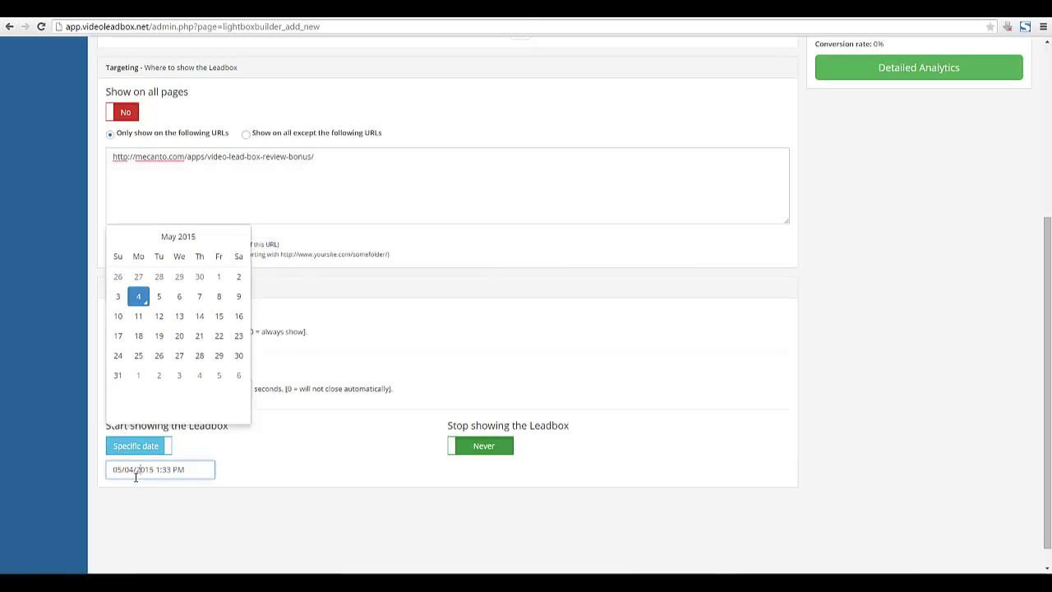
pyautogui.click(255, 458)
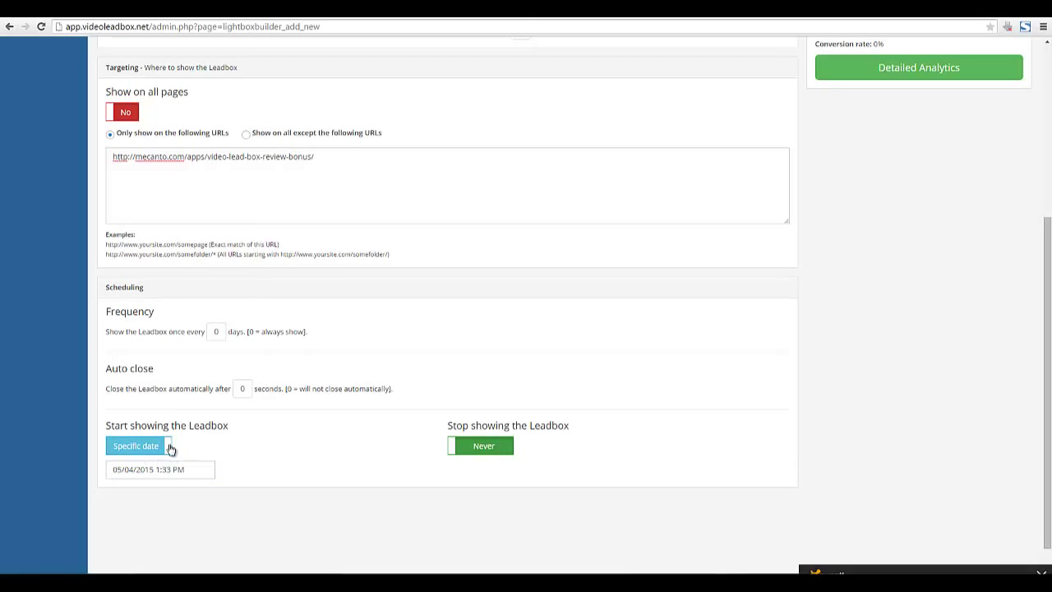
pyautogui.click(164, 452)
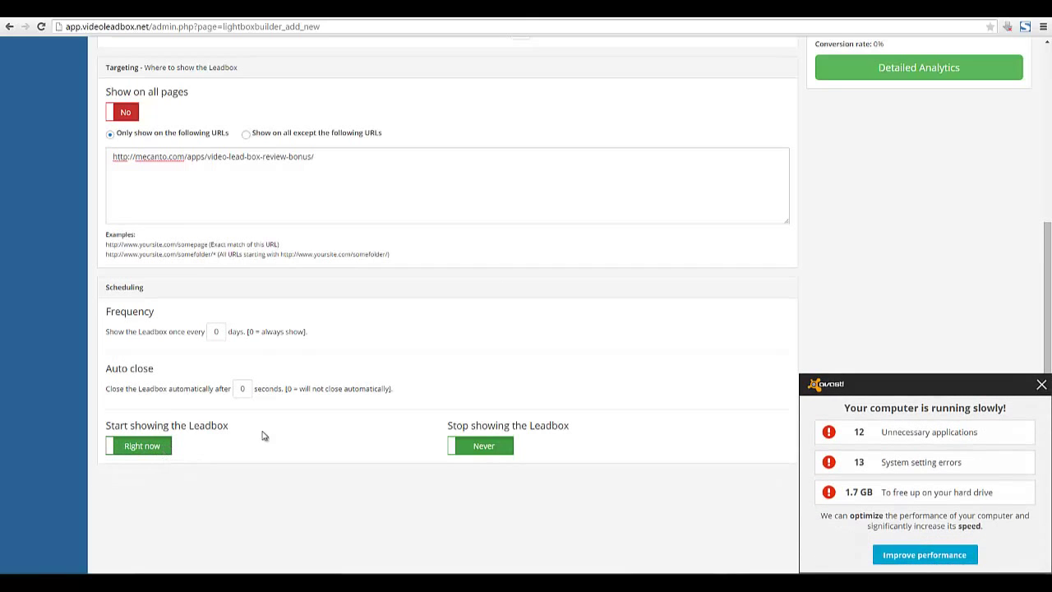
pyautogui.click(1041, 386)
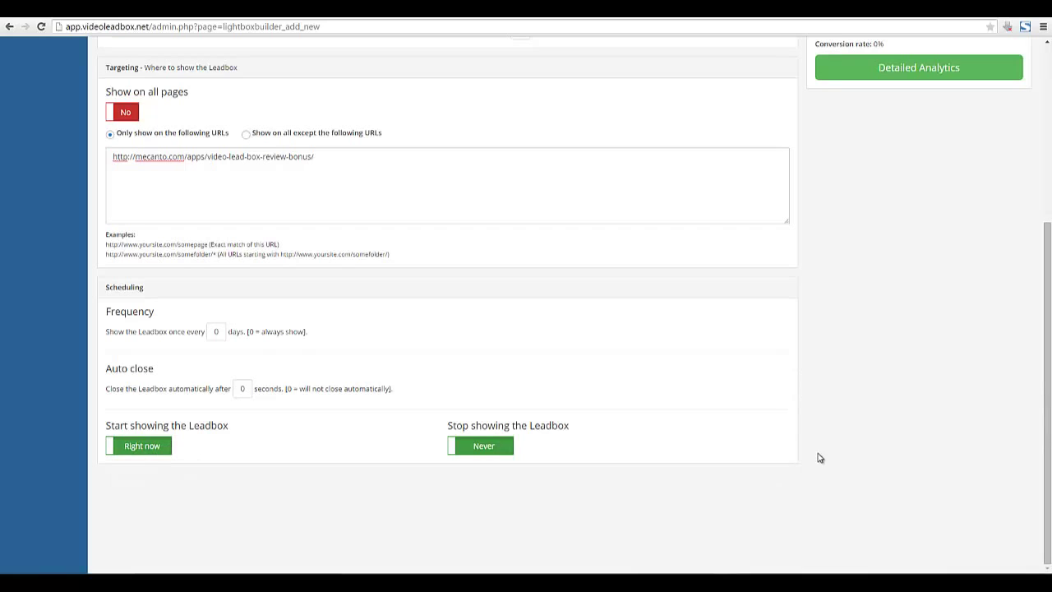
# - Examine the "Stop showing the Leadbox" option in the leadbox's Scheduling section
pyautogui.moveTo(450, 425); pyautogui.dragTo(570, 425)
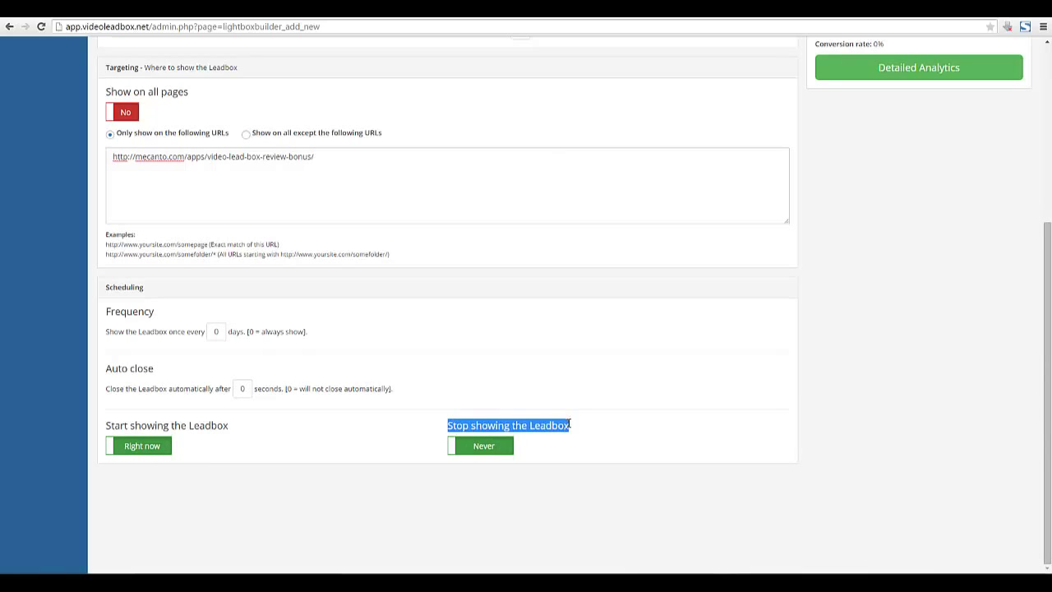
pyautogui.click(571, 425)
pyautogui.scroll(1, 564, 436)
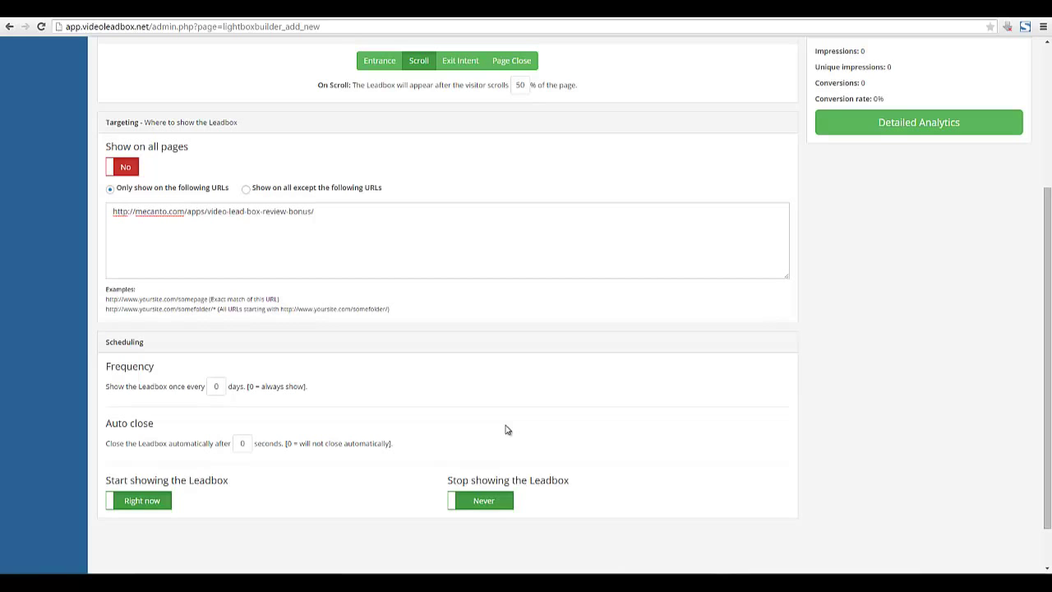
pyautogui.moveTo(449, 484); pyautogui.dragTo(578, 481)
pyautogui.click(577, 485)
# - Preview the leadbox on the sample page and close the preview
pyautogui.scroll(3, 588, 481)
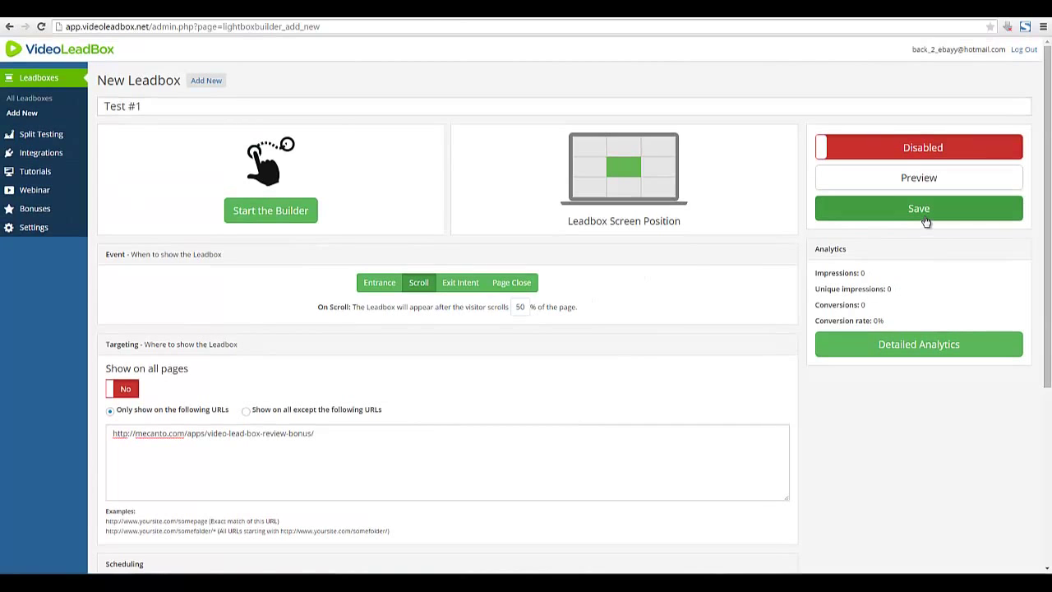
pyautogui.click(900, 182)
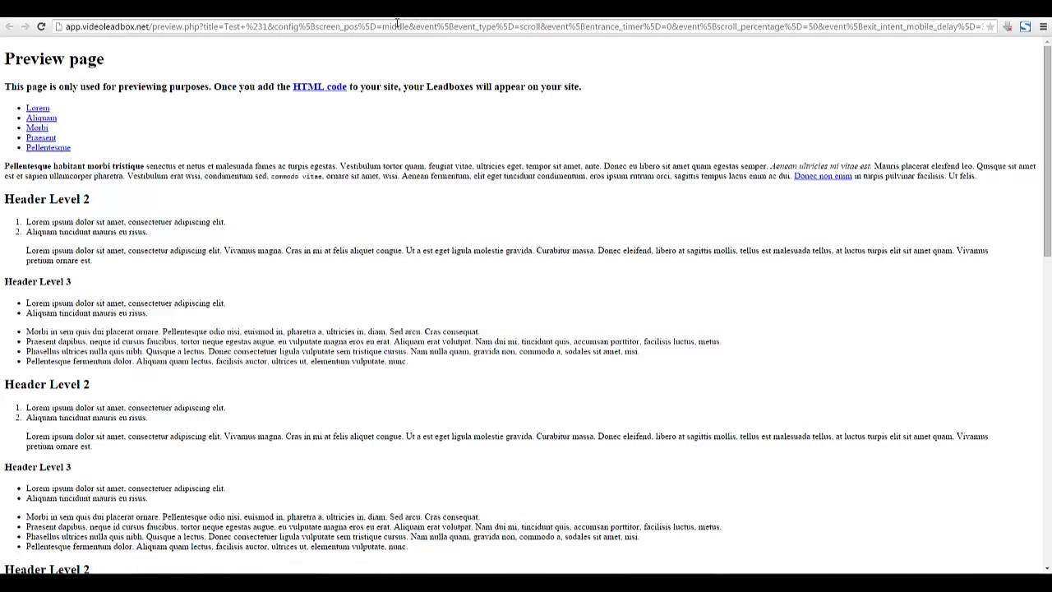
pyautogui.moveTo(261, 123); pyautogui.dragTo(274, 216)
pyautogui.click(275, 216)
pyautogui.hotkey('ctrl', 'w')
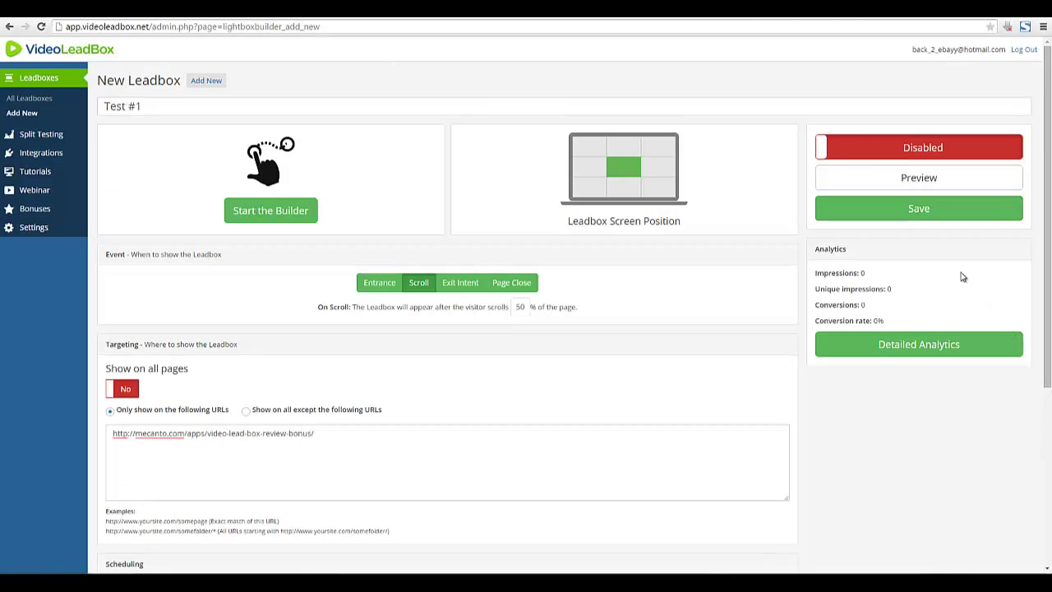
# - Save the Test #1 leadbox and start the builder for it
pyautogui.click(920, 210)
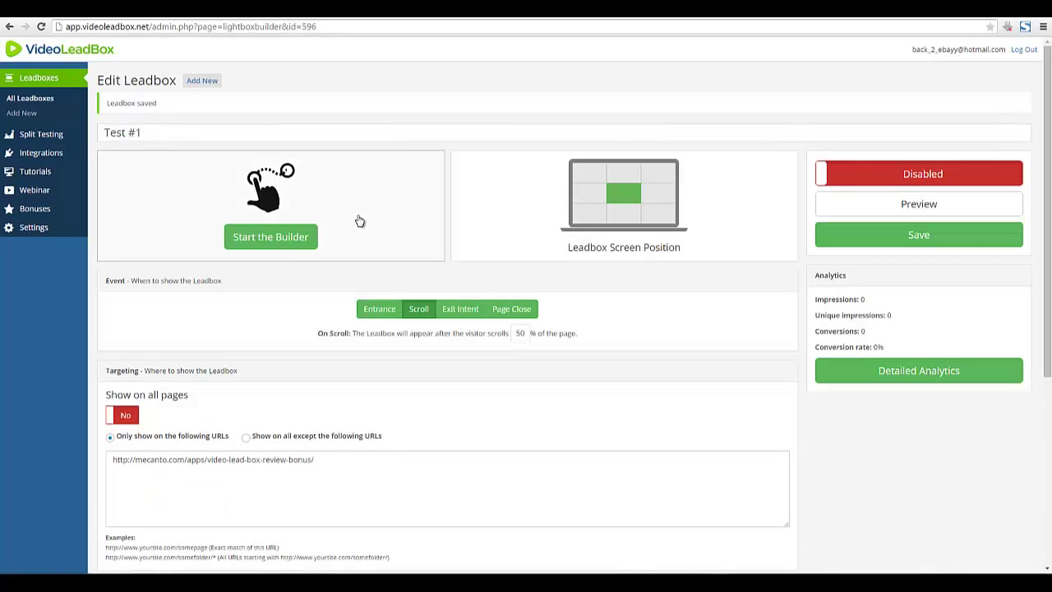
pyautogui.click(287, 246)
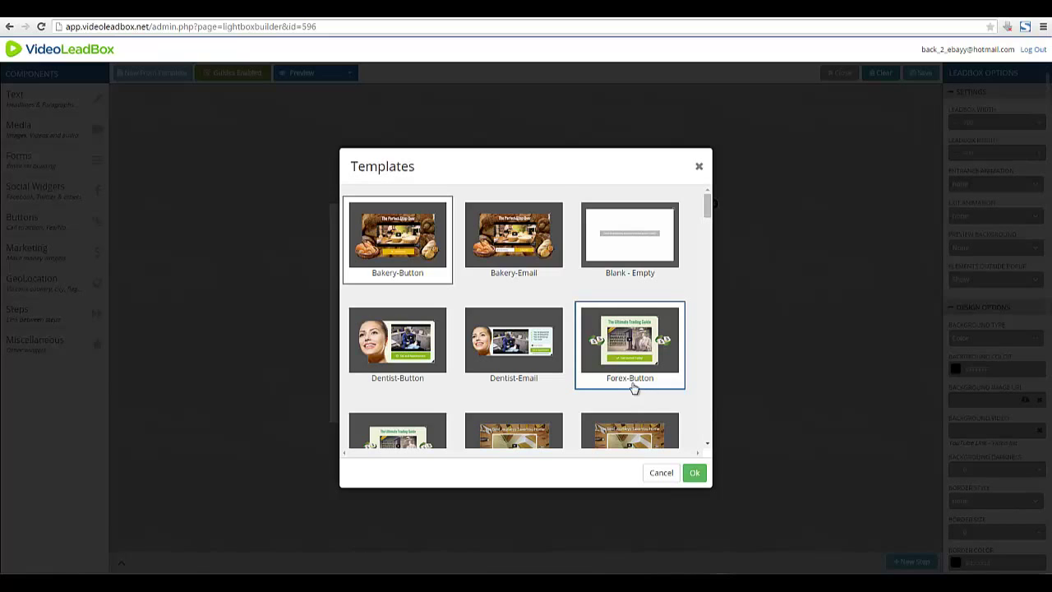
# - Look through the template gallery, including the 2-step templates such as Discount and Increase_Conversions
pyautogui.moveTo(706, 209); pyautogui.dragTo(705, 417)
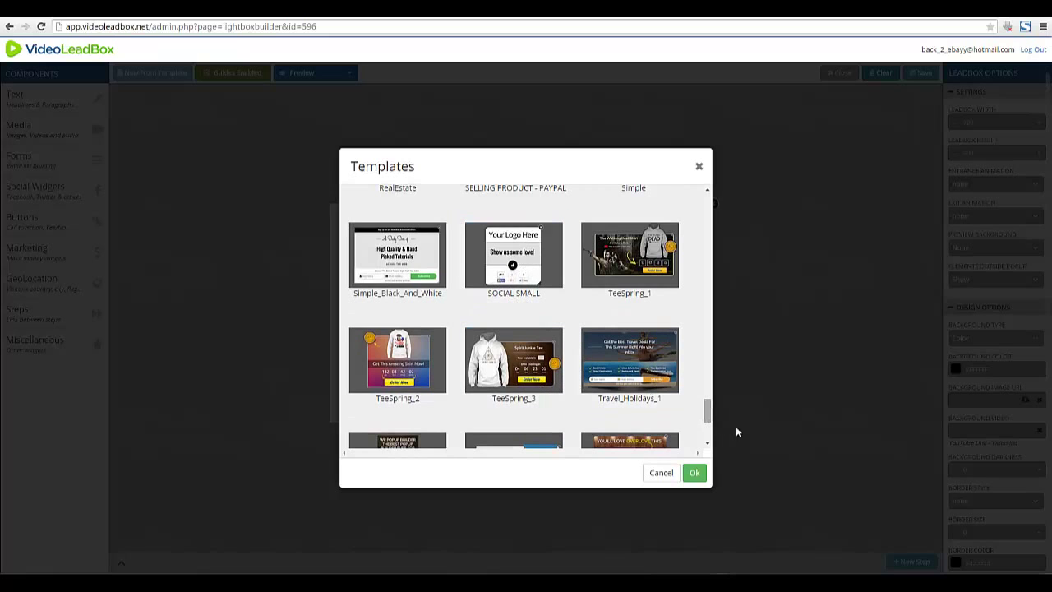
pyautogui.moveTo(710, 417); pyautogui.dragTo(717, 186)
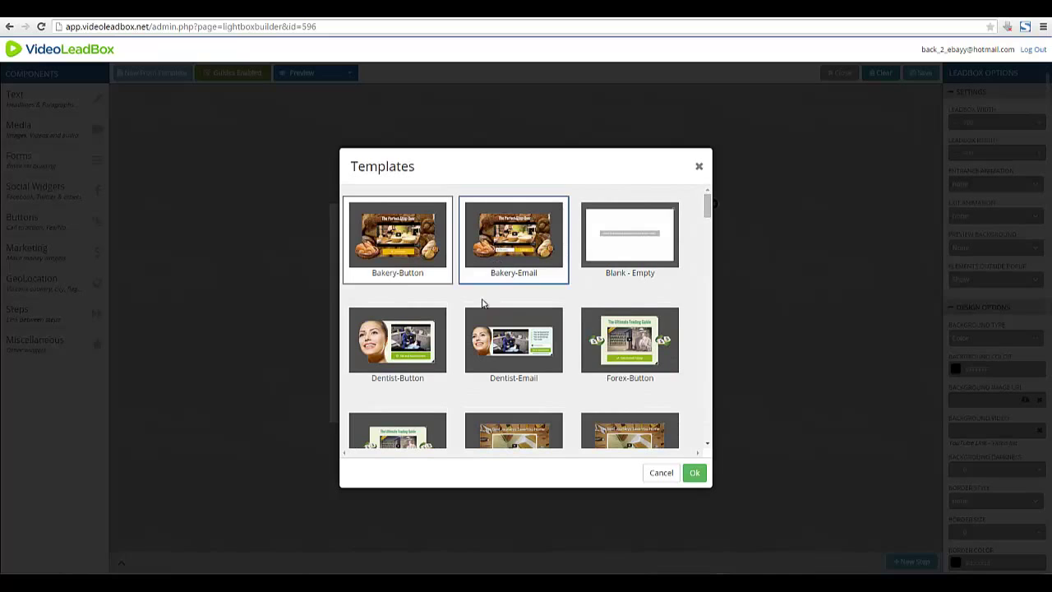
pyautogui.scroll(-2, 606, 368)
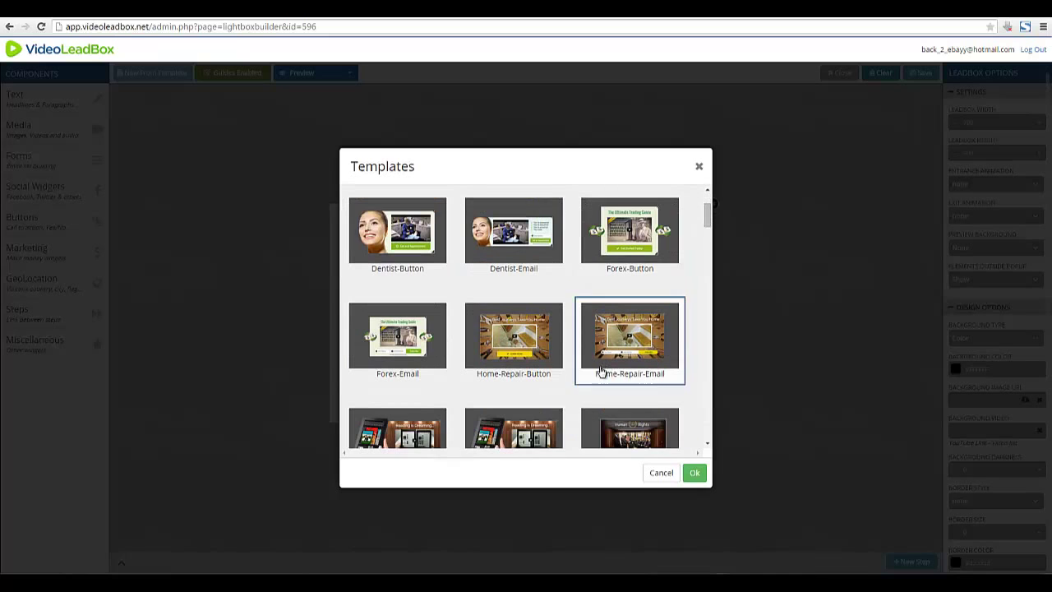
pyautogui.scroll(-4, 467, 379)
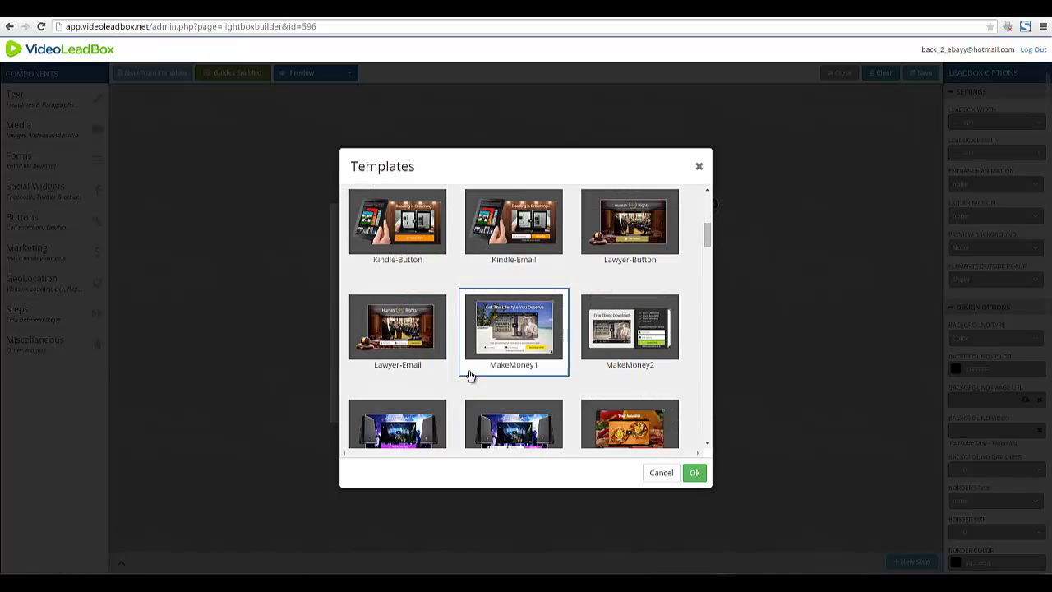
pyautogui.scroll(-1, 413, 325)
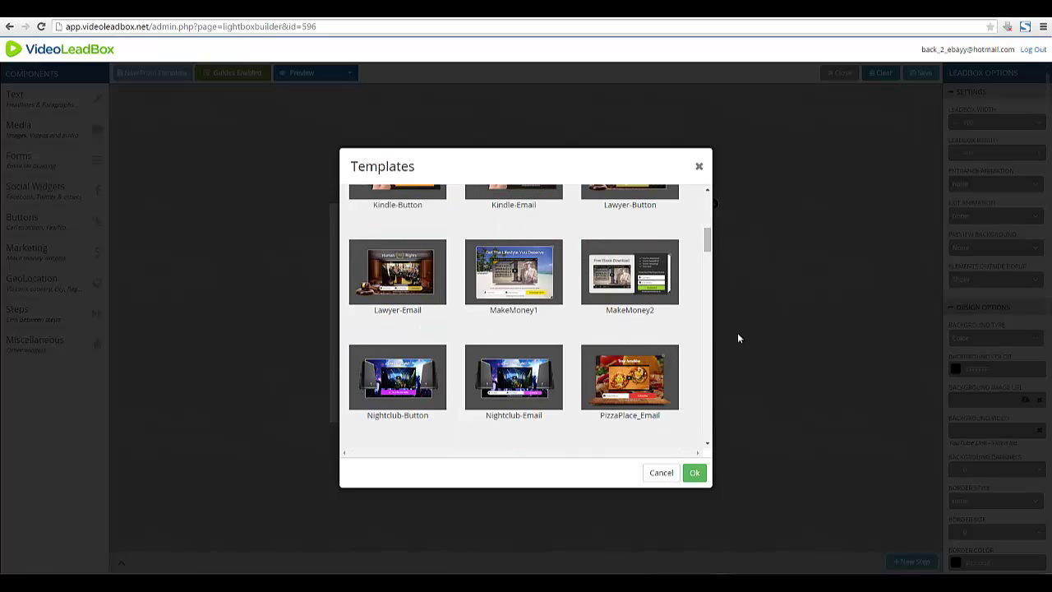
pyautogui.scroll(-2, 633, 369)
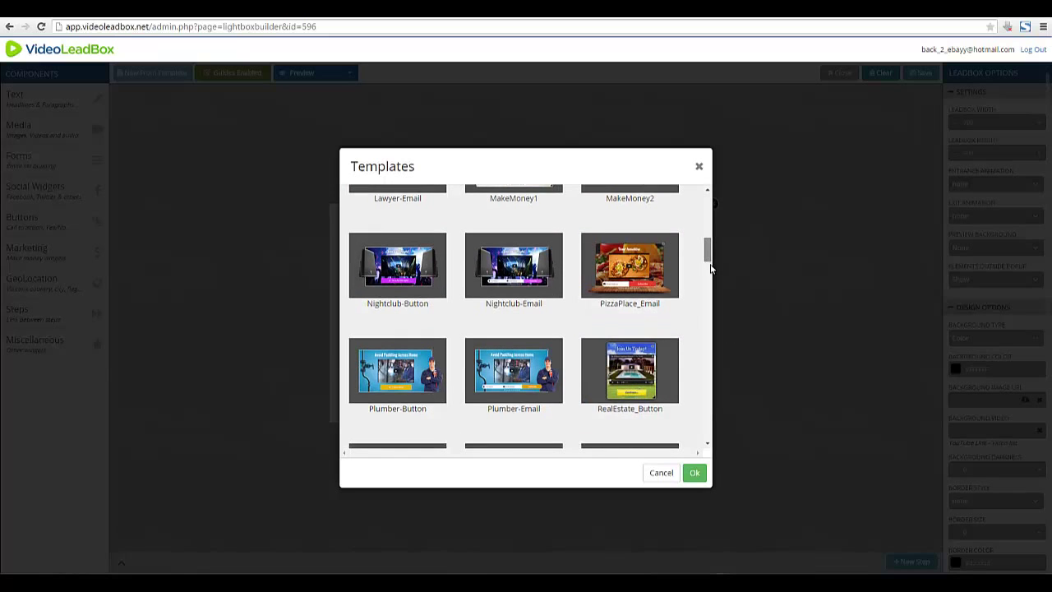
pyautogui.moveTo(711, 269); pyautogui.dragTo(697, 329)
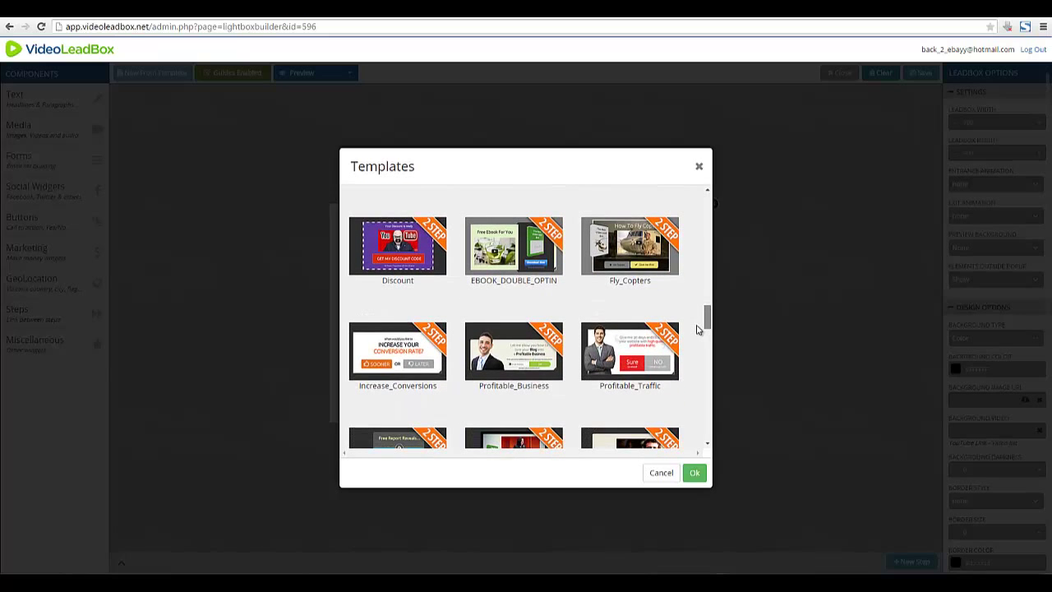
pyautogui.click(436, 289)
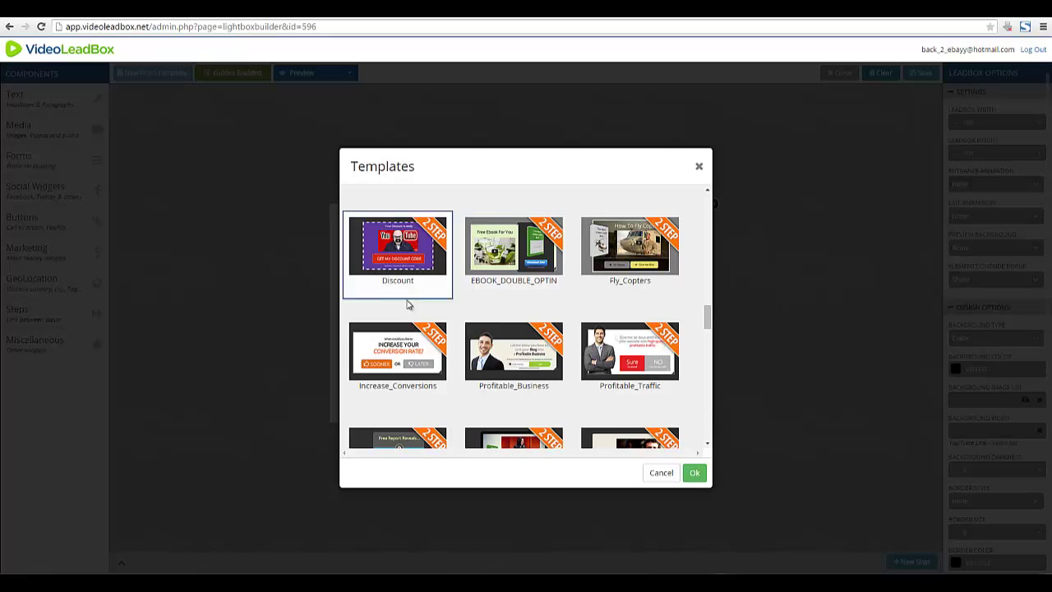
pyautogui.click(419, 359)
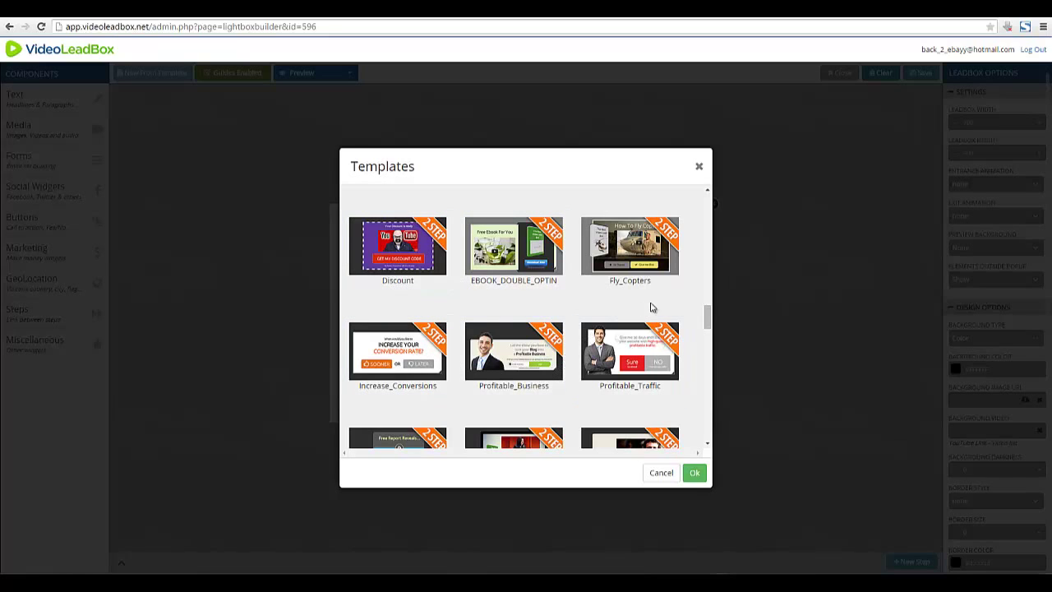
pyautogui.moveTo(707, 315); pyautogui.dragTo(708, 335)
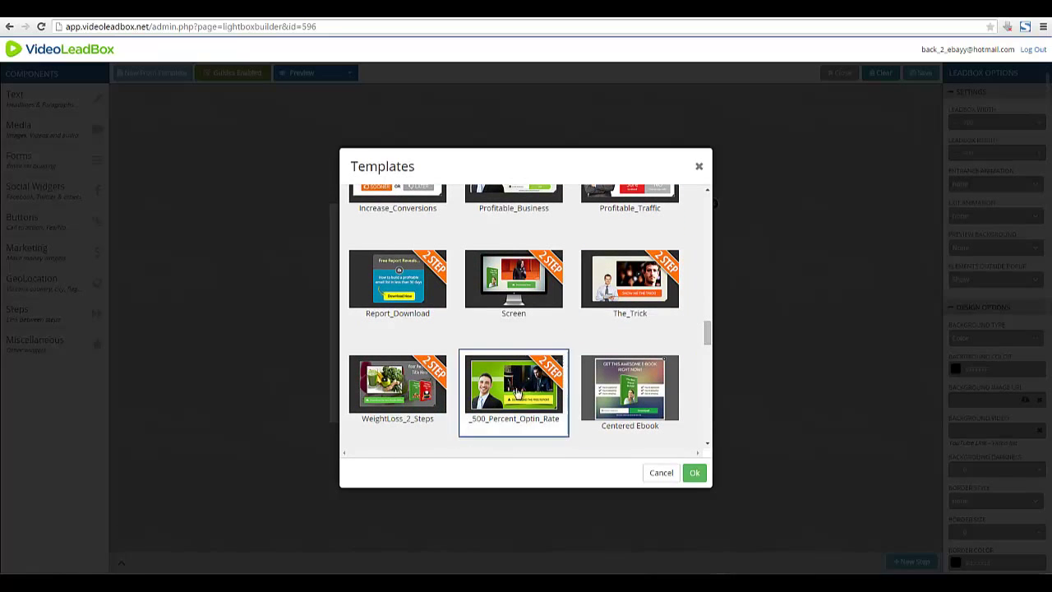
pyautogui.moveTo(708, 341); pyautogui.dragTo(707, 369)
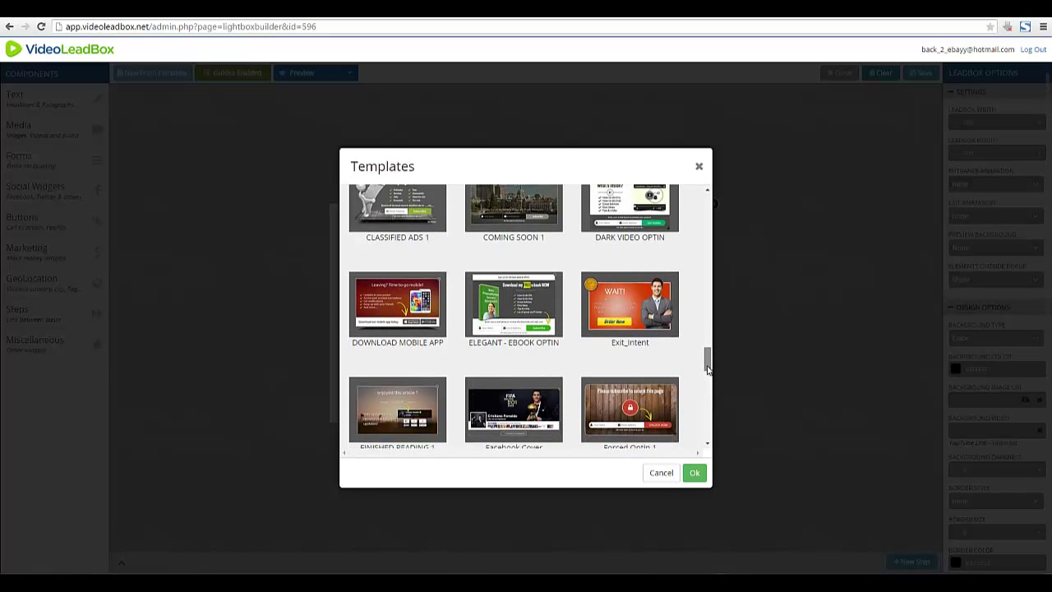
# - Choose the Exit_Intent template and load it into the builder
pyautogui.click(654, 333)
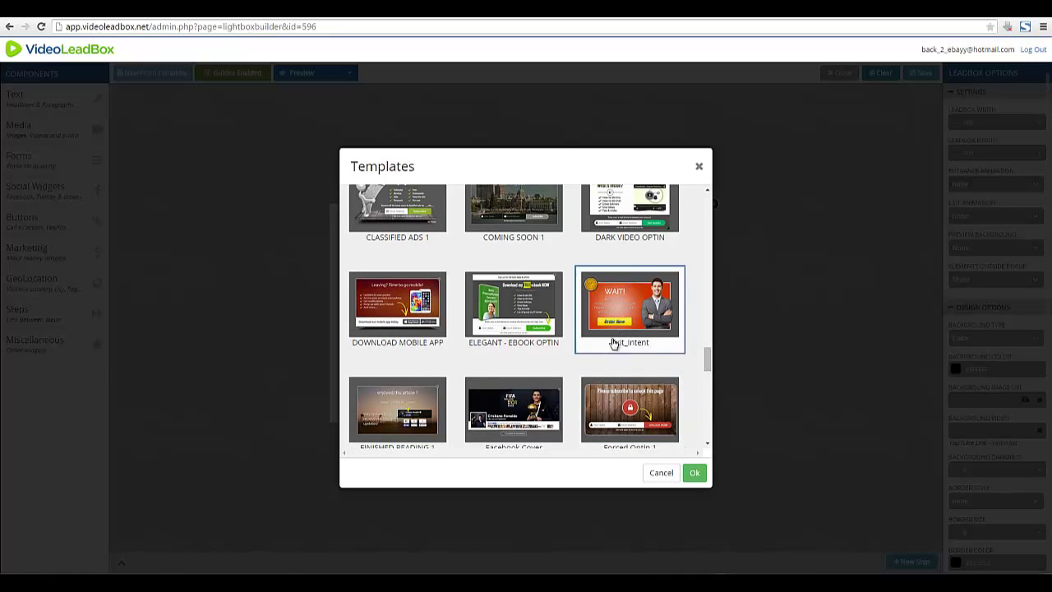
pyautogui.click(650, 316)
pyautogui.click(695, 475)
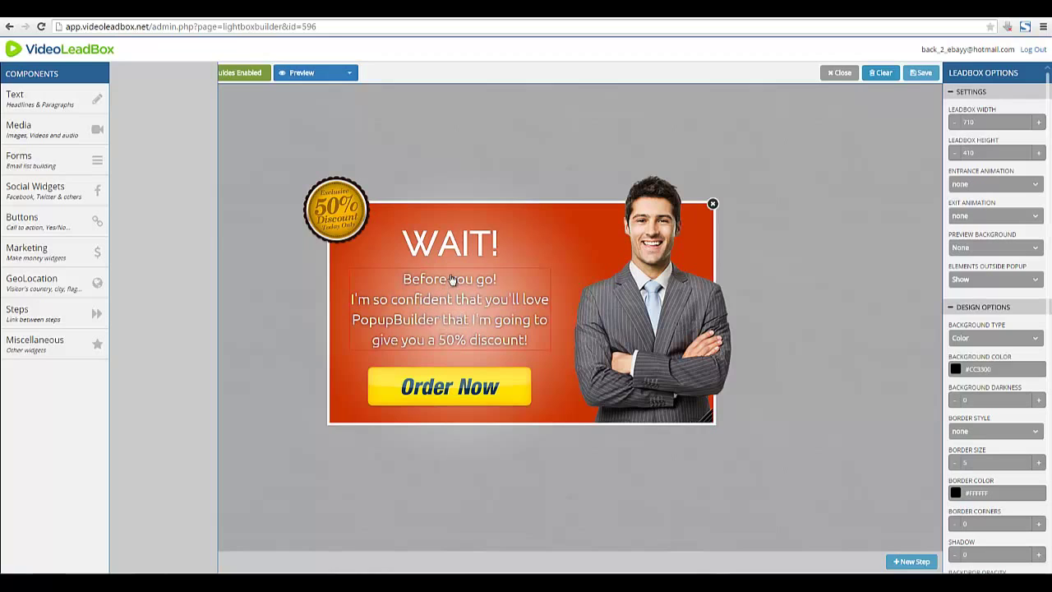
# - Open the paragraph below the "WAIT!" headline for text editing and show the available text components
pyautogui.click(462, 319)
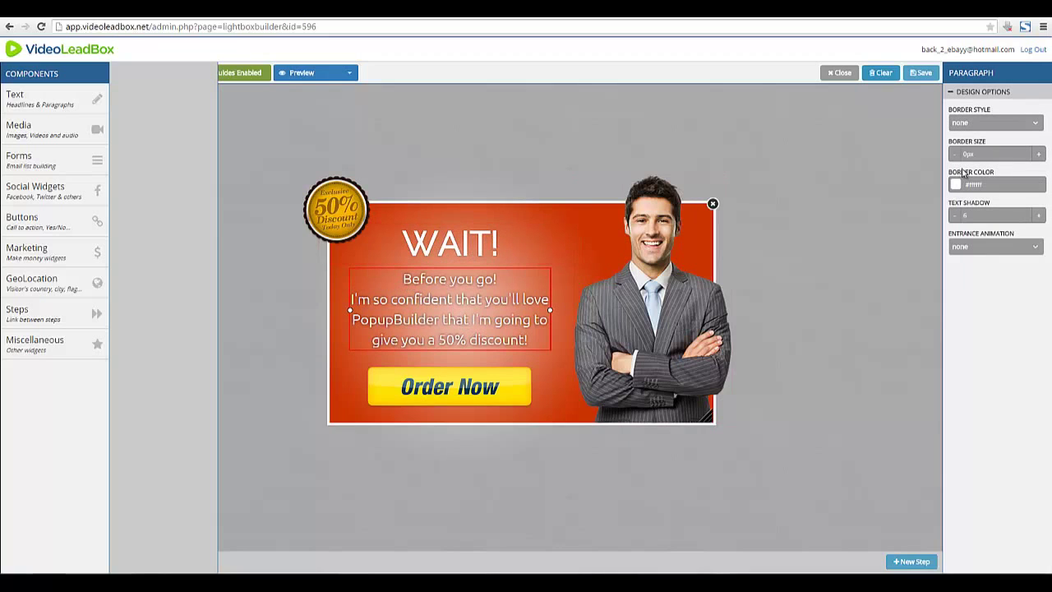
pyautogui.click(97, 109)
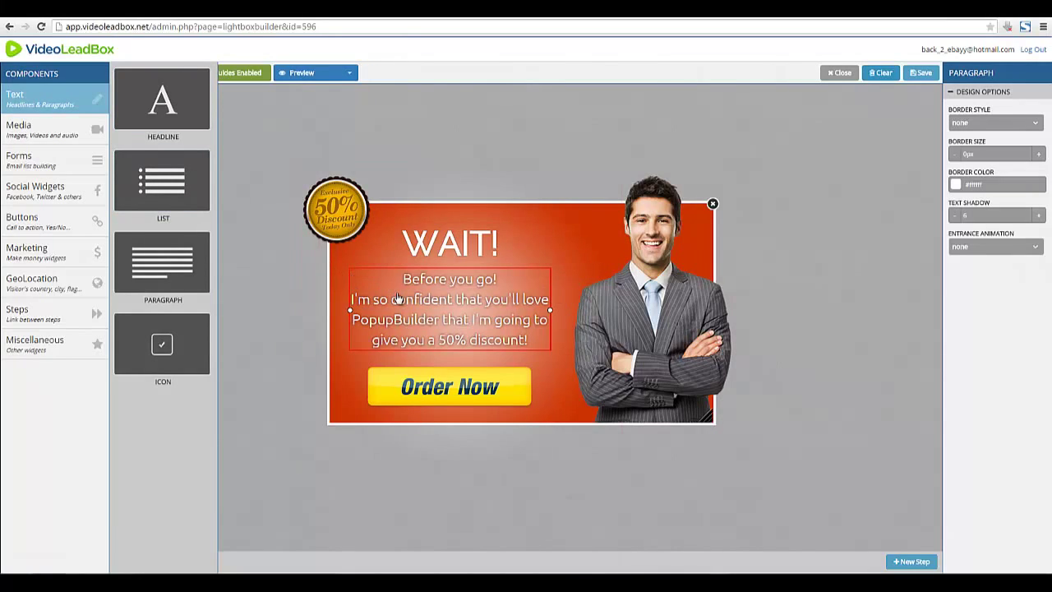
pyautogui.click(423, 281)
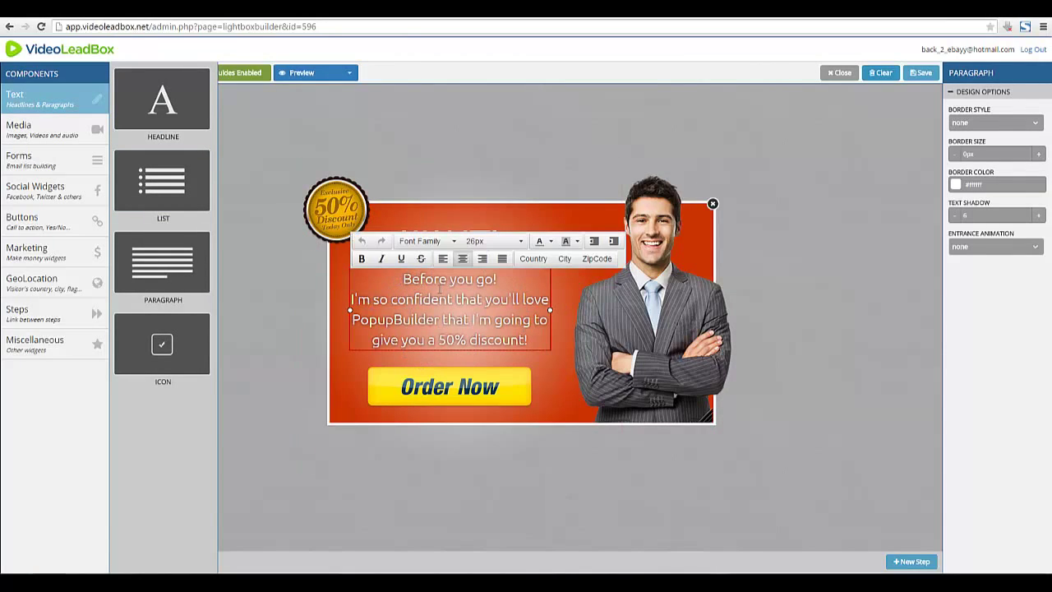
pyautogui.moveTo(476, 275); pyautogui.dragTo(408, 282)
pyautogui.click(501, 281)
pyautogui.click(464, 279)
pyautogui.moveTo(497, 280); pyautogui.dragTo(392, 281)
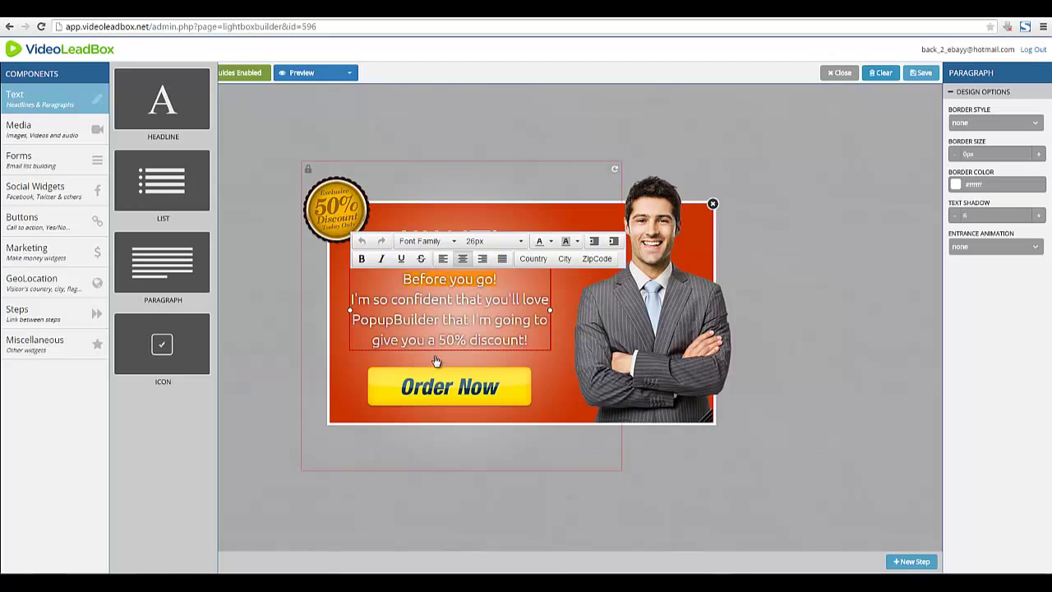
pyautogui.press('BackSpace')
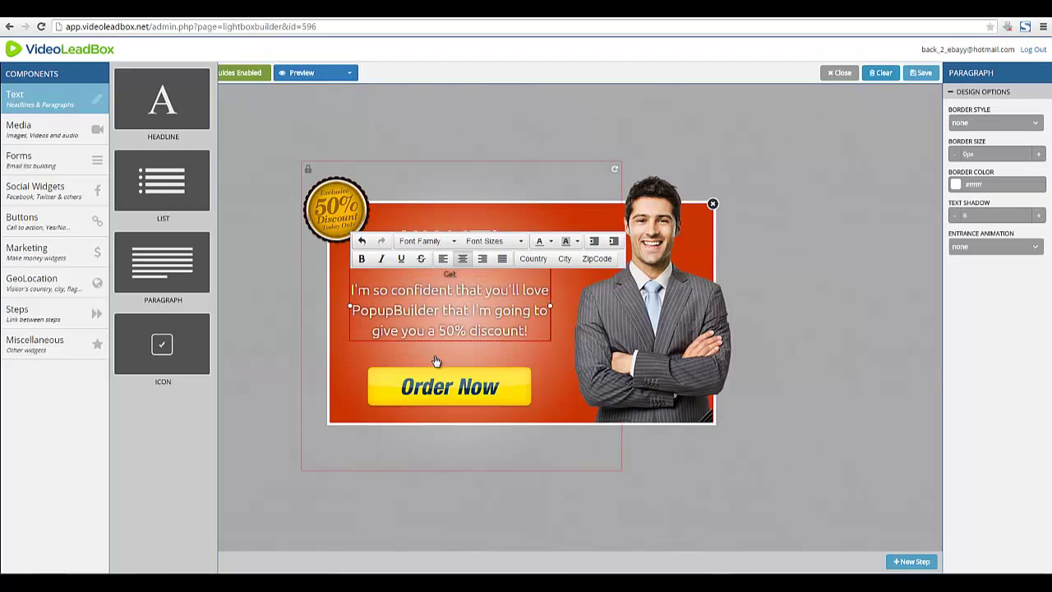
pyautogui.hotkey('ctrl', 'z')
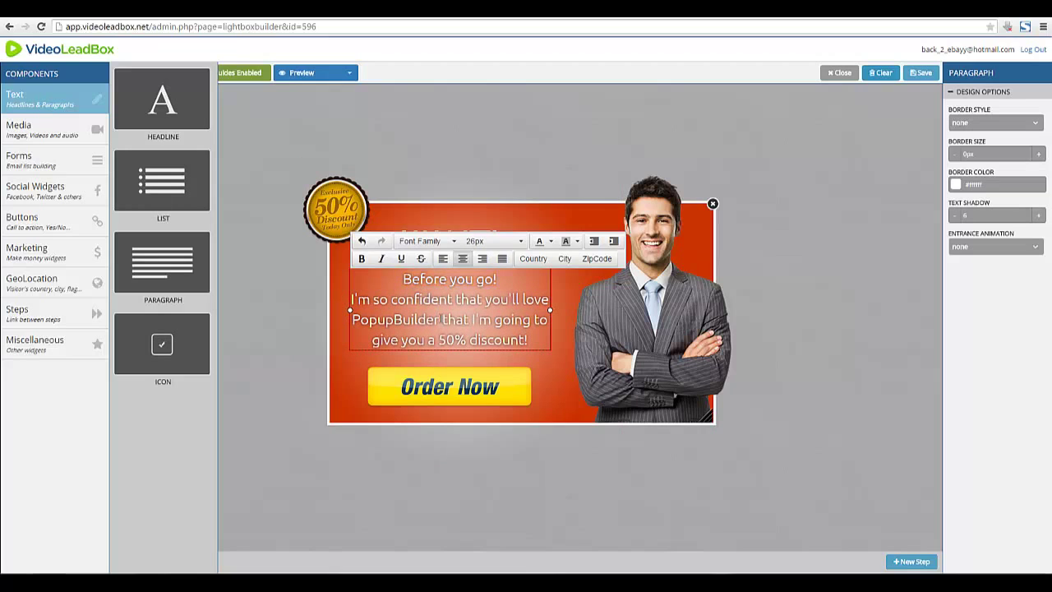
# - Replace the paragraph's first line, "Before you go!", with "Get VideoLeadBox Today!", keeping the paragraph element itself
pyautogui.write('BGet')
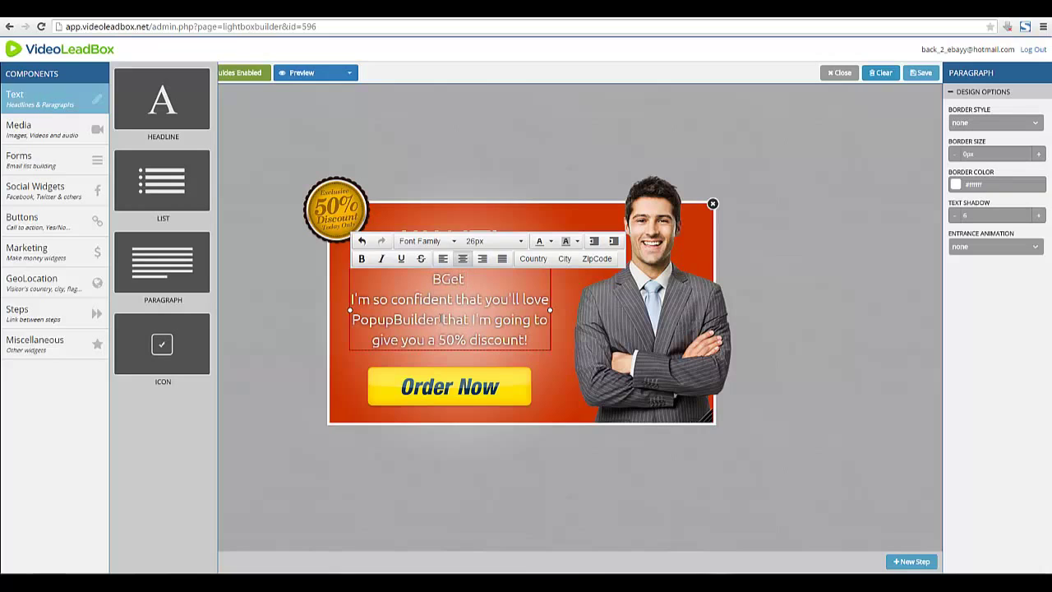
pyautogui.write(' VideoLeadBox Today!')
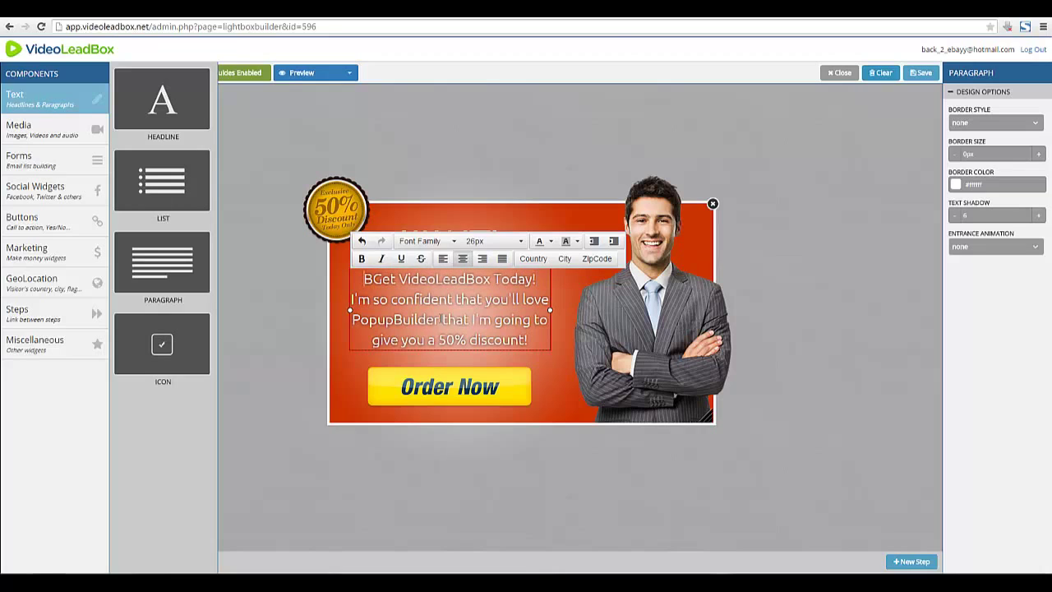
pyautogui.press('Home')
pyautogui.press('Delete')
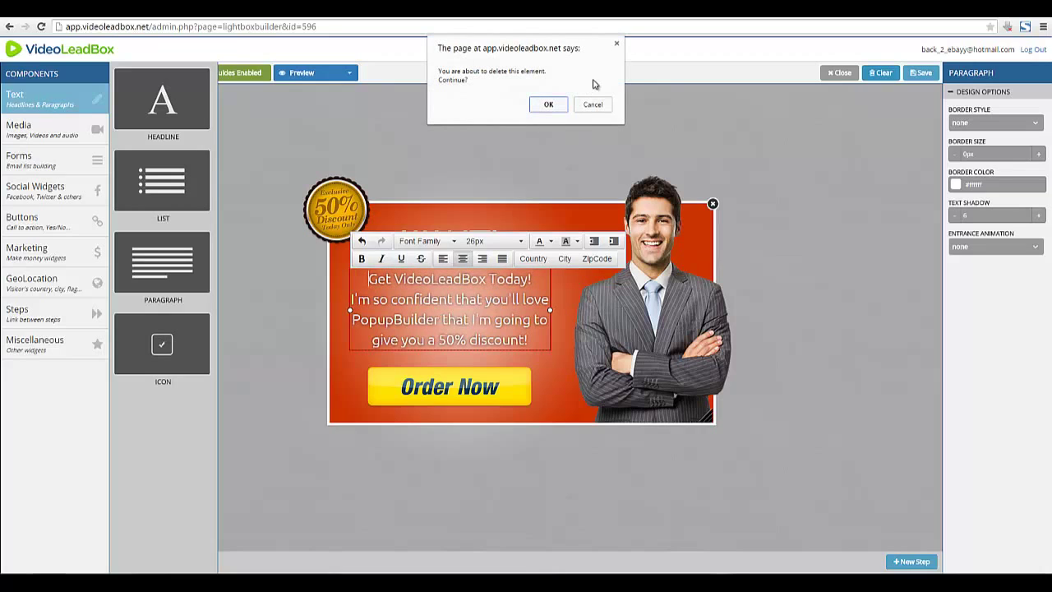
pyautogui.click(593, 104)
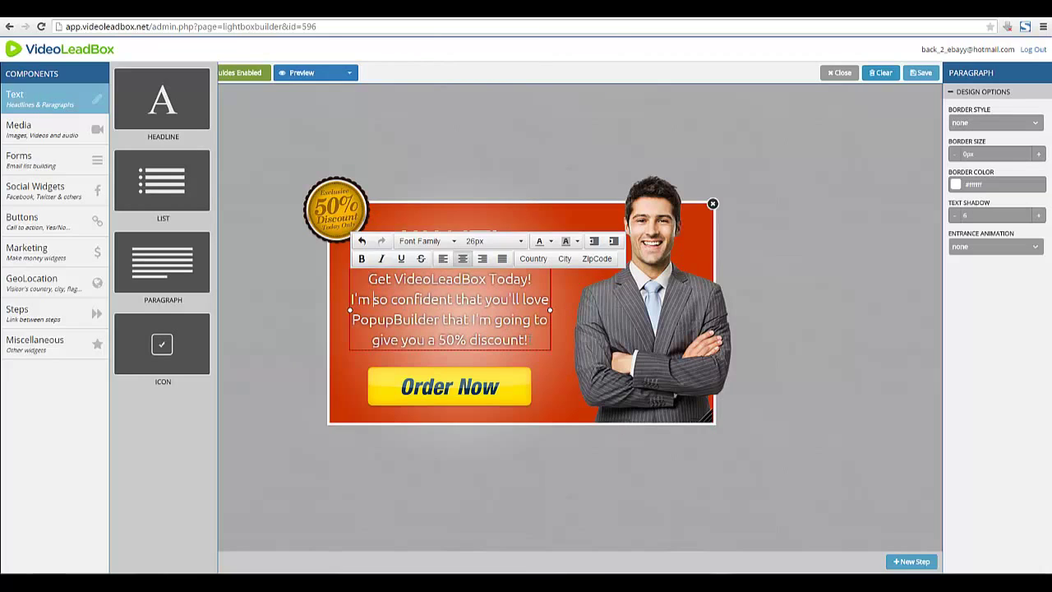
# - Replace the paragraph text below "Get VideoLeadBox Today!" with the line "Early-Bird Discount (5/4/15)", keeping the paragraph element itself
pyautogui.click(528, 340)
pyautogui.click(354, 299)
pyautogui.moveTo(353, 300); pyautogui.dragTo(528, 340)
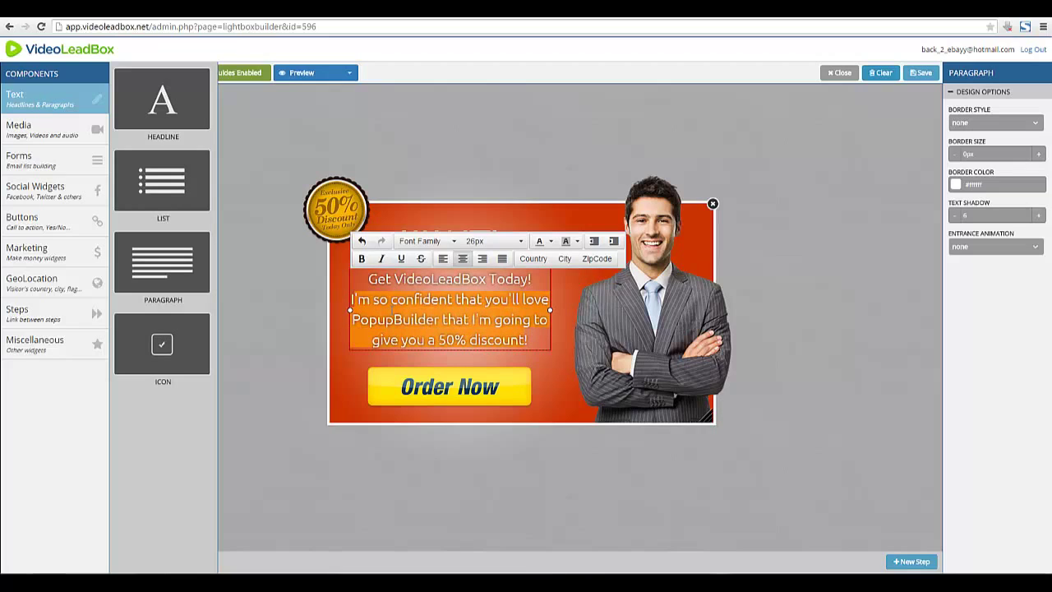
pyautogui.write('Early-')
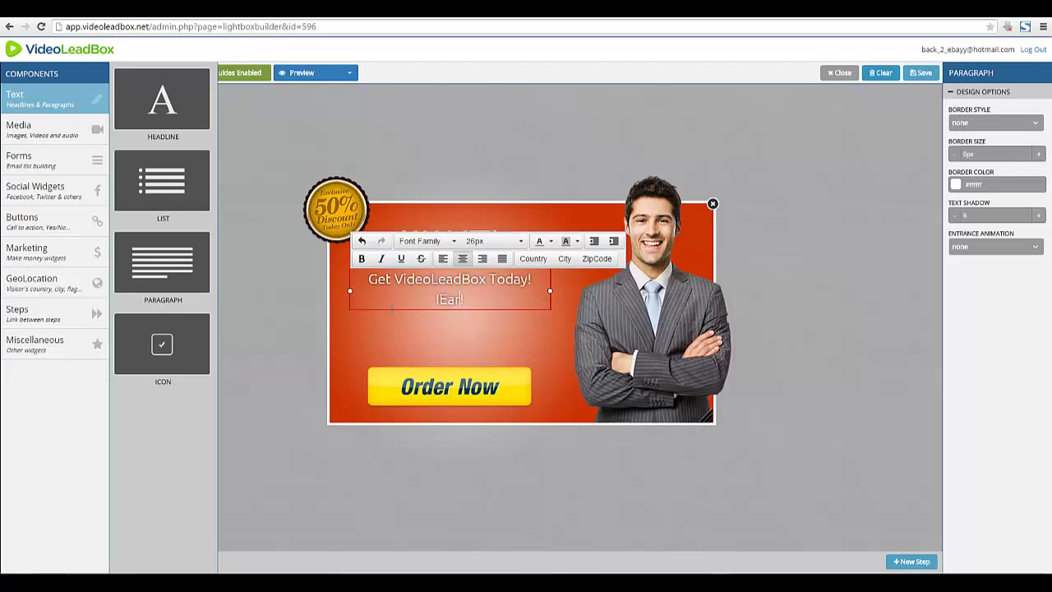
pyautogui.write('Bird Discount!')
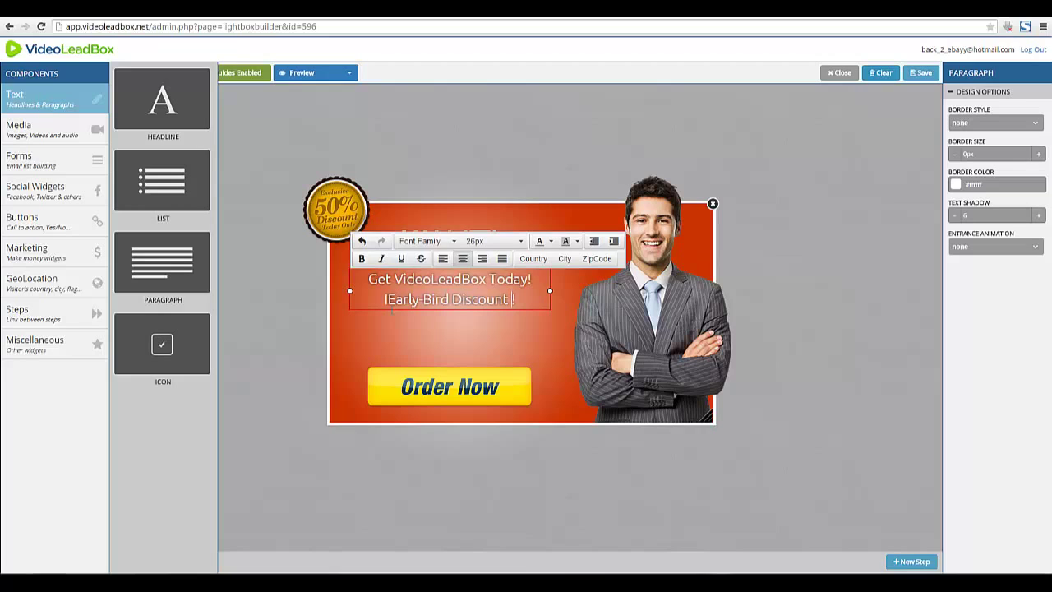
pyautogui.write('(')
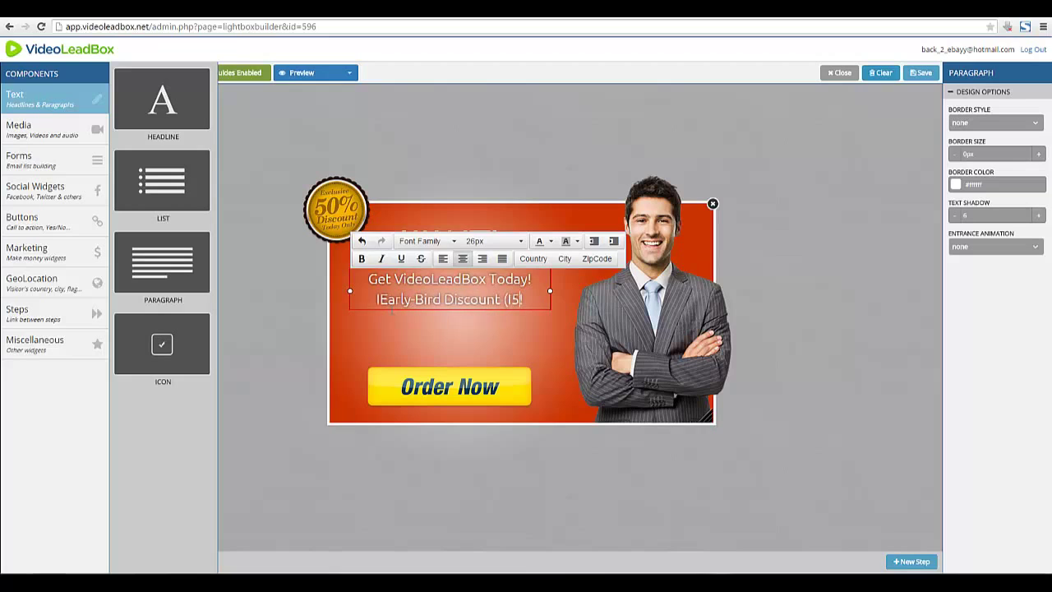
pyautogui.write('5/4/15)')
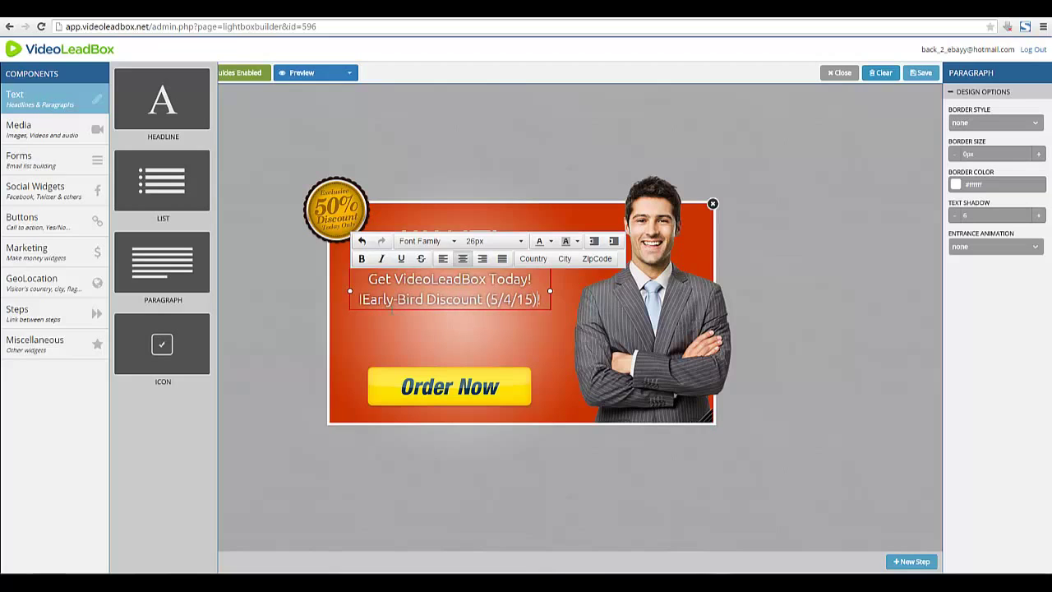
pyautogui.press('Delete')
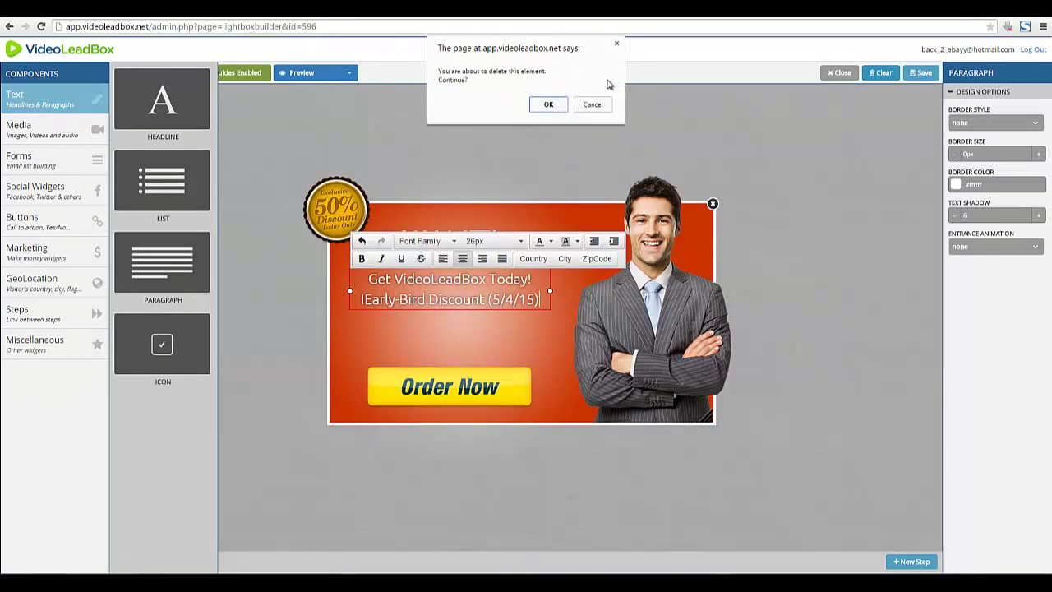
pyautogui.click(607, 104)
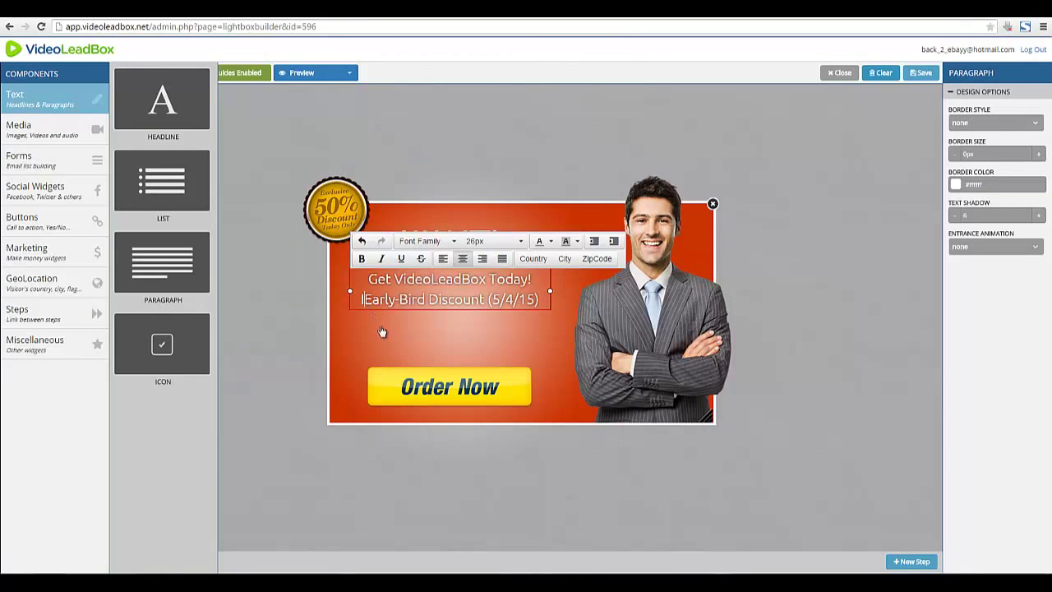
pyautogui.press('BackSpace')
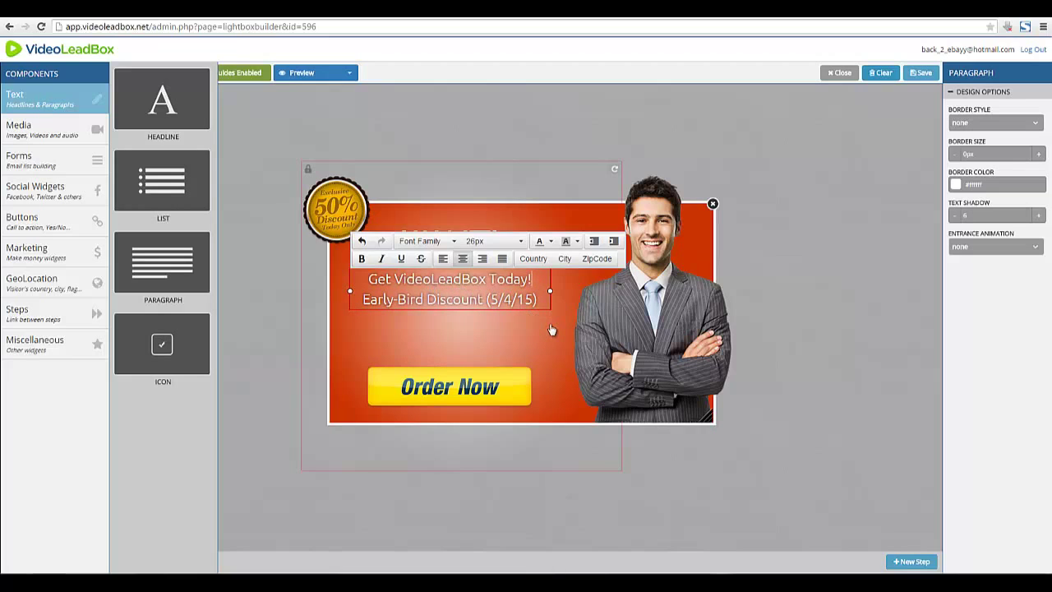
# - Insert the line "BEST Price & FREE Bonus" between the paragraph's first line and the Early-Bird Discount line
pyautogui.press('Return')
pyautogui.write('BE')
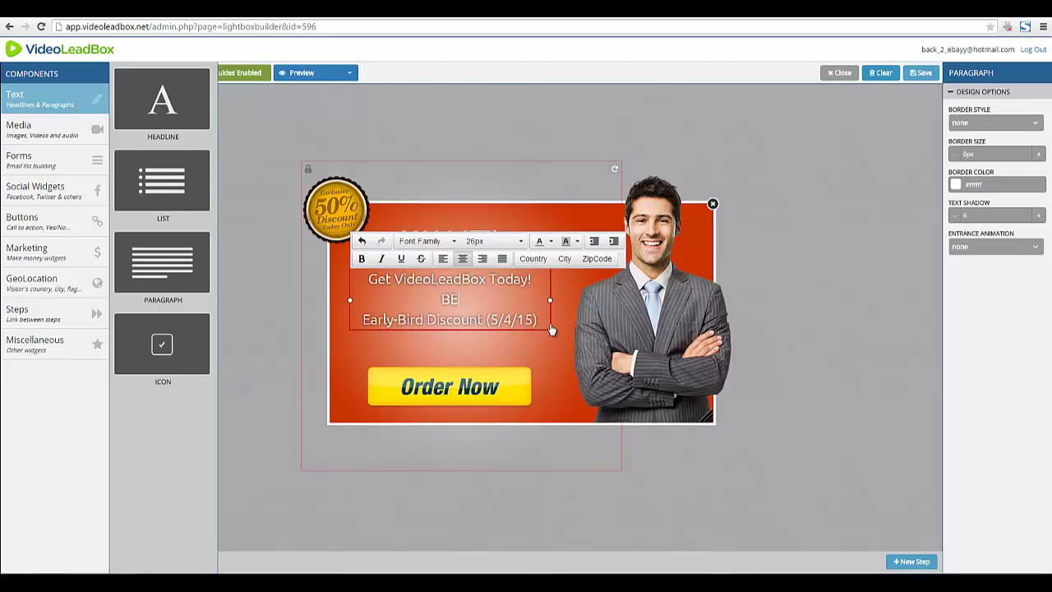
pyautogui.write('ST Price')
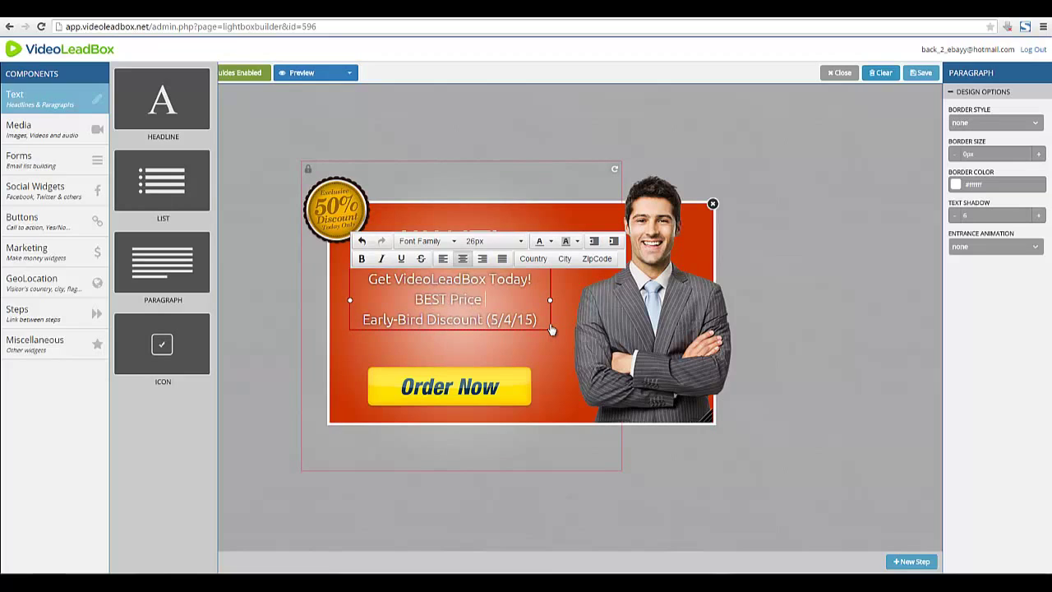
pyautogui.write(' & FREE Bonus')
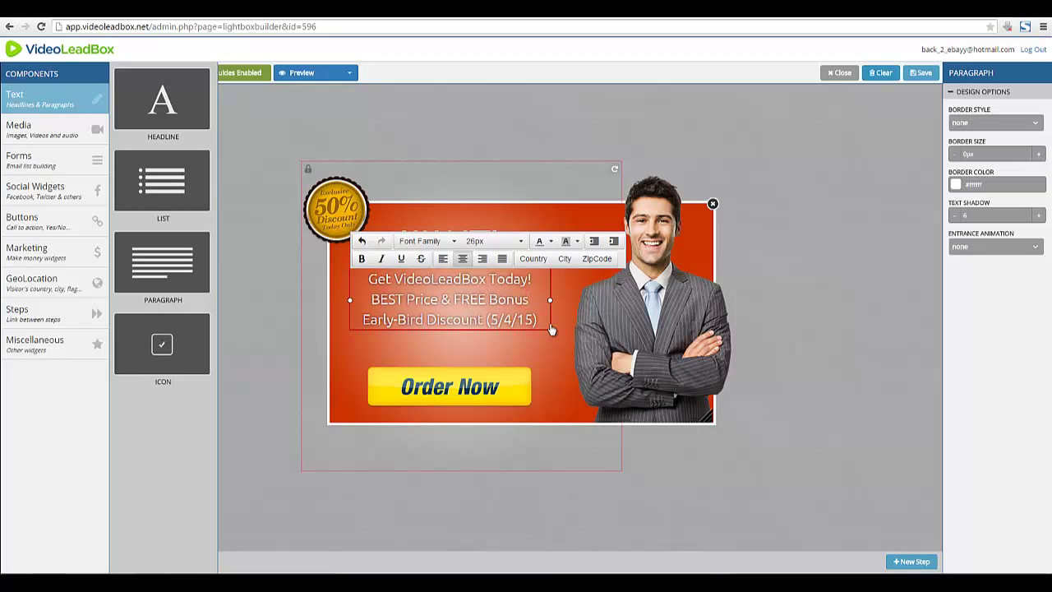
# - Move the date after "Early-Bird Discount" onto its own line, without parentheses, and make it read "Expires 5/5/15"
pyautogui.press('Down')
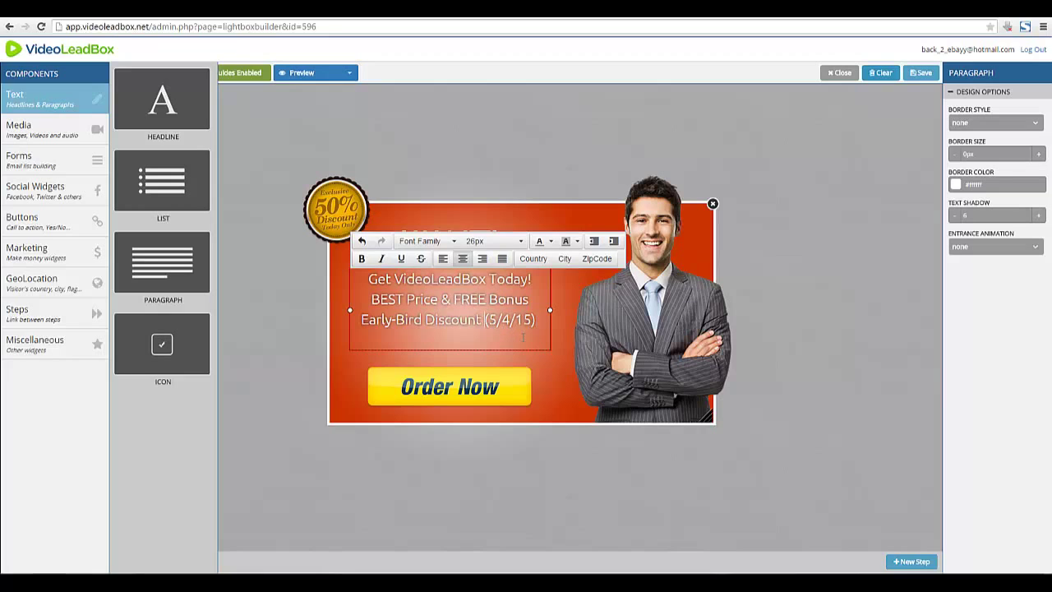
pyautogui.press('Return')
pyautogui.press('Delete')
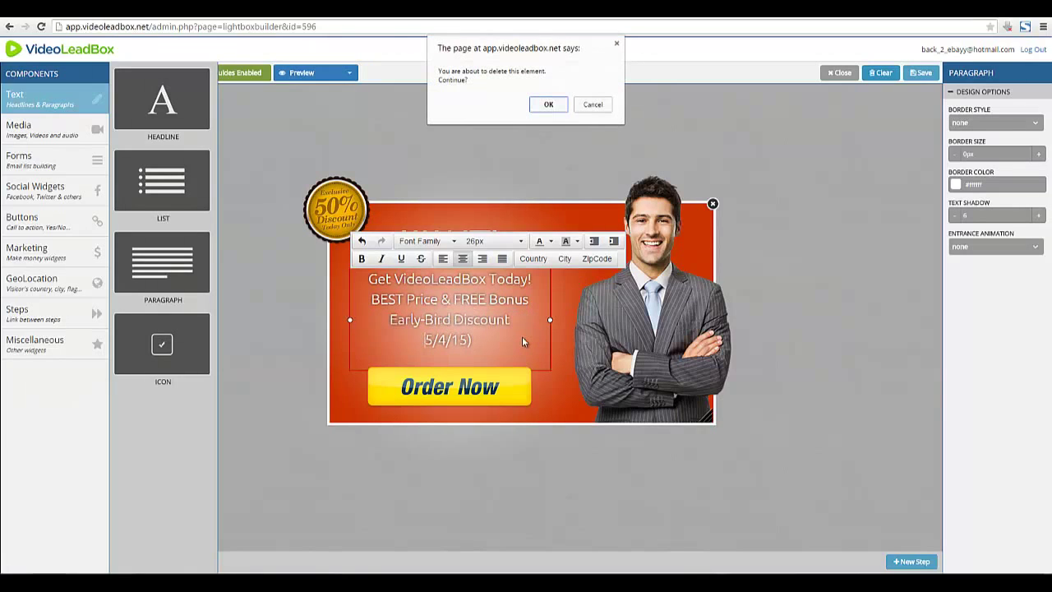
pyautogui.click(600, 104)
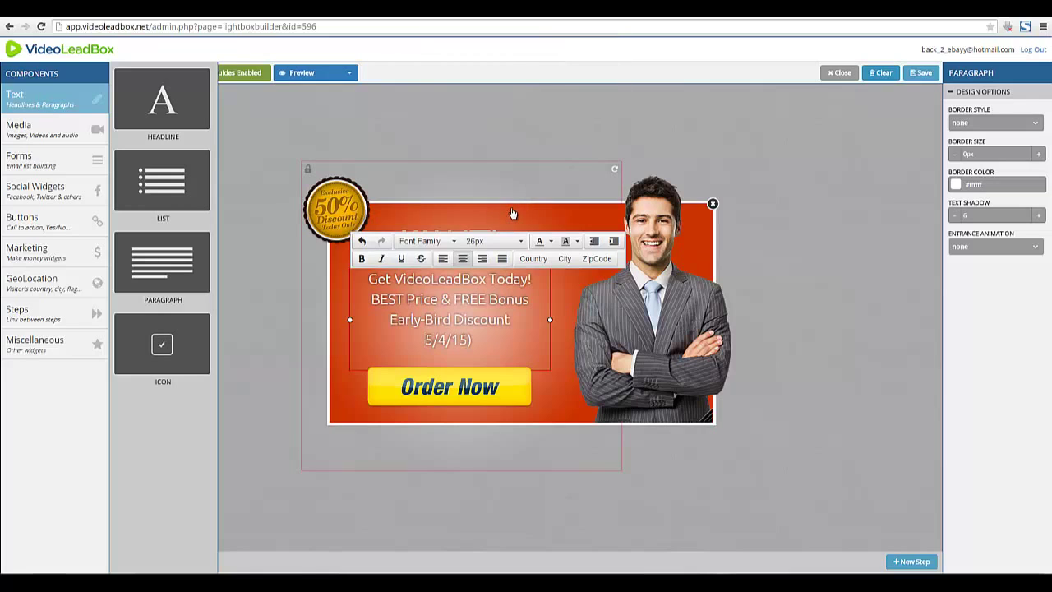
pyautogui.write('Expires')
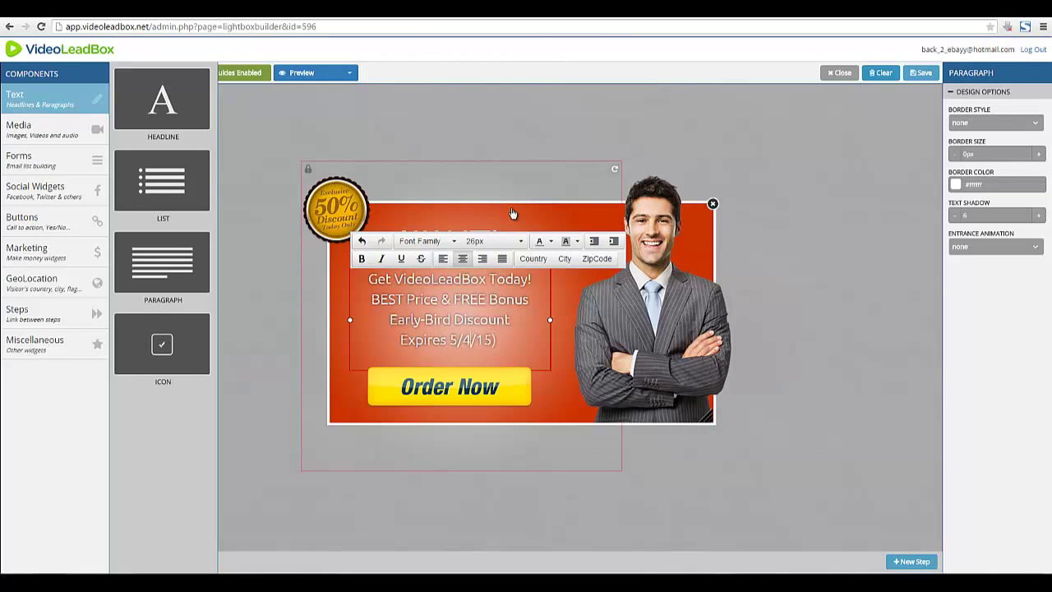
pyautogui.press('Right')
pyautogui.press('Right')
pyautogui.hotkey('shift', 'Right')
pyautogui.write('5')
pyautogui.press('End')
pyautogui.press('BackSpace')
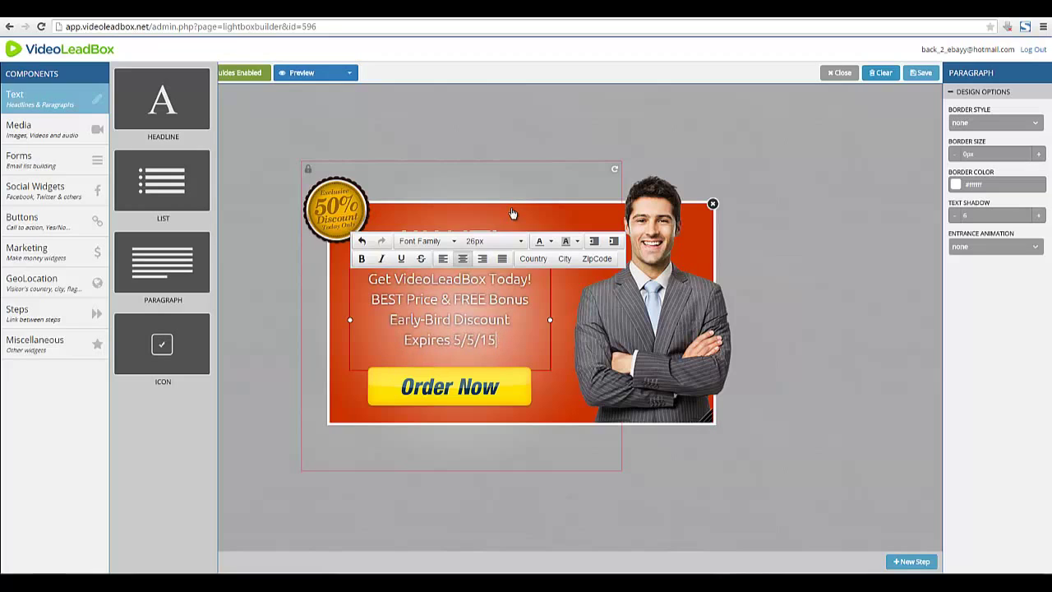
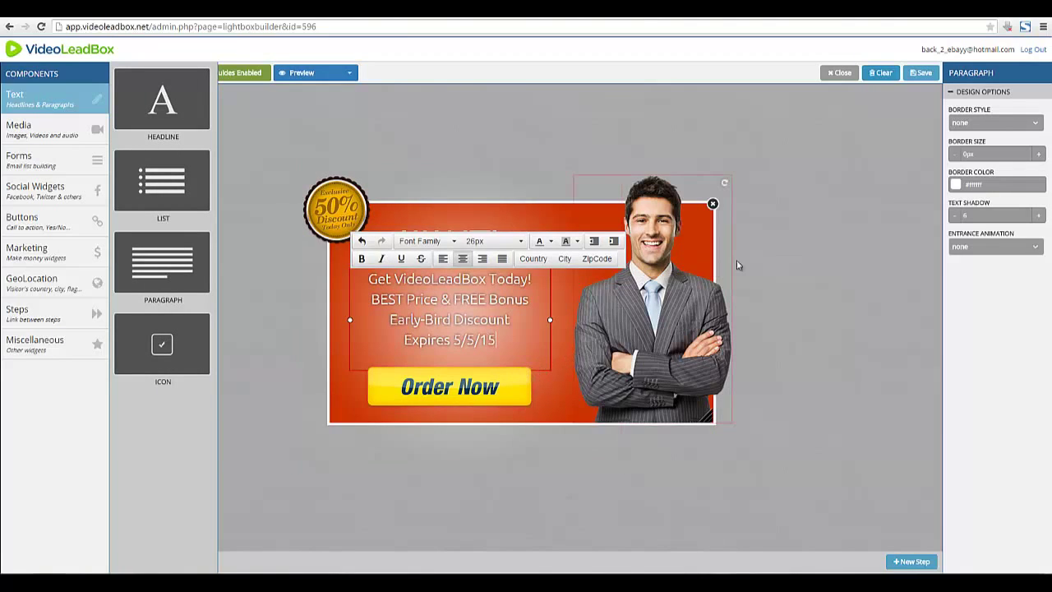
# - Delete the "50% Discount" badge image from the corner of the leadbox
pyautogui.click(343, 198)
pyautogui.click(316, 188)
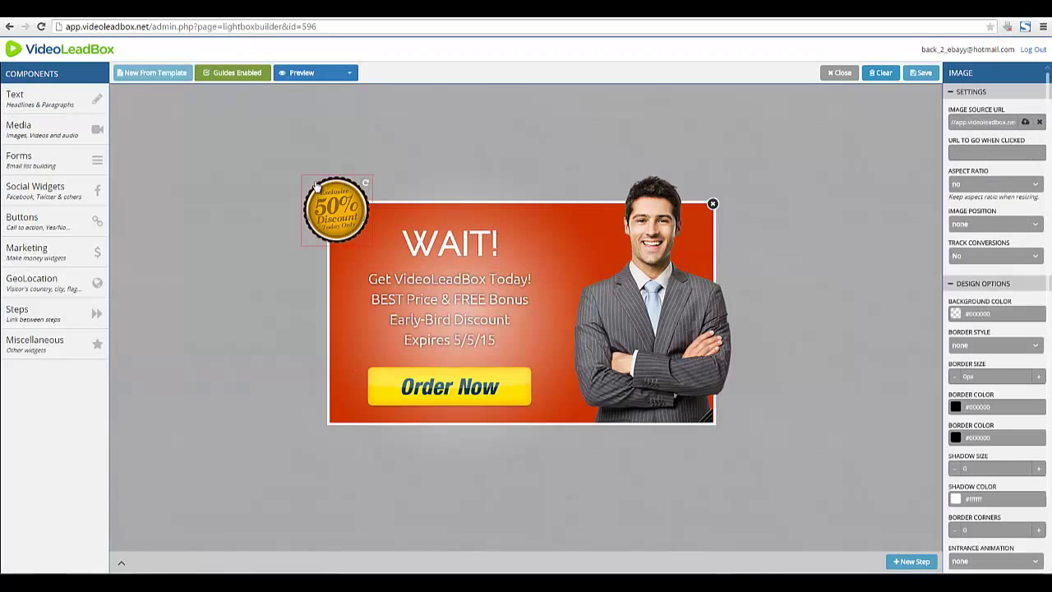
pyautogui.click(317, 188)
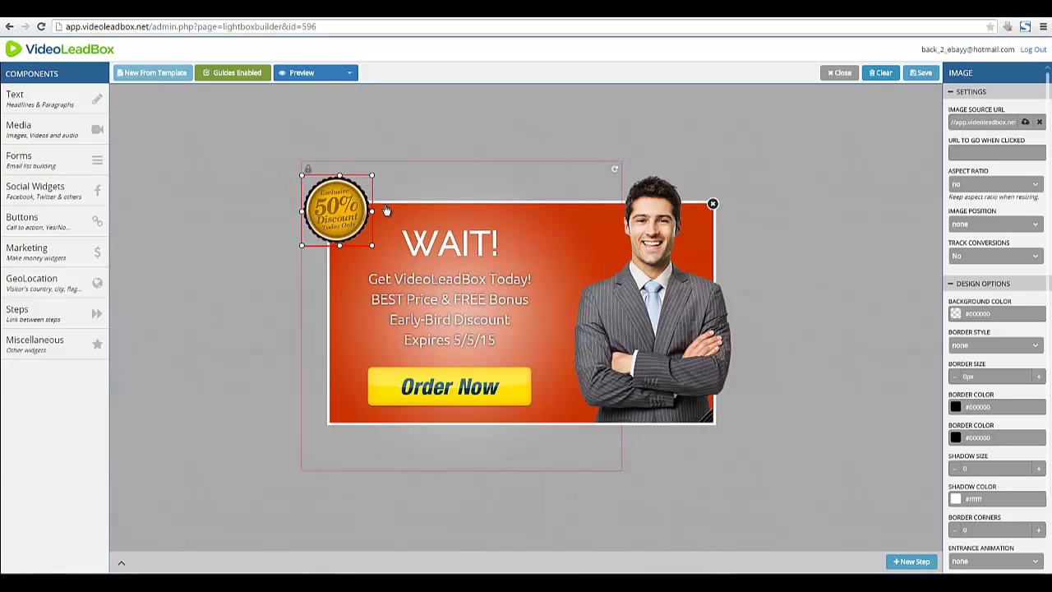
pyautogui.rightClick(335, 212)
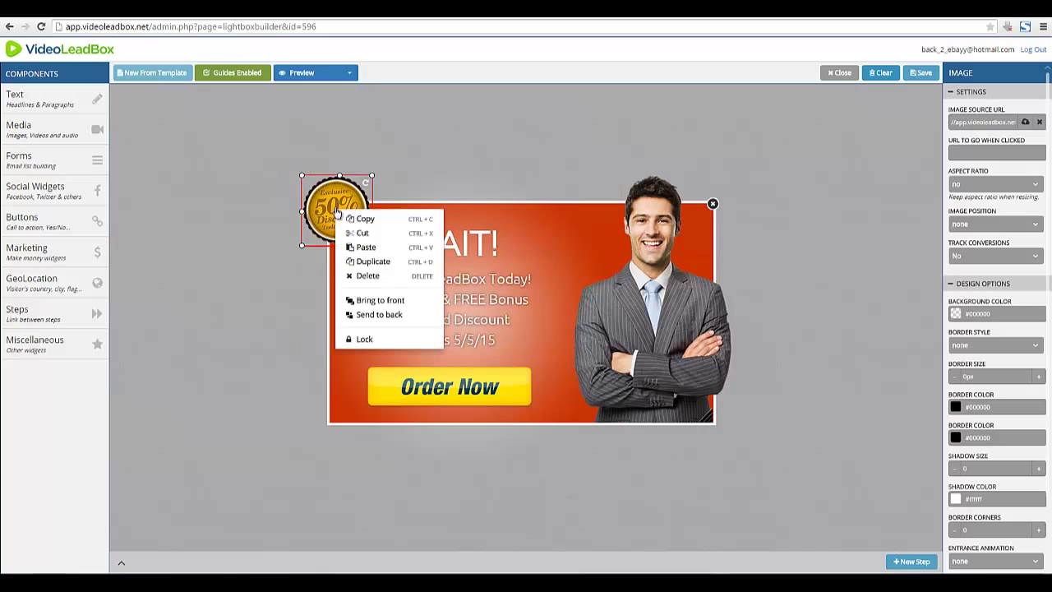
pyautogui.click(368, 276)
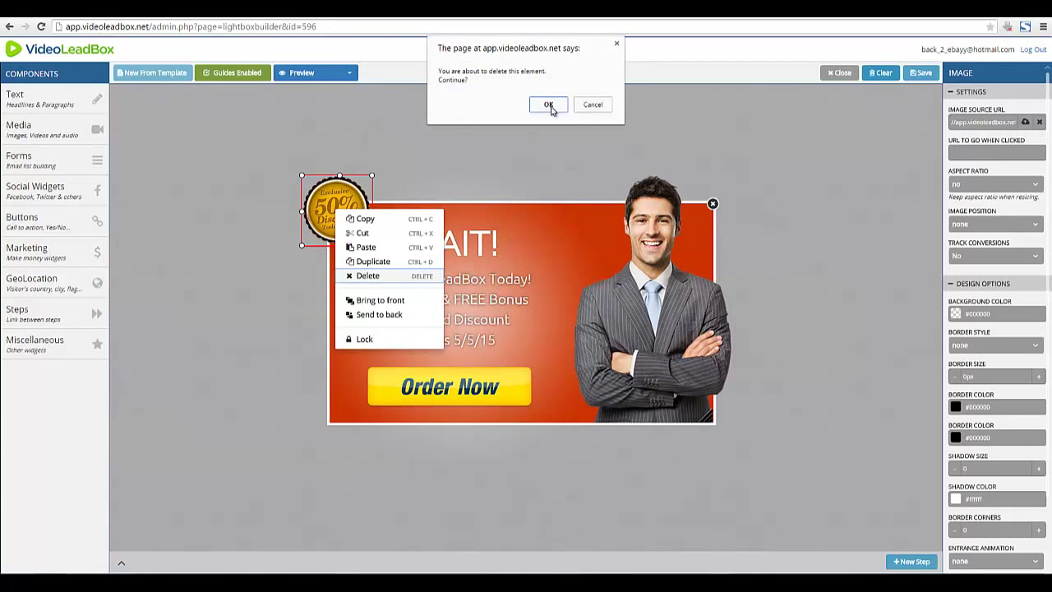
pyautogui.click(549, 104)
pyautogui.click(337, 337)
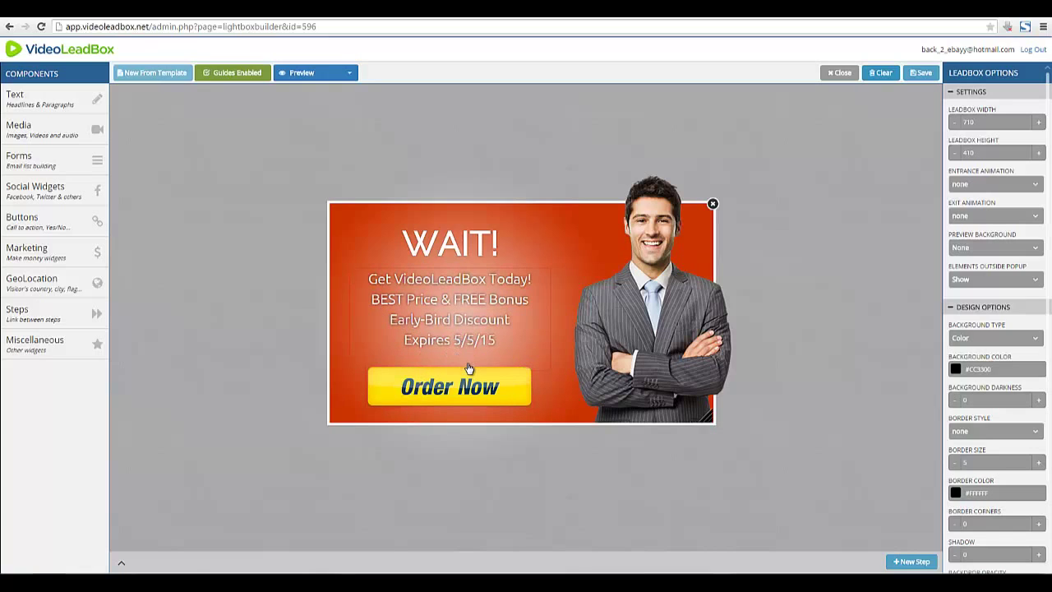
# - Browse the available text, media and form components
pyautogui.click(65, 96)
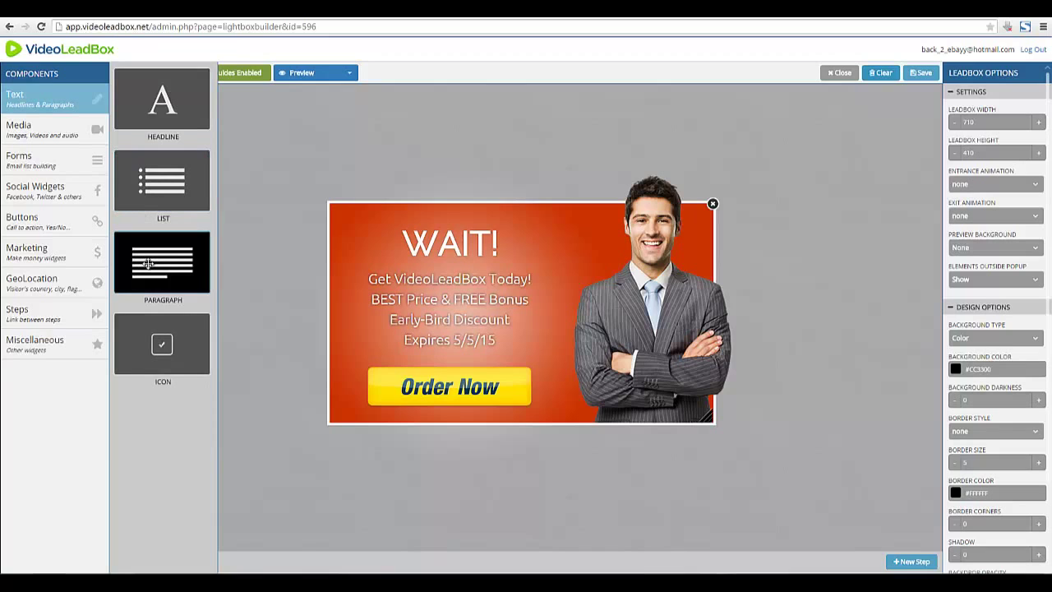
pyautogui.moveTo(46, 135)
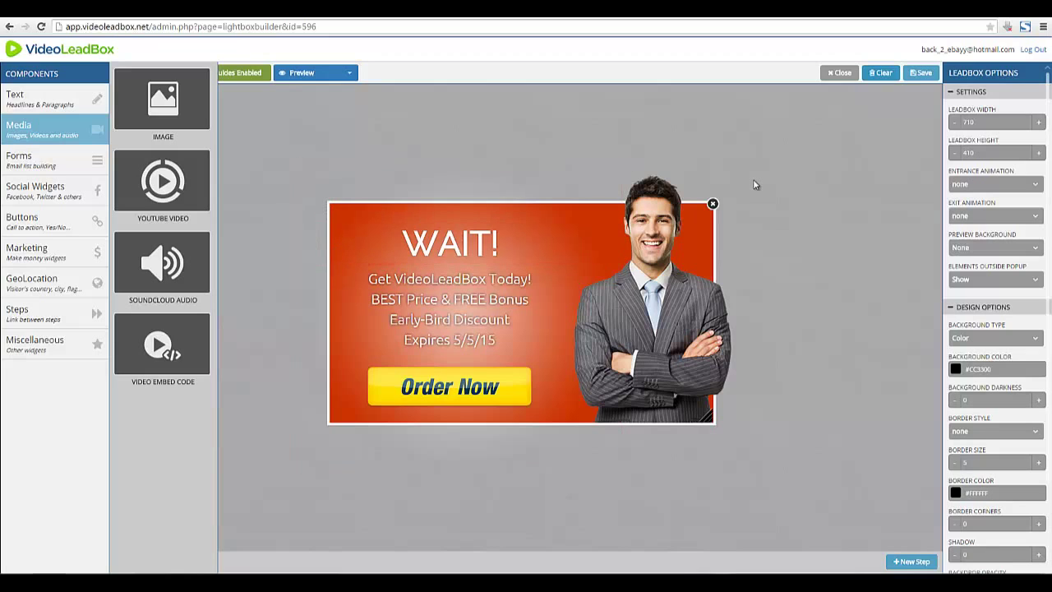
pyautogui.click(90, 162)
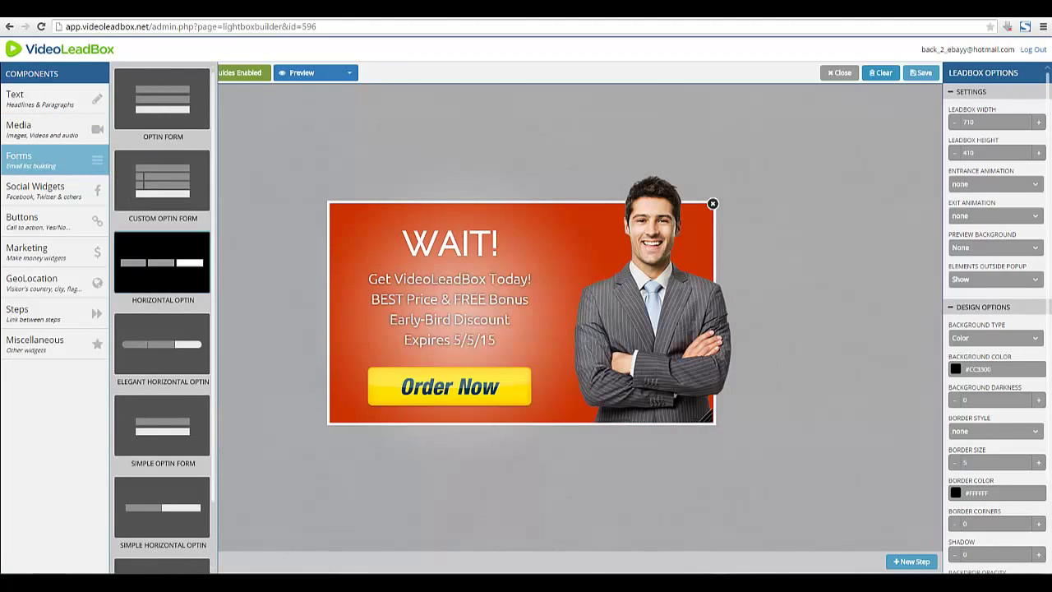
pyautogui.click(999, 539)
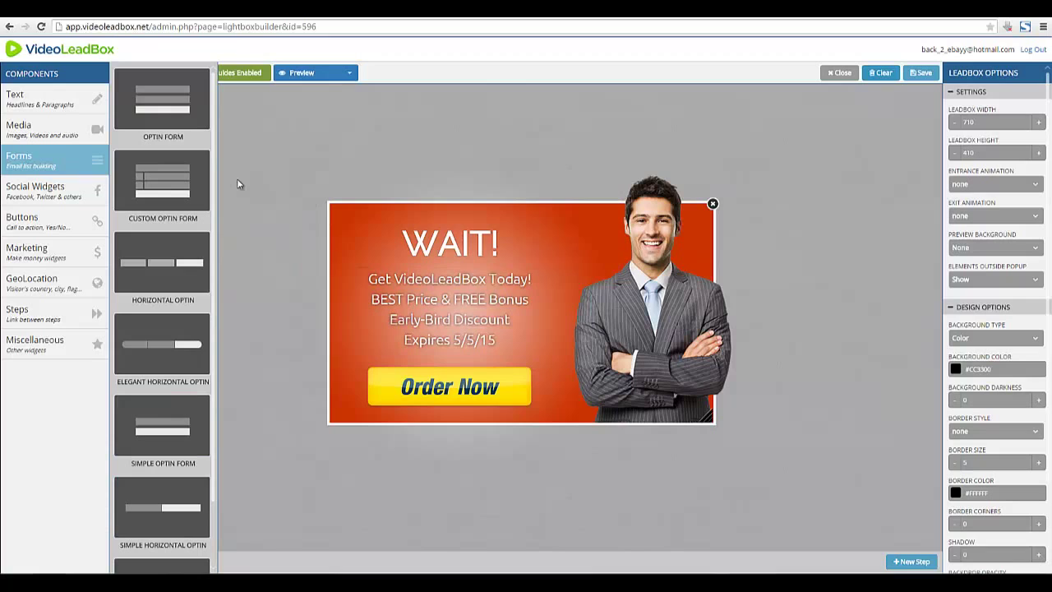
# - Move the "WAIT!" headline, the paragraph and the Order Now button upward to free space beneath the button
pyautogui.click(405, 240)
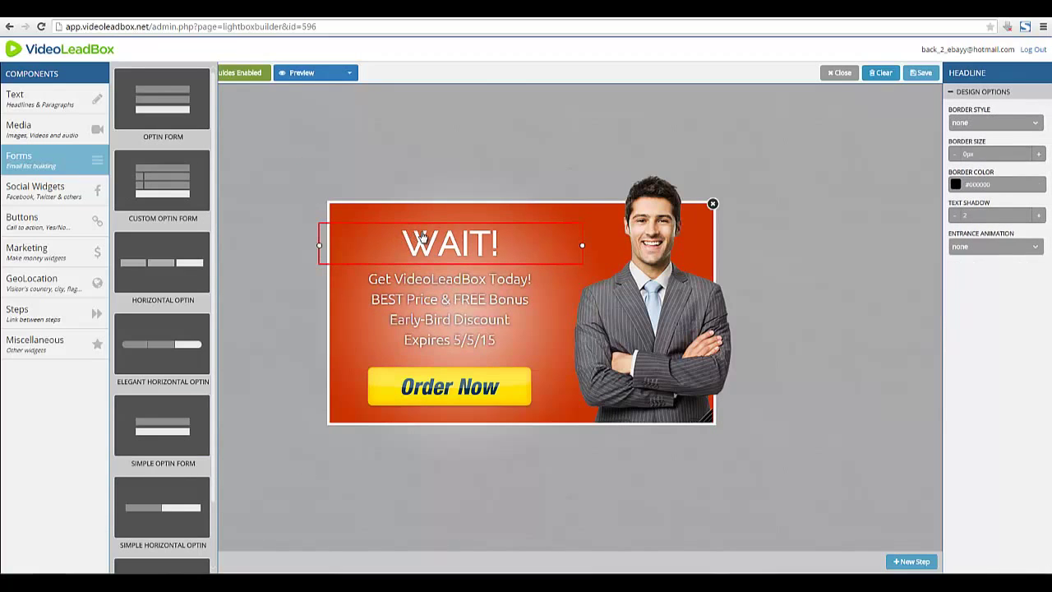
pyautogui.moveTo(422, 236); pyautogui.dragTo(424, 231)
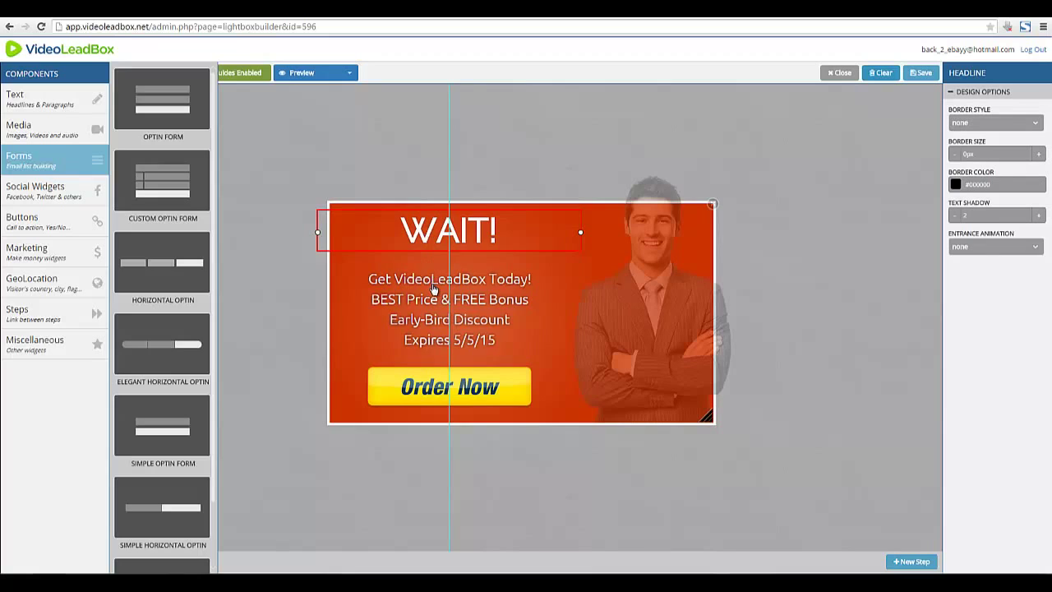
pyautogui.moveTo(434, 289); pyautogui.dragTo(439, 285)
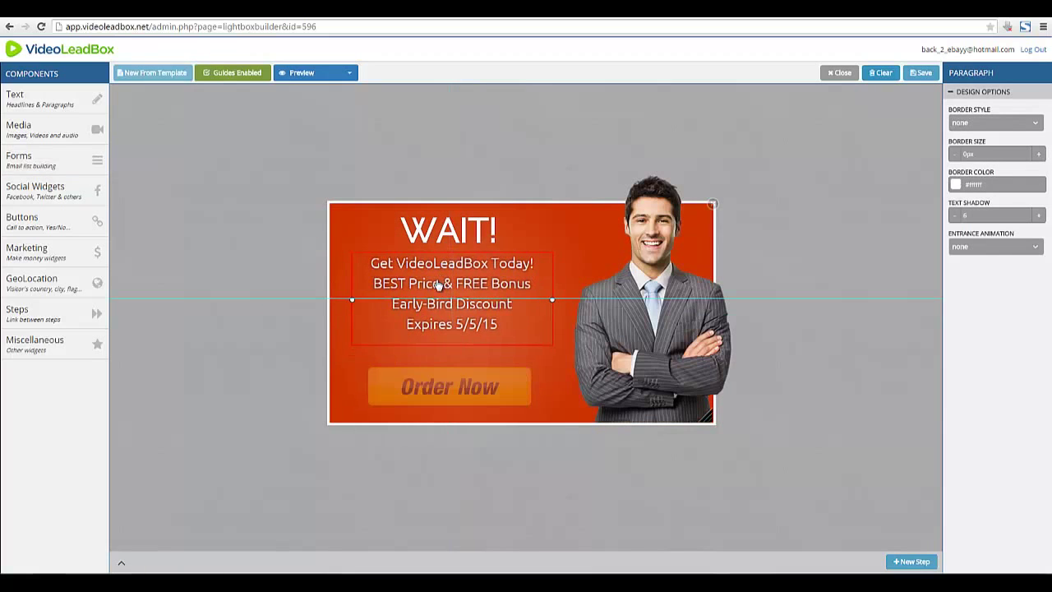
pyautogui.moveTo(442, 376); pyautogui.dragTo(455, 361)
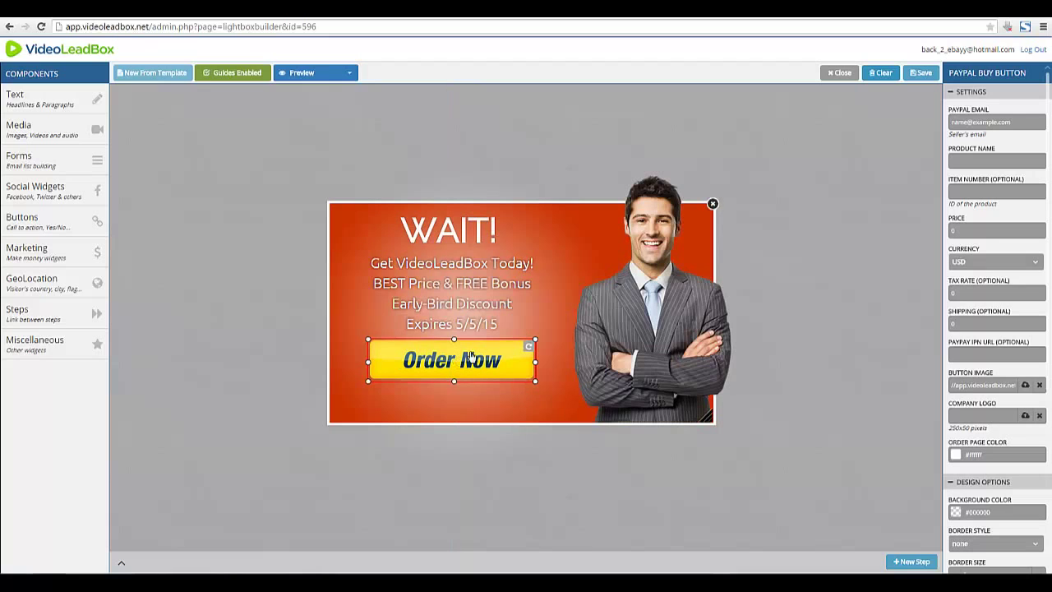
# - Add a Simple Horizontal Optin form below the Order Now button and advance the tips tour by one tip
pyautogui.click(49, 163)
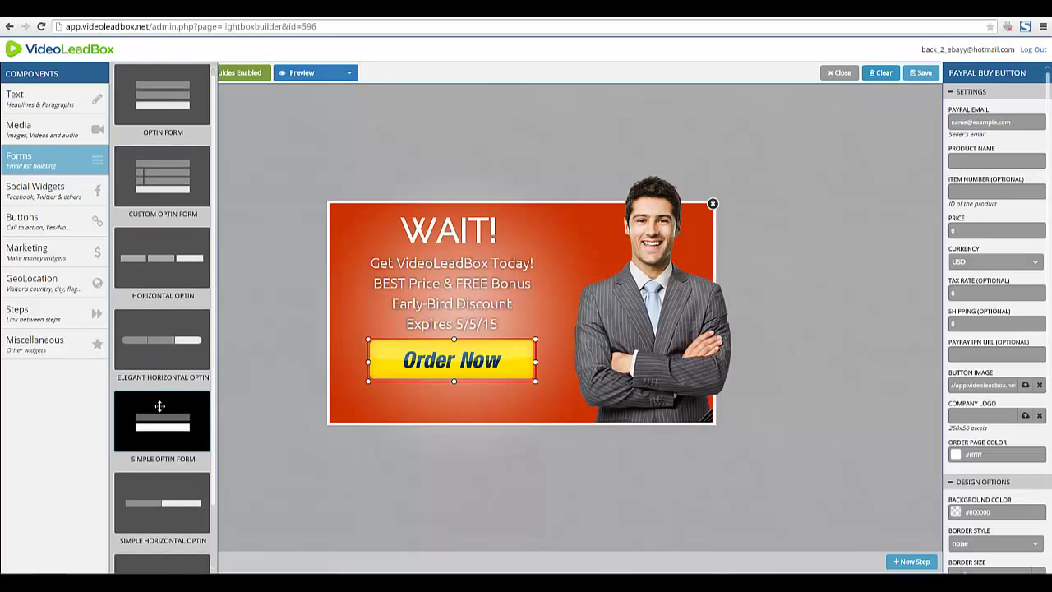
pyautogui.scroll(-3, 160, 407)
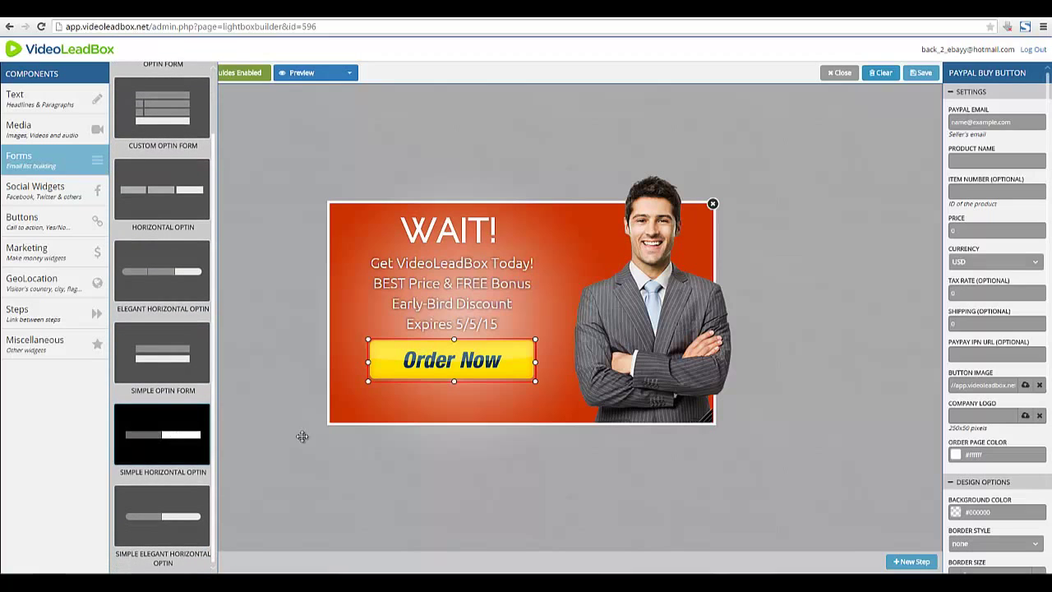
pyautogui.moveTo(168, 432); pyautogui.dragTo(411, 403)
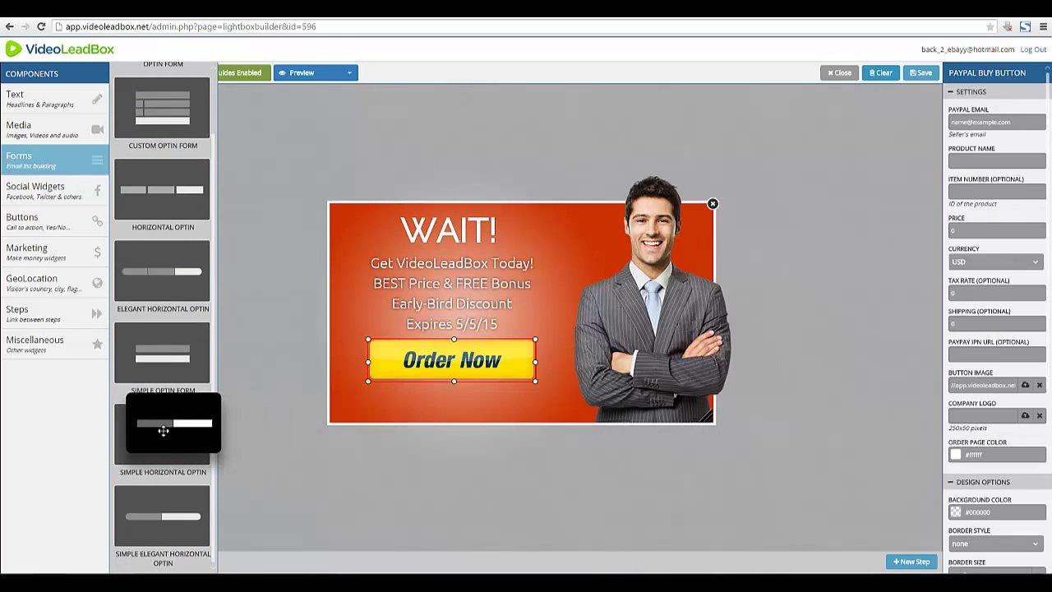
pyautogui.moveTo(164, 431); pyautogui.dragTo(397, 421)
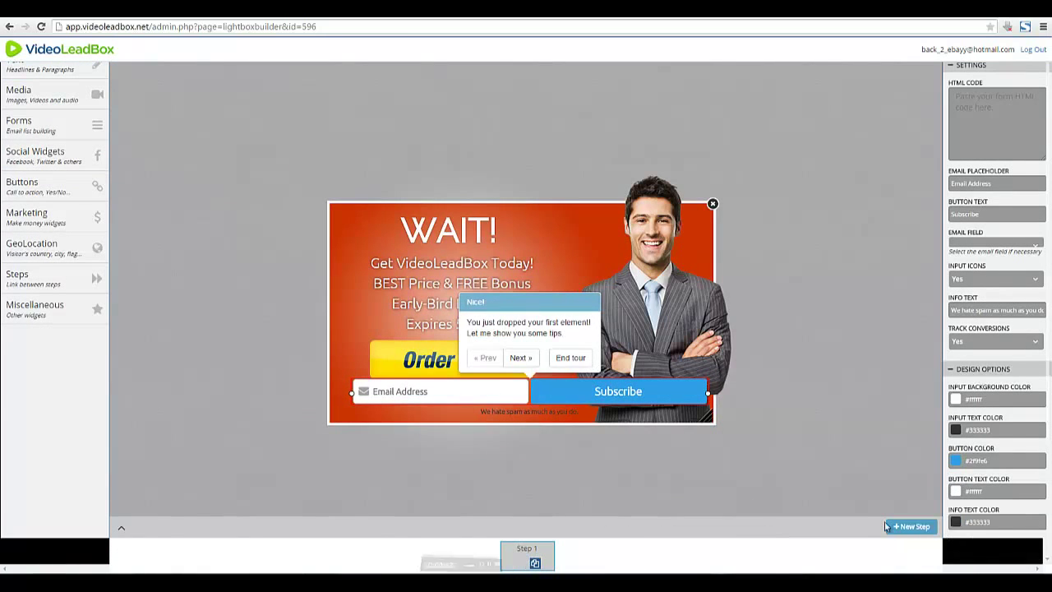
pyautogui.click(520, 359)
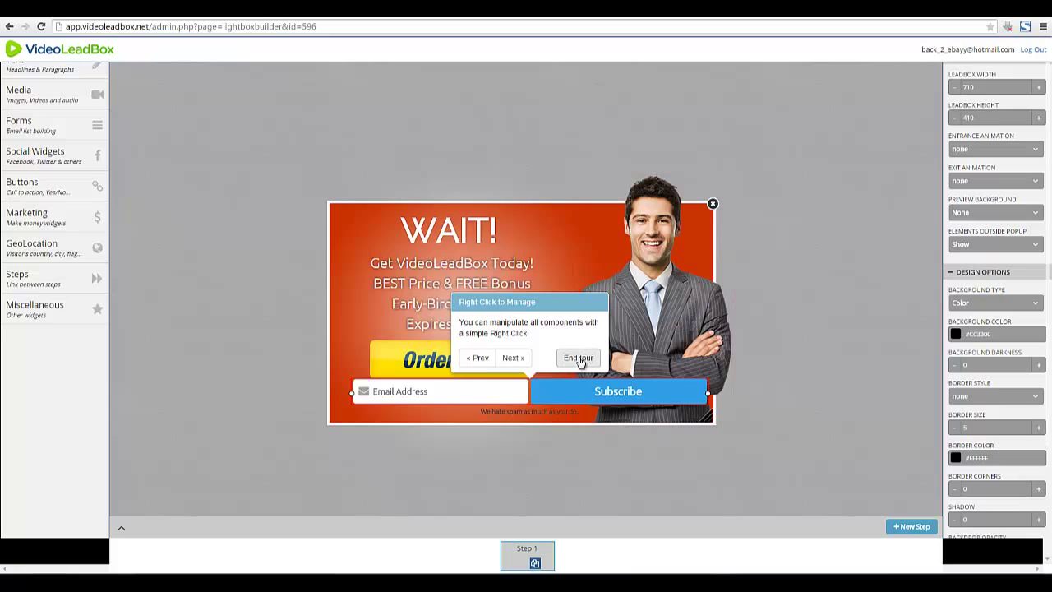
# - End the tips tour, and fit the email opt-in form below the Order Now button by moving it and narrowing its width
pyautogui.click(565, 364)
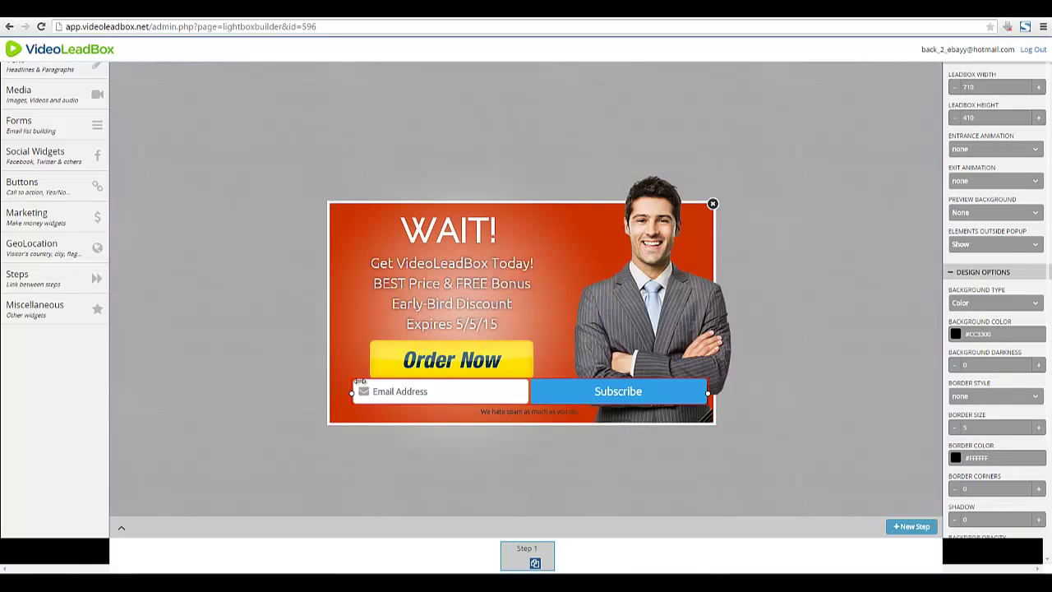
pyautogui.click(360, 383)
pyautogui.moveTo(359, 387); pyautogui.dragTo(345, 400)
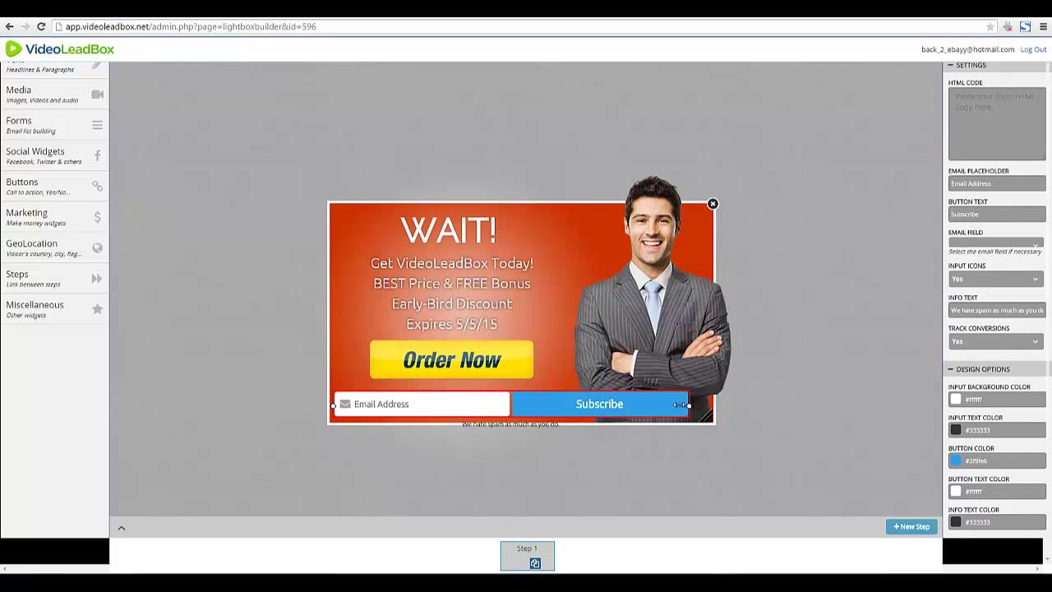
pyautogui.moveTo(680, 405); pyautogui.dragTo(564, 405)
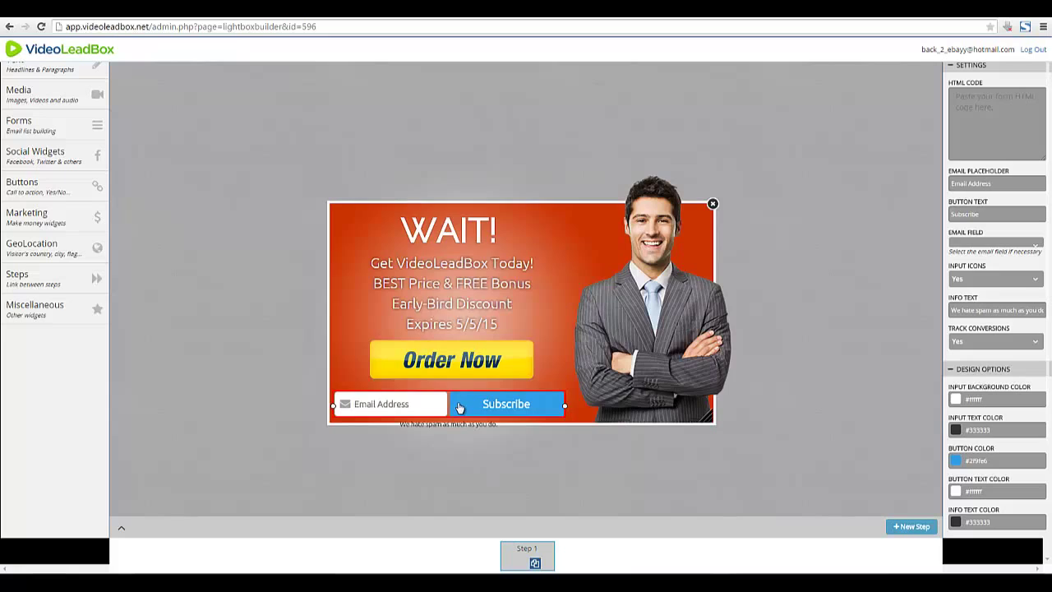
pyautogui.moveTo(460, 411); pyautogui.dragTo(459, 425)
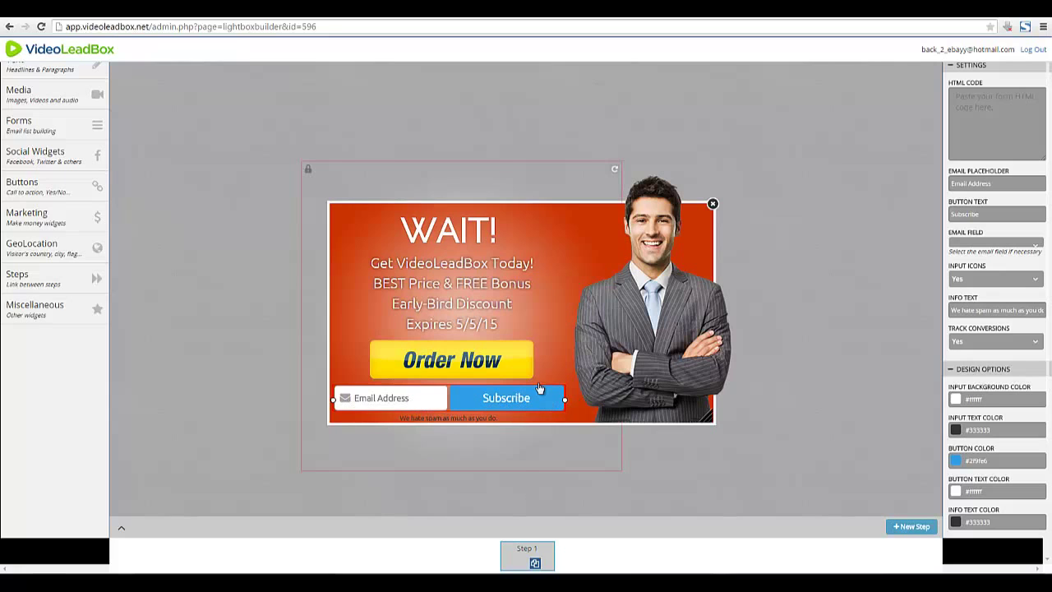
pyautogui.moveTo(524, 397)
pyautogui.mouseDown()
pyautogui.moveTo(534, 400)
pyautogui.moveTo(508, 407)
pyautogui.mouseUp()
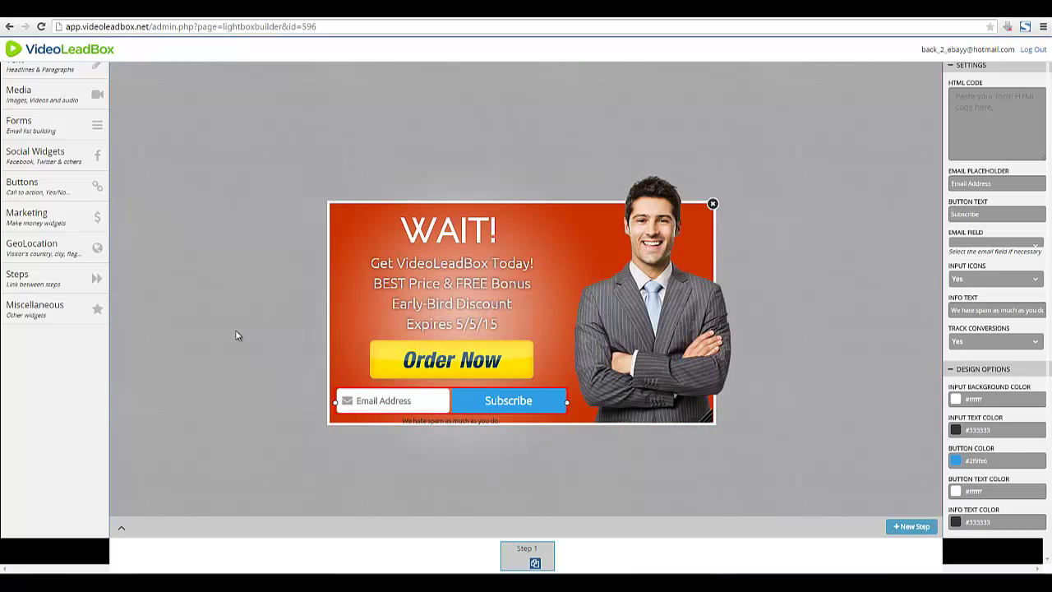
# - Delete the email opt-in form below the Order Now button
pyautogui.click(357, 425)
pyautogui.click(363, 406)
pyautogui.rightClick(354, 403)
pyautogui.click(388, 469)
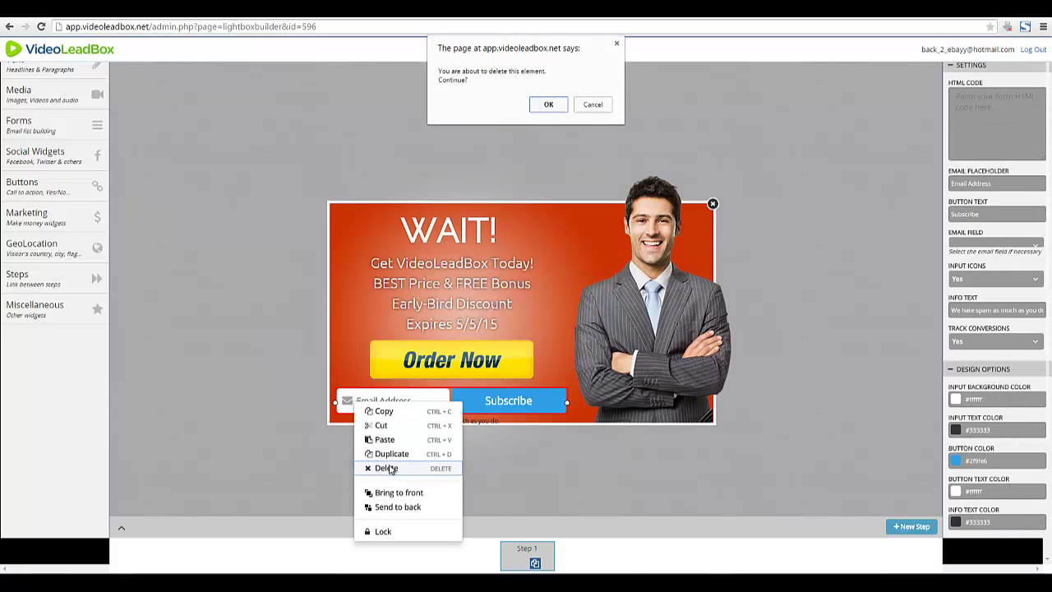
pyautogui.click(550, 106)
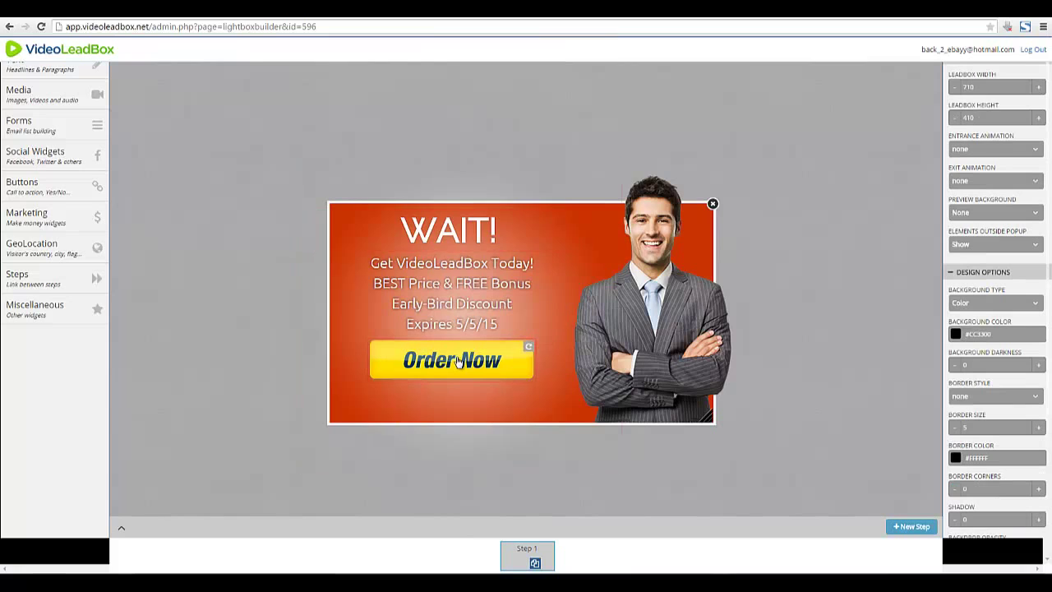
# - Move the Order Now button, the paragraph and the "WAIT!" headline lower to spread them evenly over the leadbox height
pyautogui.moveTo(457, 375)
pyautogui.mouseDown()
pyautogui.moveTo(458, 409)
pyautogui.moveTo(460, 394)
pyautogui.mouseUp()
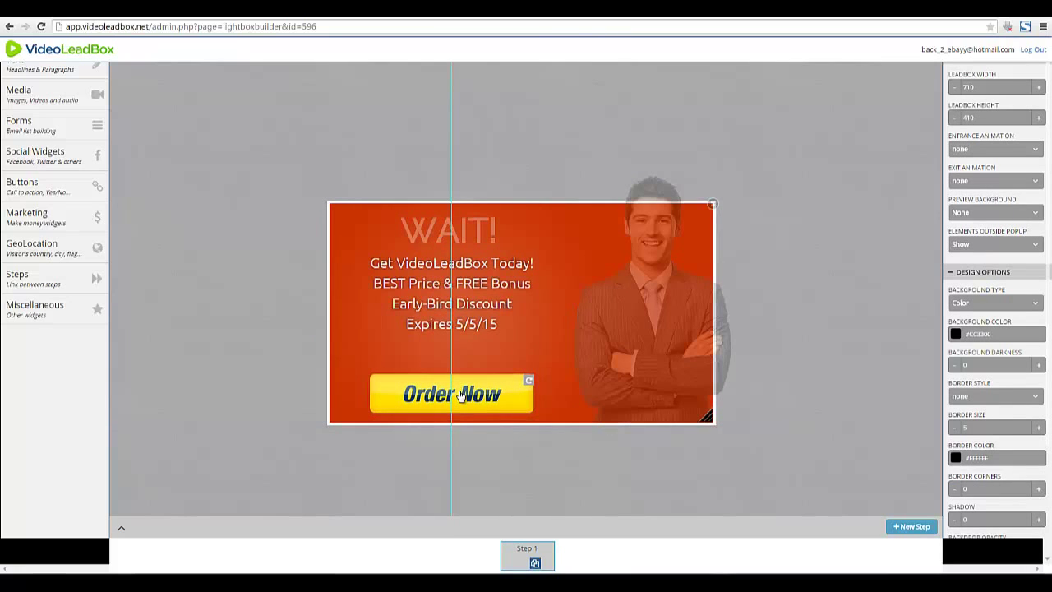
pyautogui.moveTo(467, 293); pyautogui.dragTo(466, 310)
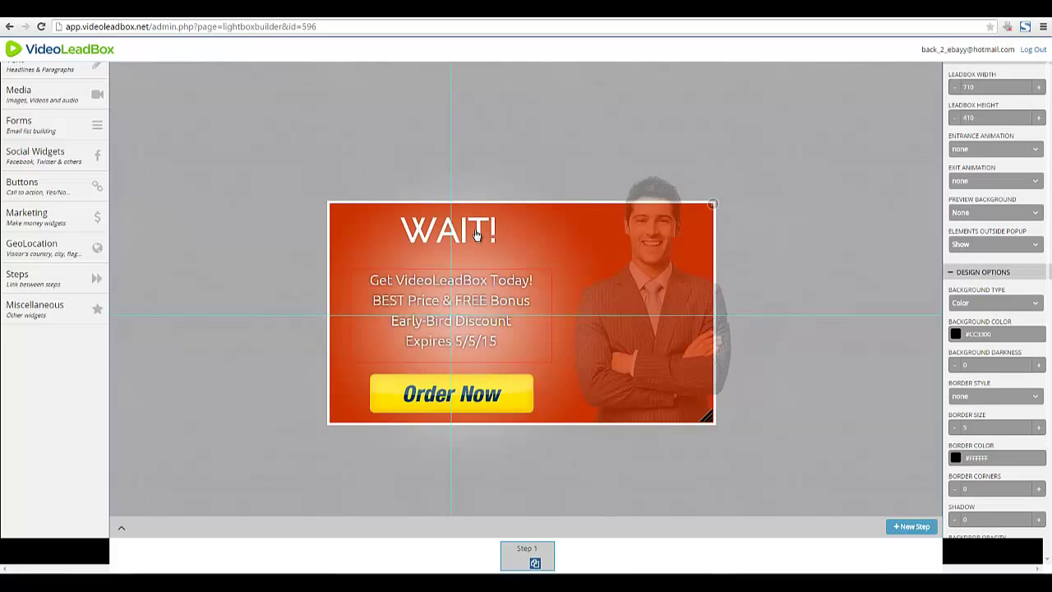
pyautogui.moveTo(477, 235); pyautogui.dragTo(476, 245)
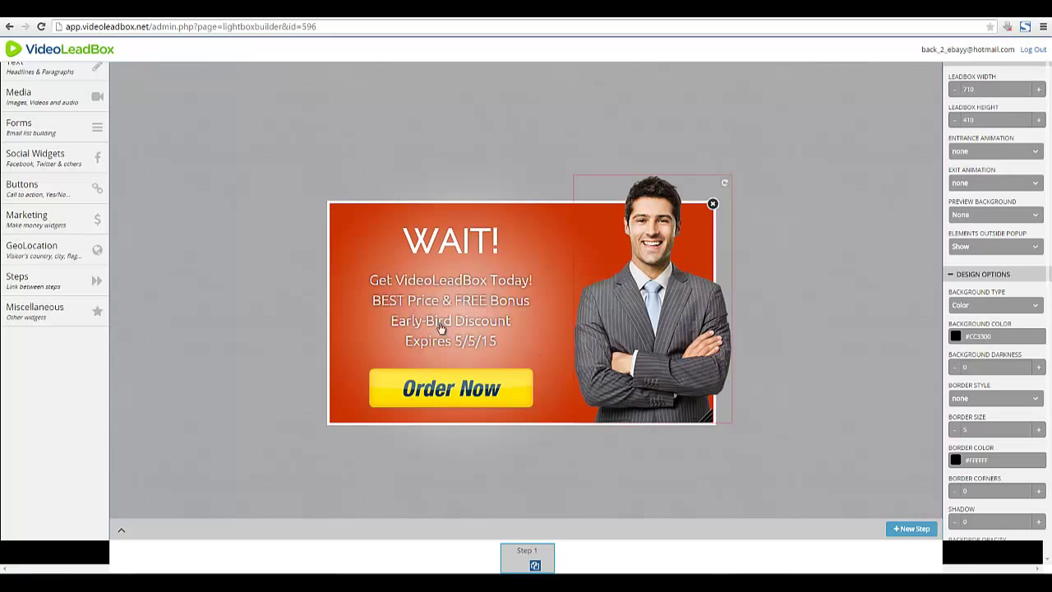
pyautogui.click(79, 132)
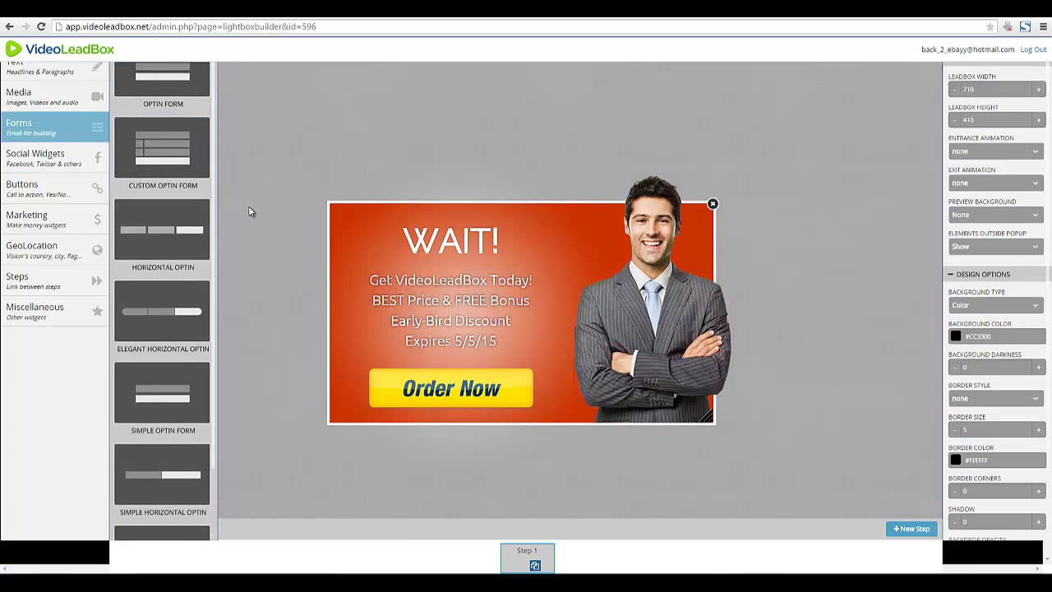
pyautogui.click(53, 279)
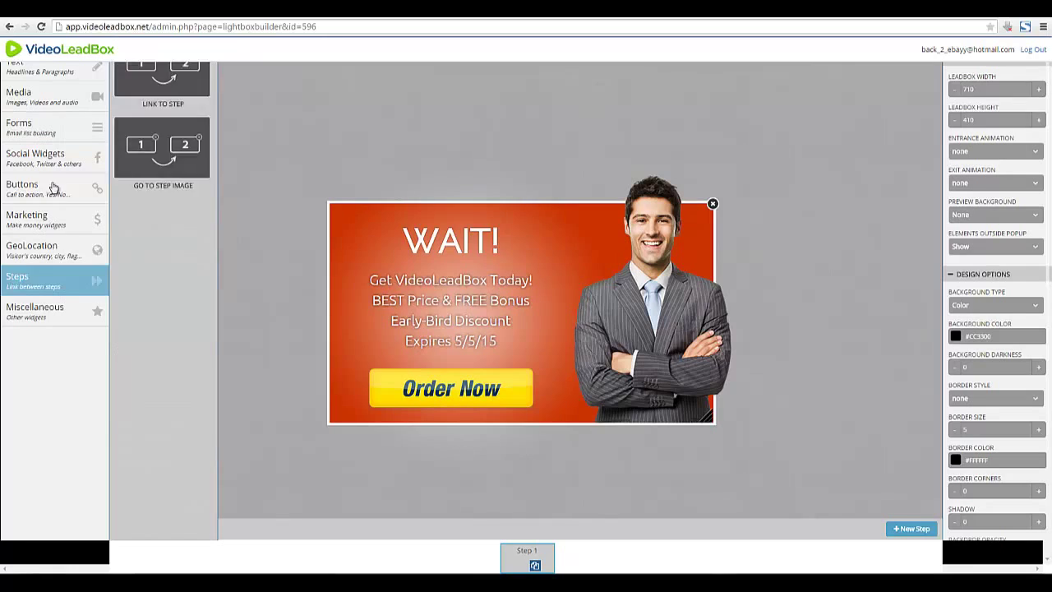
pyautogui.click(52, 189)
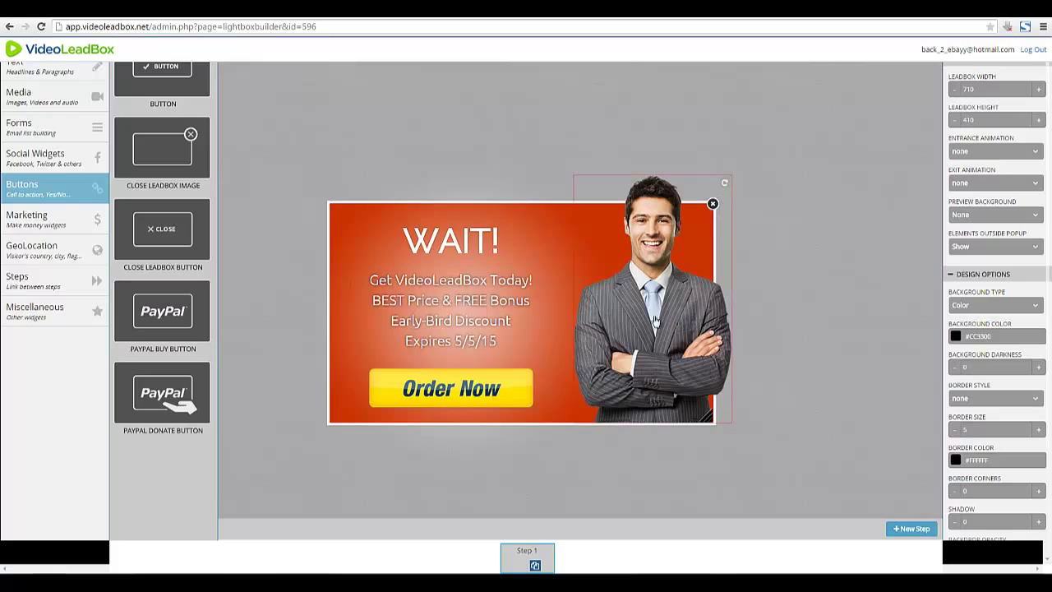
# - Replace the Order Now button's image with the yellow Download Now image from the Buttons image library
pyautogui.click(460, 402)
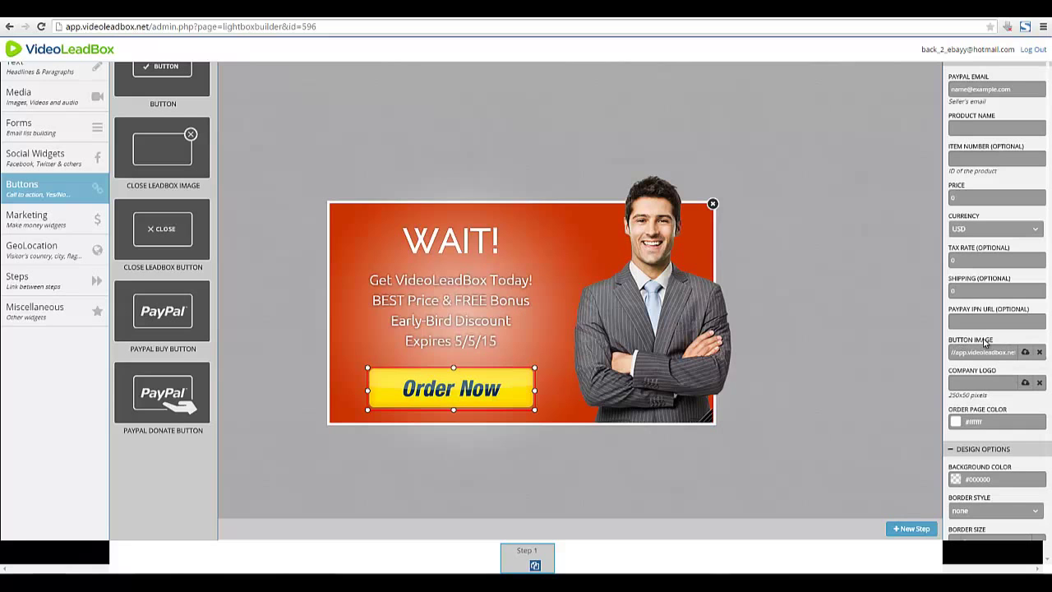
pyautogui.click(1026, 355)
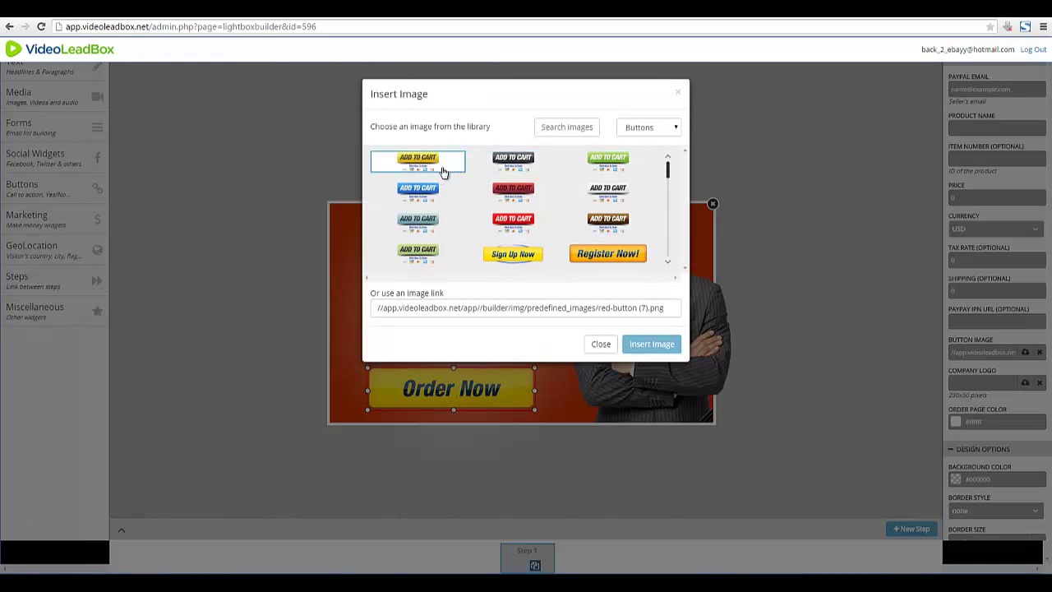
pyautogui.click(512, 222)
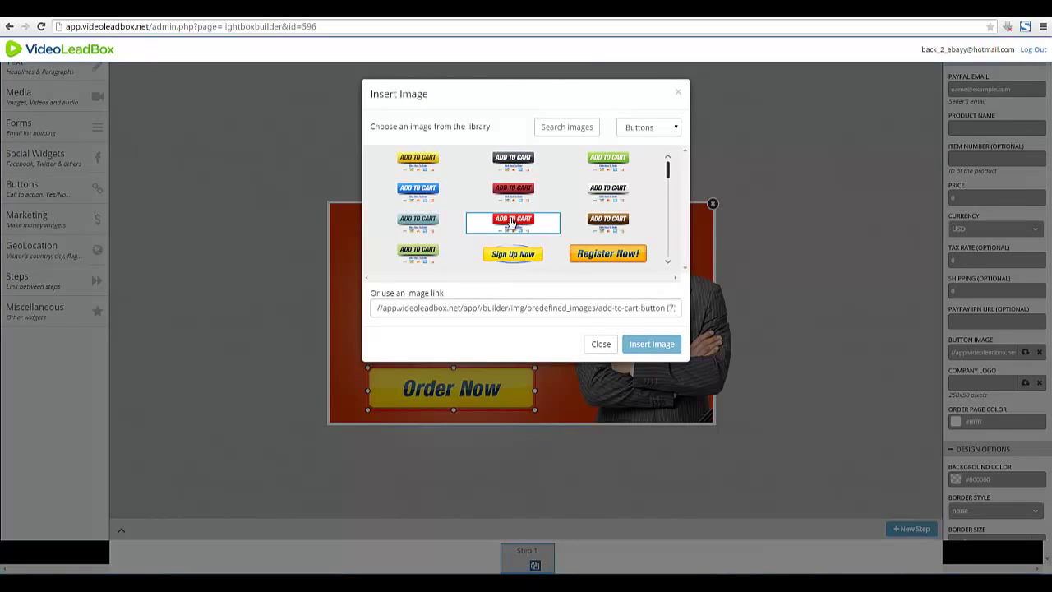
pyautogui.scroll(-3, 512, 257)
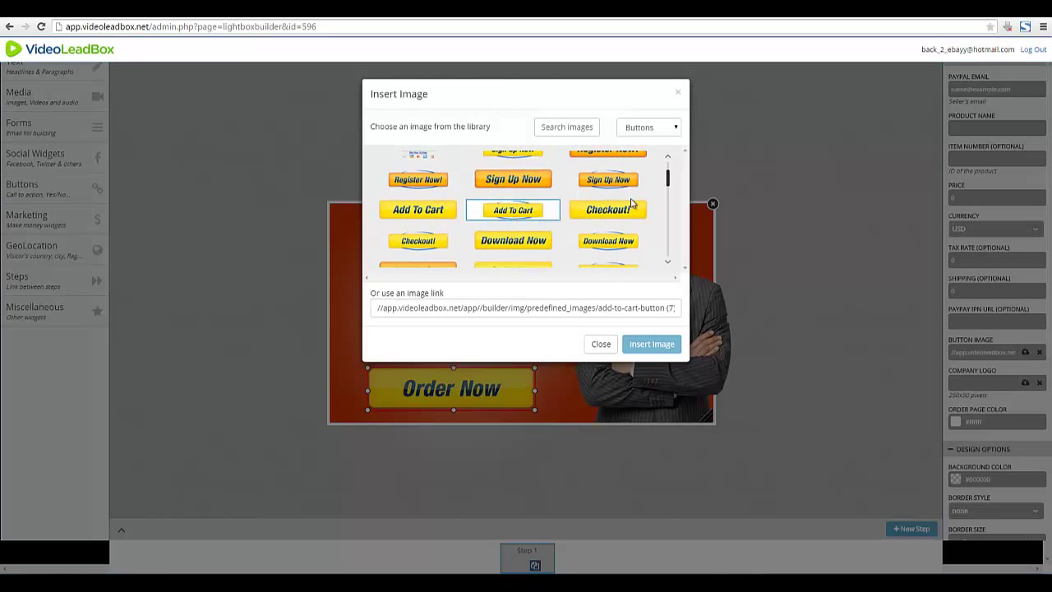
pyautogui.scroll(-3, 507, 251)
pyautogui.scroll(-5, 508, 255)
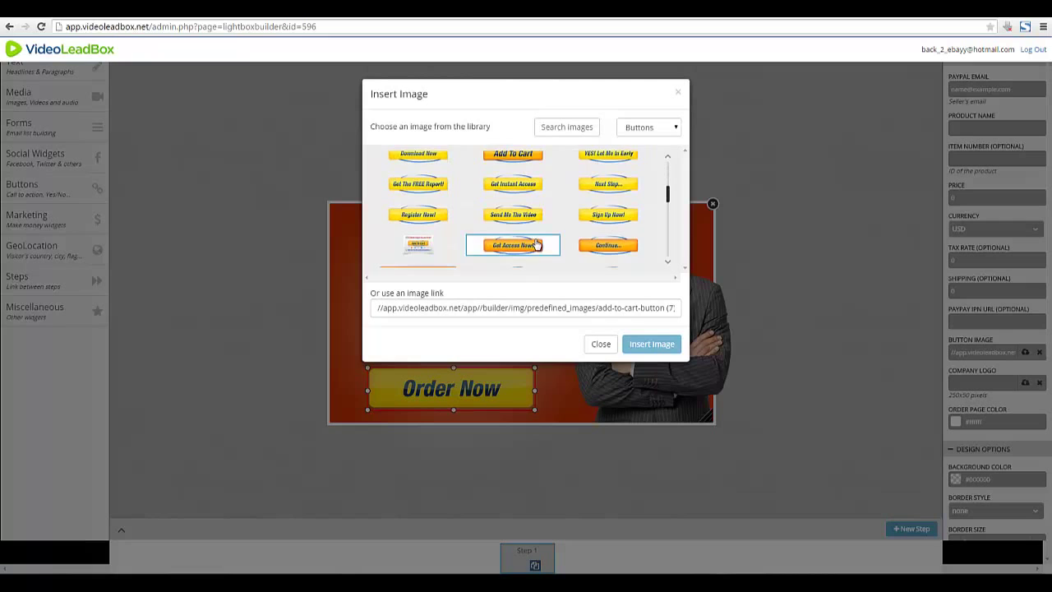
pyautogui.scroll(3, 535, 241)
pyautogui.scroll(-3, 436, 239)
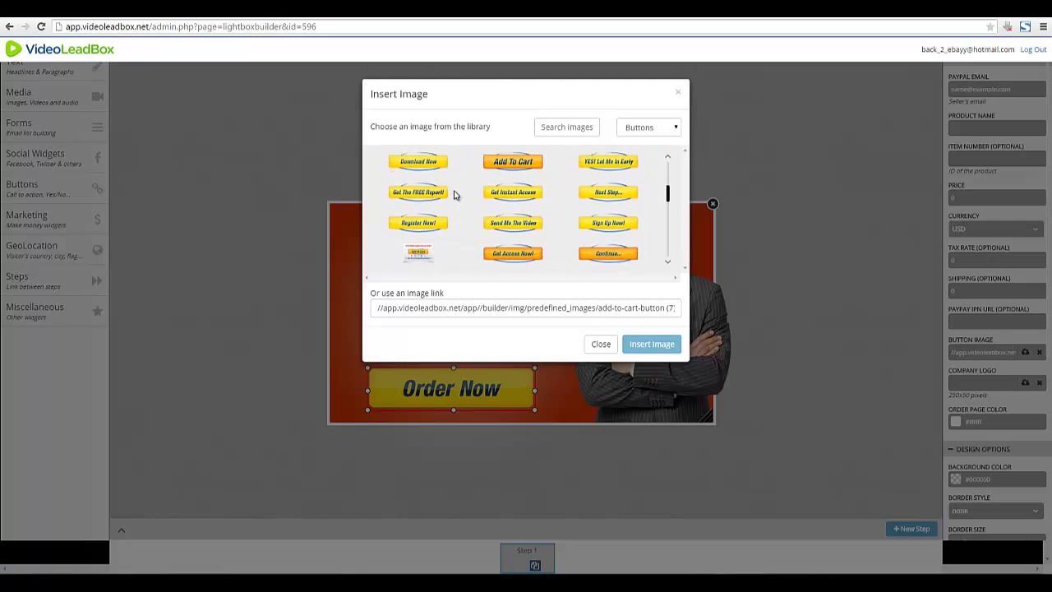
pyautogui.click(434, 162)
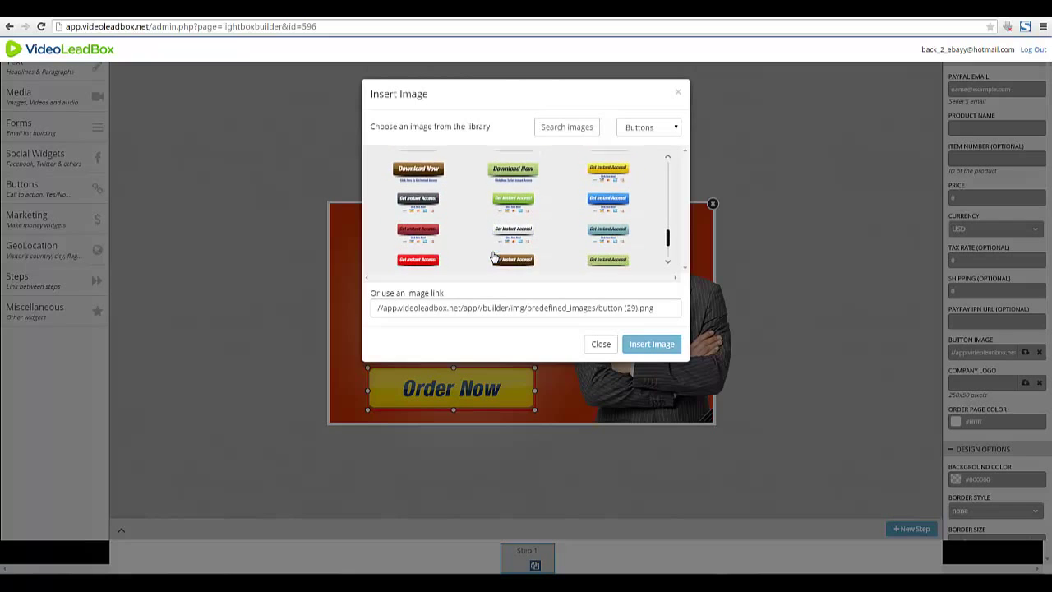
pyautogui.scroll(-10, 519, 253)
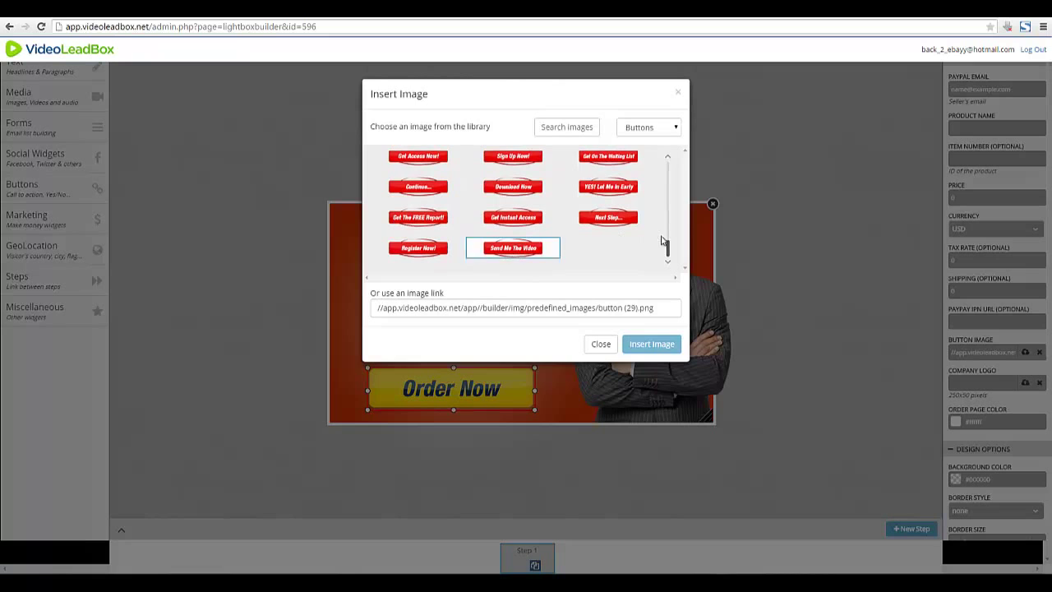
pyautogui.moveTo(670, 246); pyautogui.dragTo(670, 206)
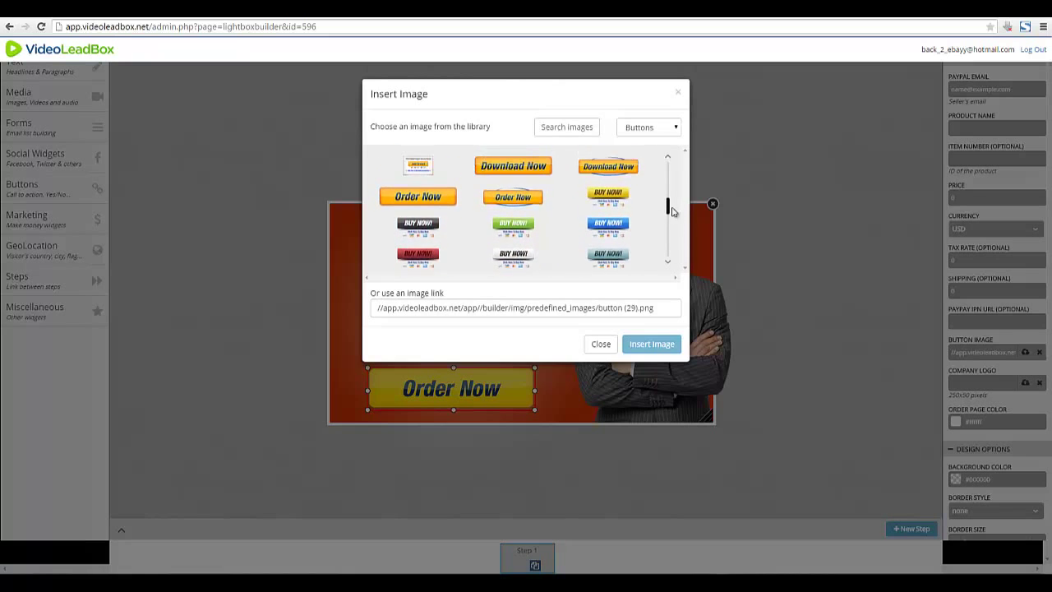
pyautogui.click(595, 225)
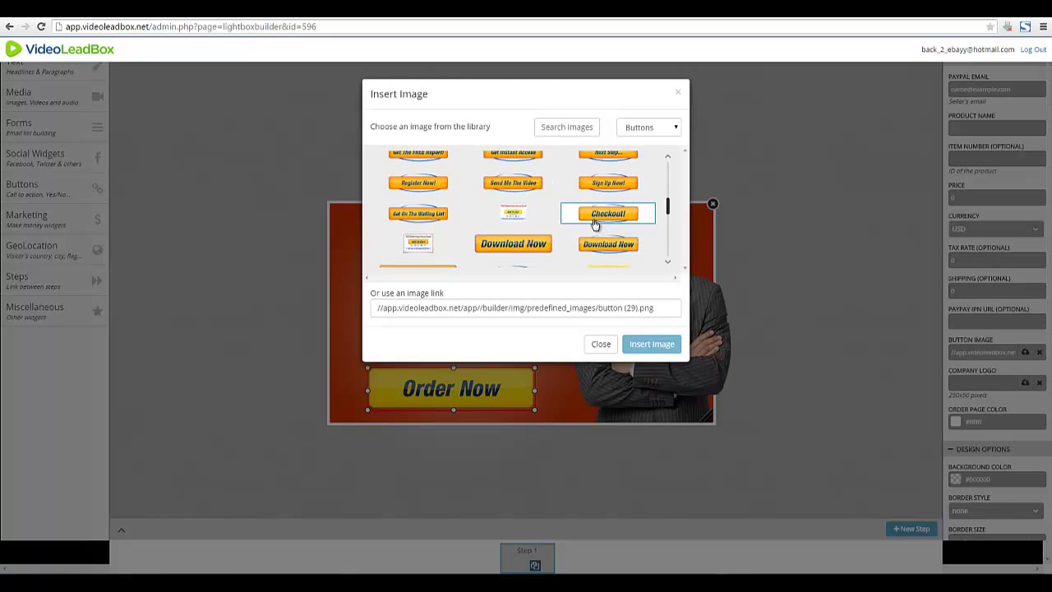
pyautogui.scroll(1, 596, 225)
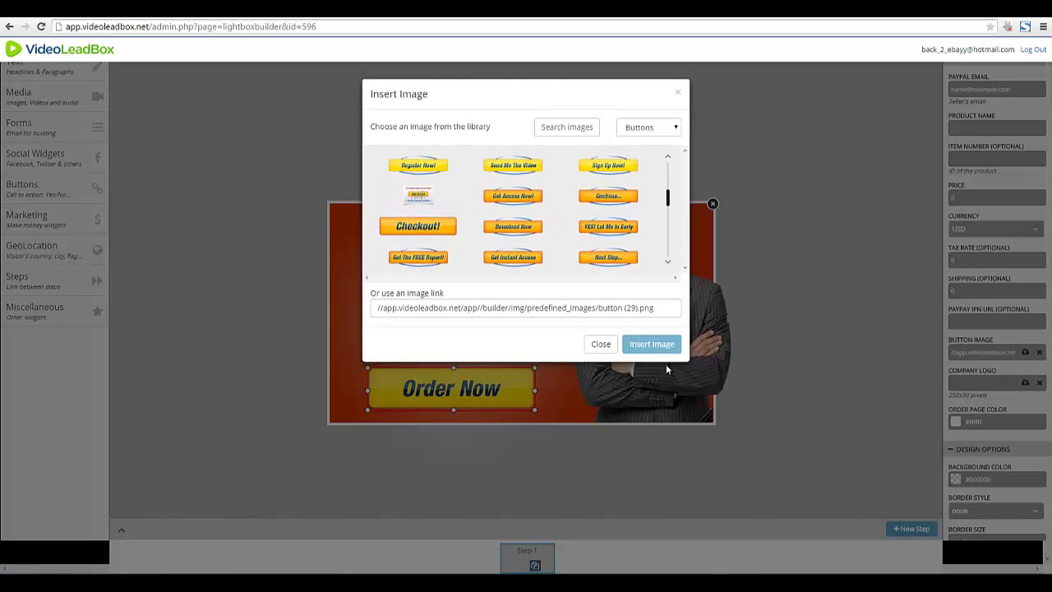
pyautogui.click(651, 345)
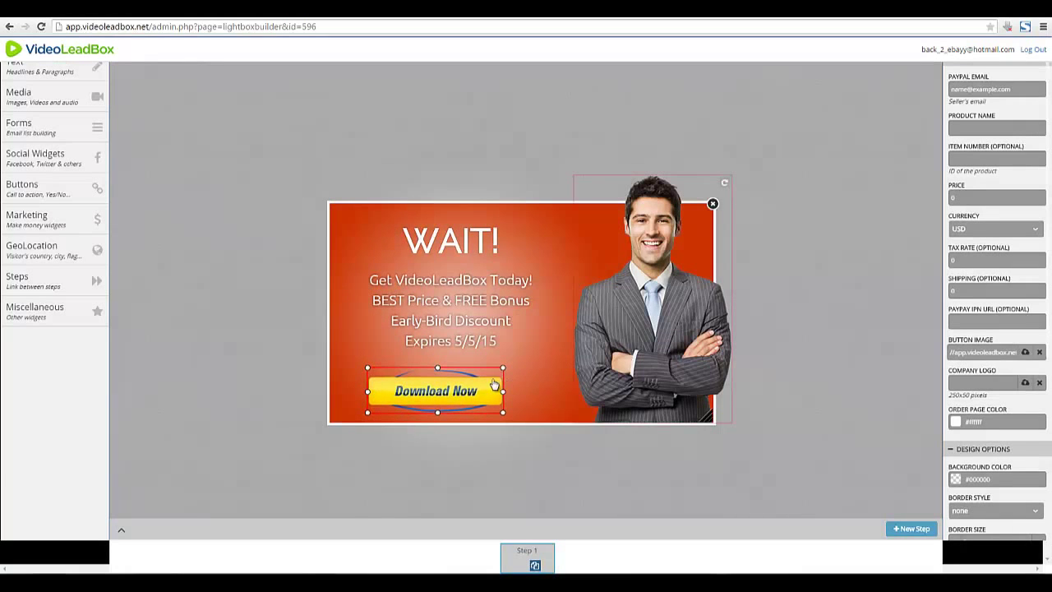
# - Enlarge the Download Now button and center it beneath the paragraph
pyautogui.moveTo(503, 368); pyautogui.dragTo(534, 359)
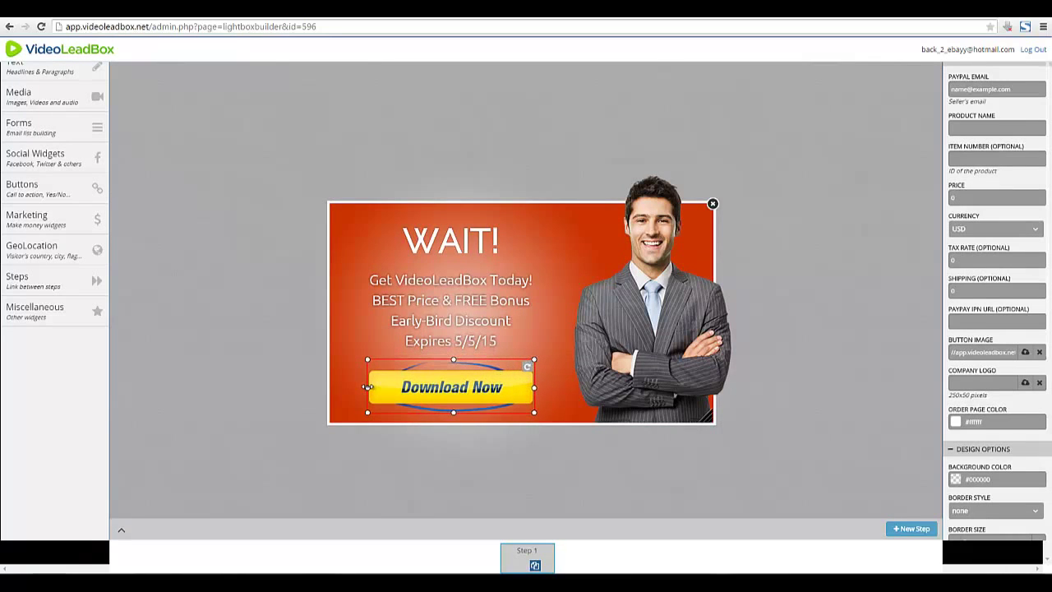
pyautogui.moveTo(368, 387); pyautogui.dragTo(437, 390)
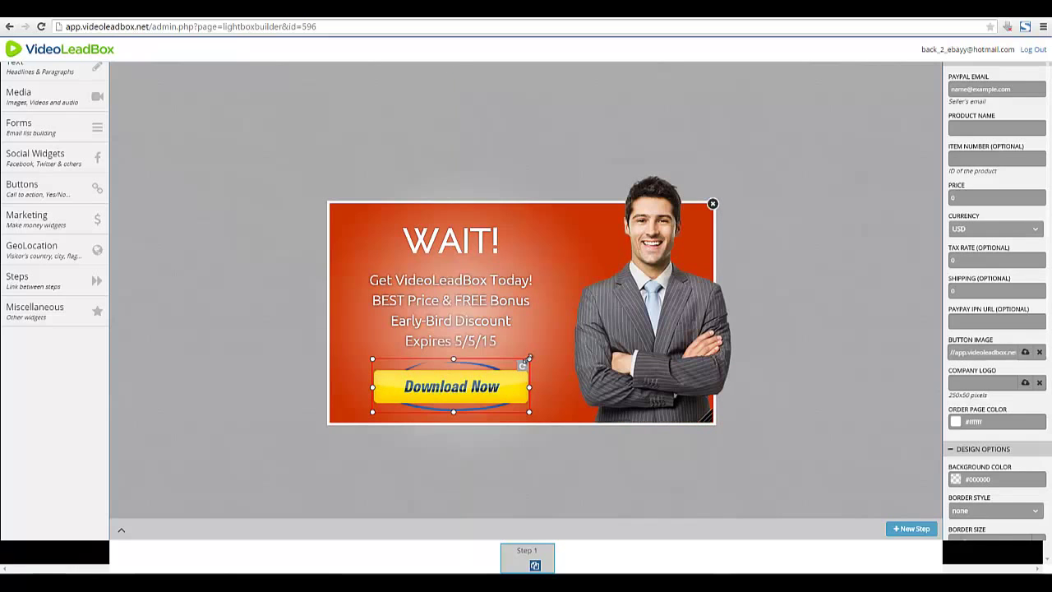
pyautogui.moveTo(529, 358); pyautogui.dragTo(544, 351)
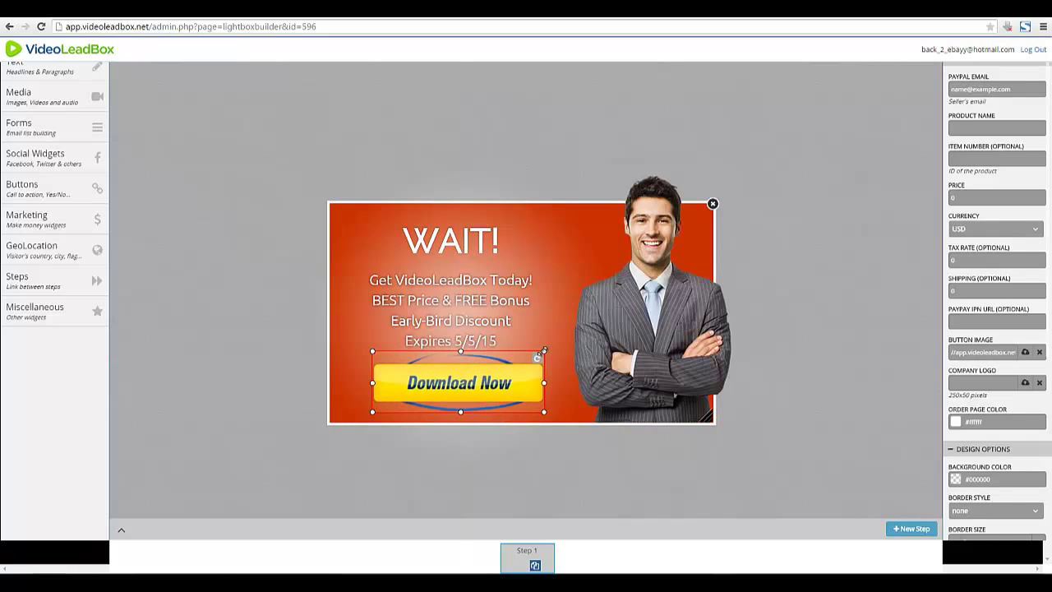
pyautogui.moveTo(496, 392); pyautogui.dragTo(468, 385)
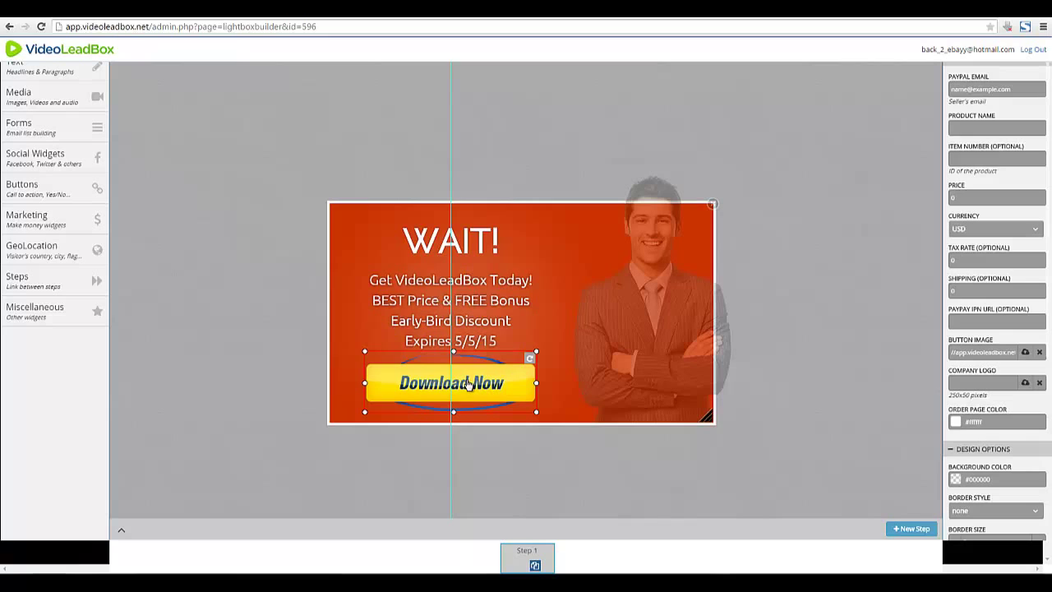
pyautogui.moveTo(467, 385)
pyautogui.mouseDown()
pyautogui.moveTo(433, 398)
pyautogui.moveTo(454, 382)
pyautogui.mouseUp()
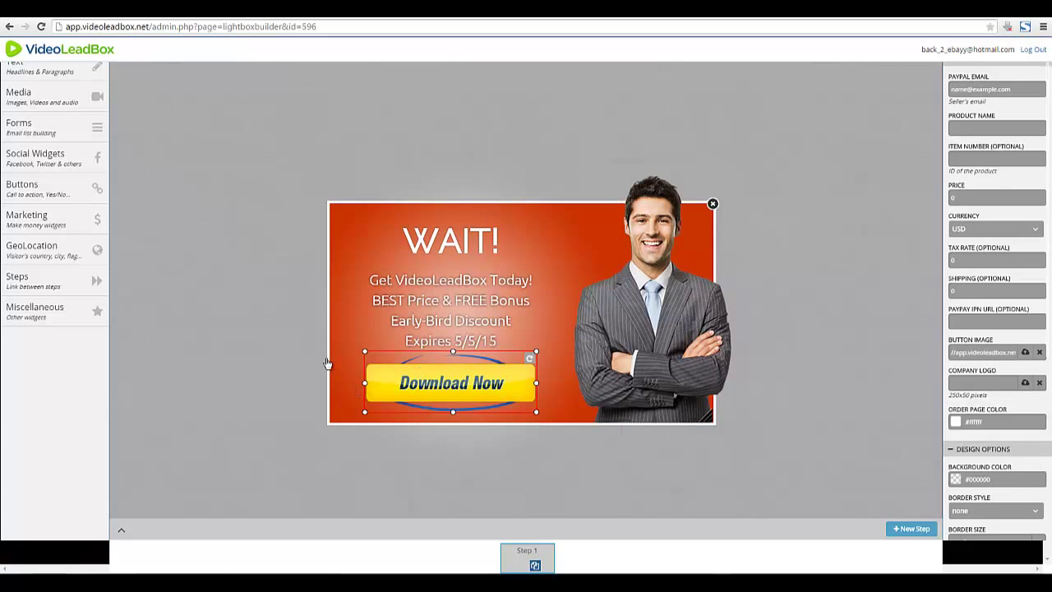
# - Add a Social Buttons Row to the leadbox and place it over the lower part of the businessman image
pyautogui.click(66, 167)
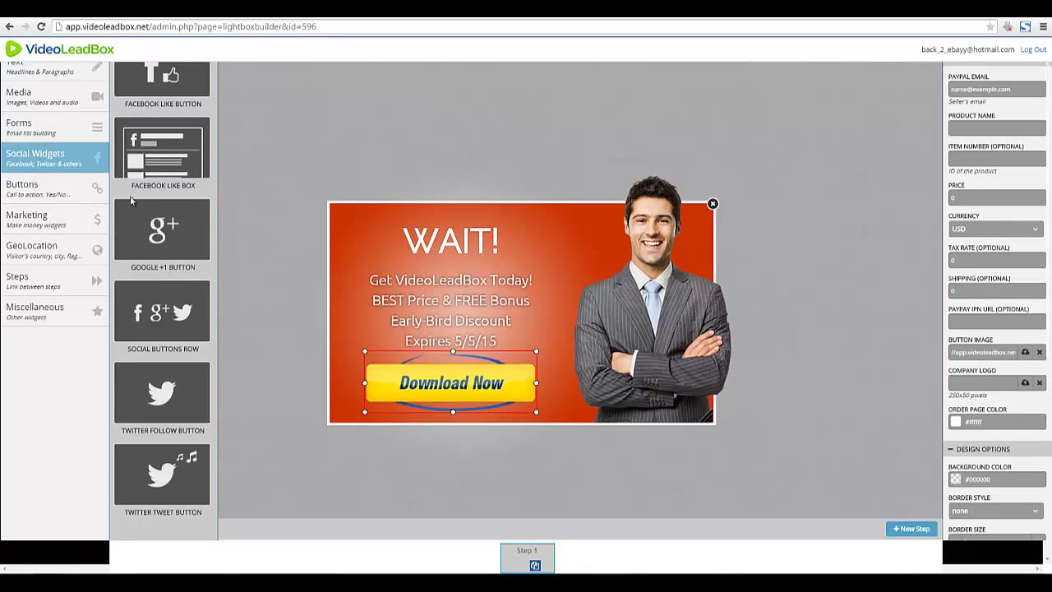
pyautogui.moveTo(164, 325); pyautogui.dragTo(565, 261)
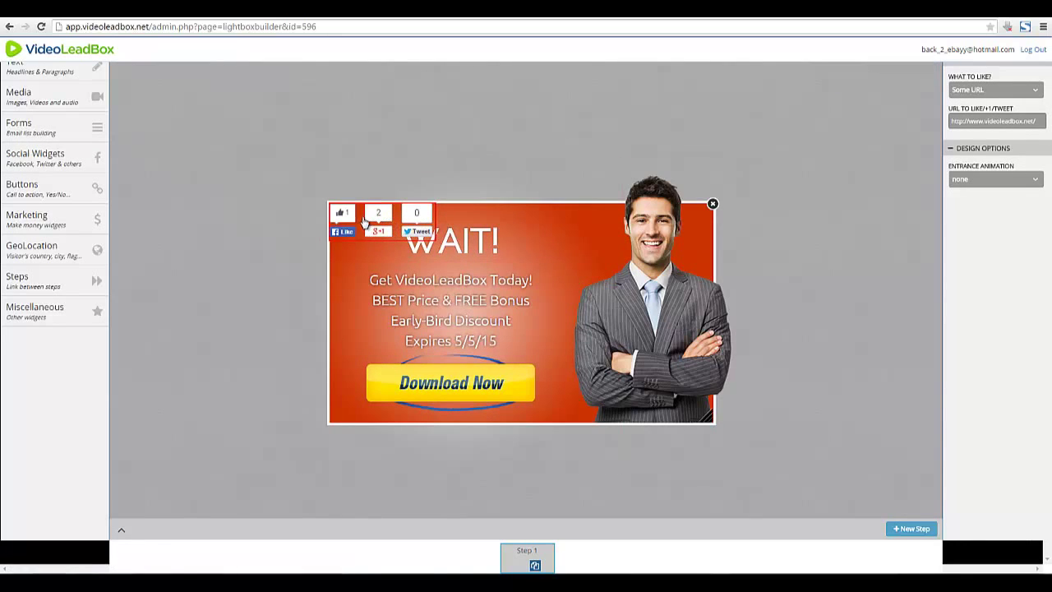
pyautogui.moveTo(364, 220); pyautogui.dragTo(547, 226)
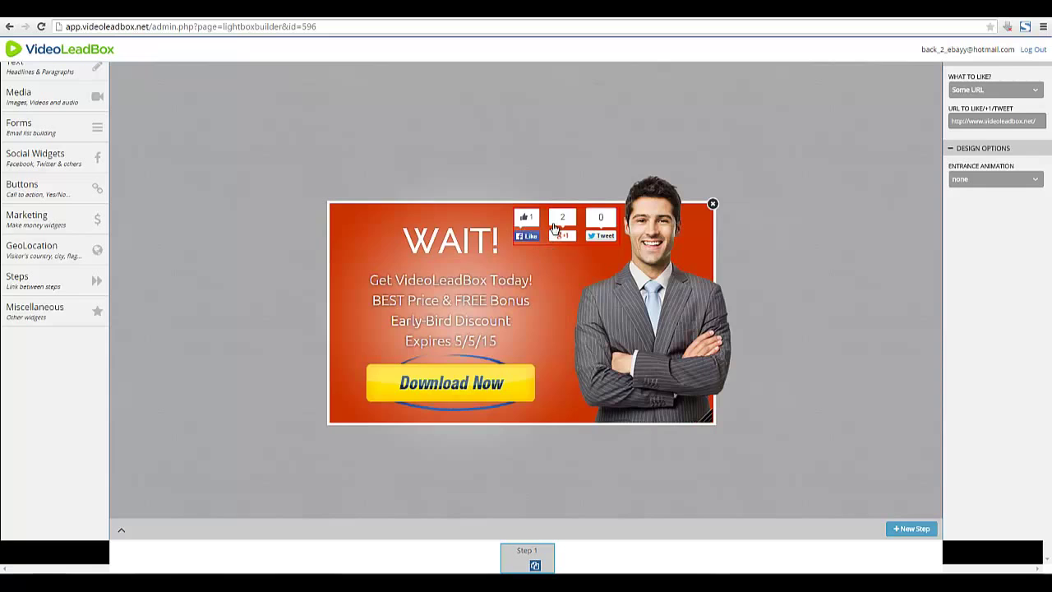
pyautogui.moveTo(556, 228); pyautogui.dragTo(615, 392)
# - Delete the Social Buttons Row from the lower part of the businessman image
pyautogui.rightClick(663, 399)
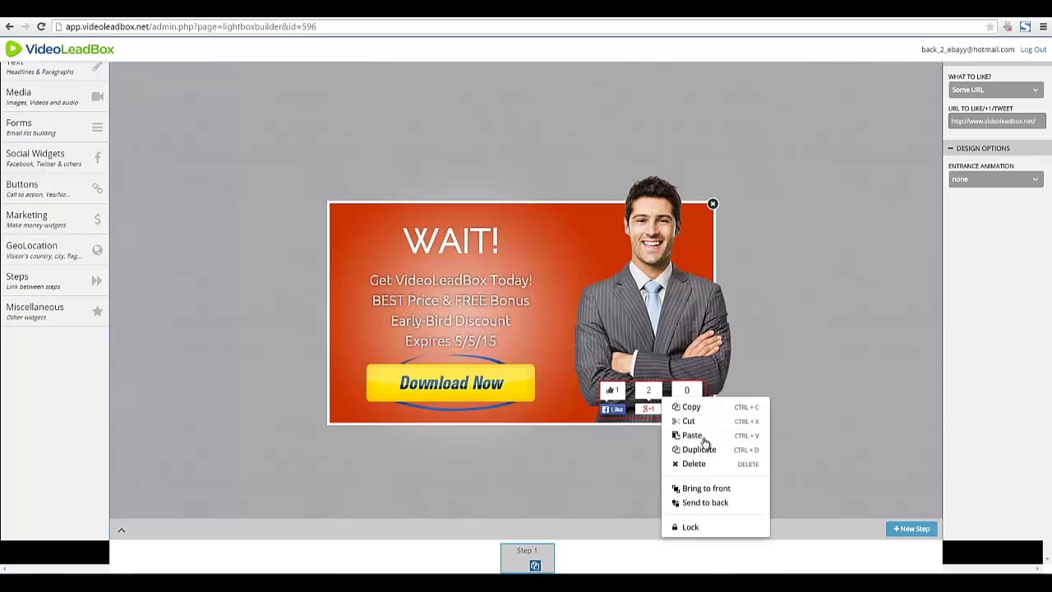
pyautogui.click(694, 463)
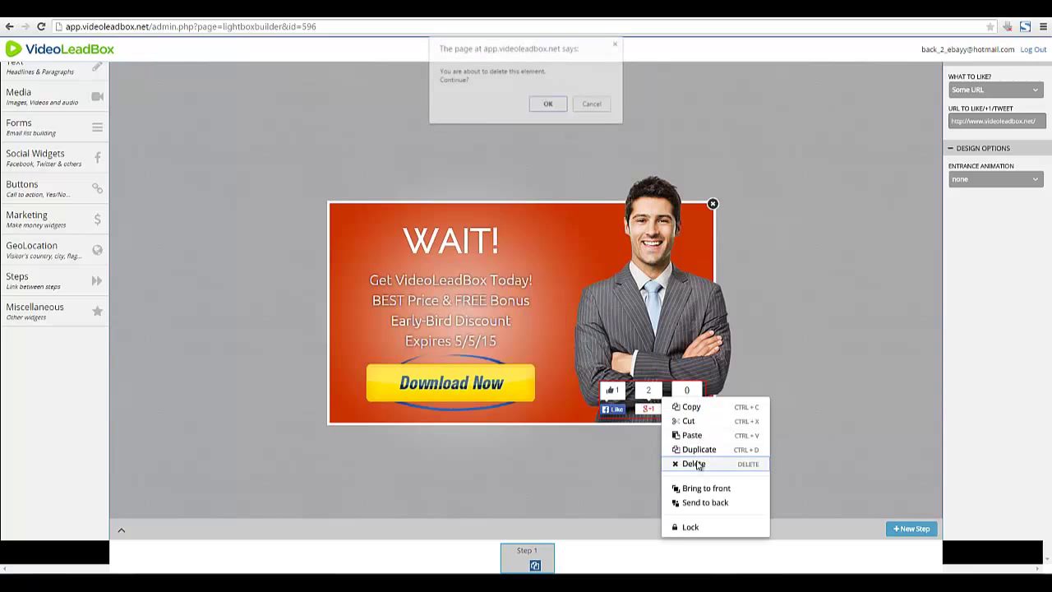
pyautogui.click(549, 106)
# - Try out a Facebook Like Box between the text and the businessman, and delete it from the leadbox
pyautogui.click(54, 198)
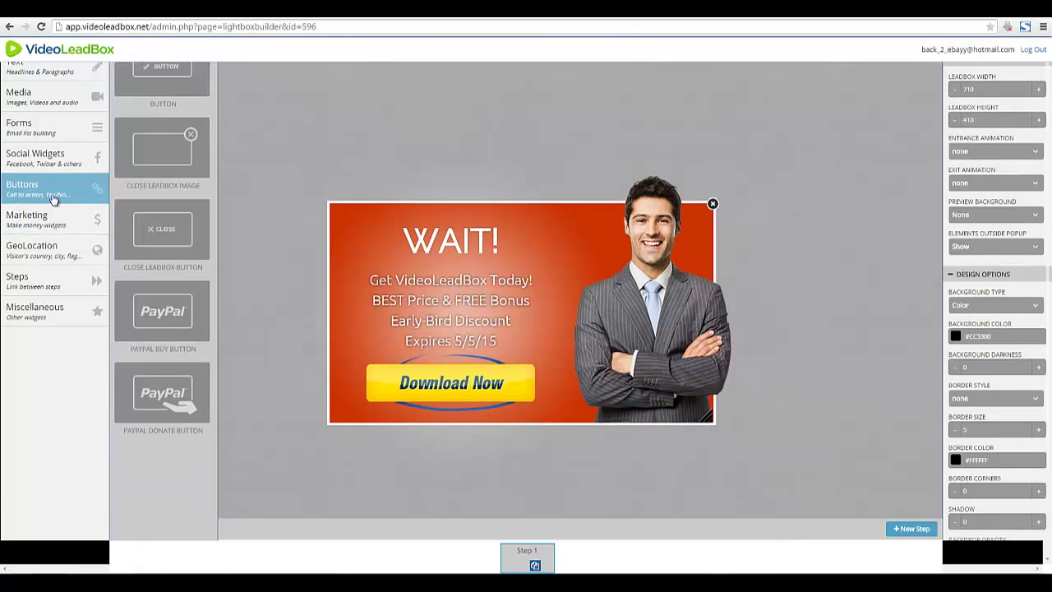
pyautogui.click(58, 153)
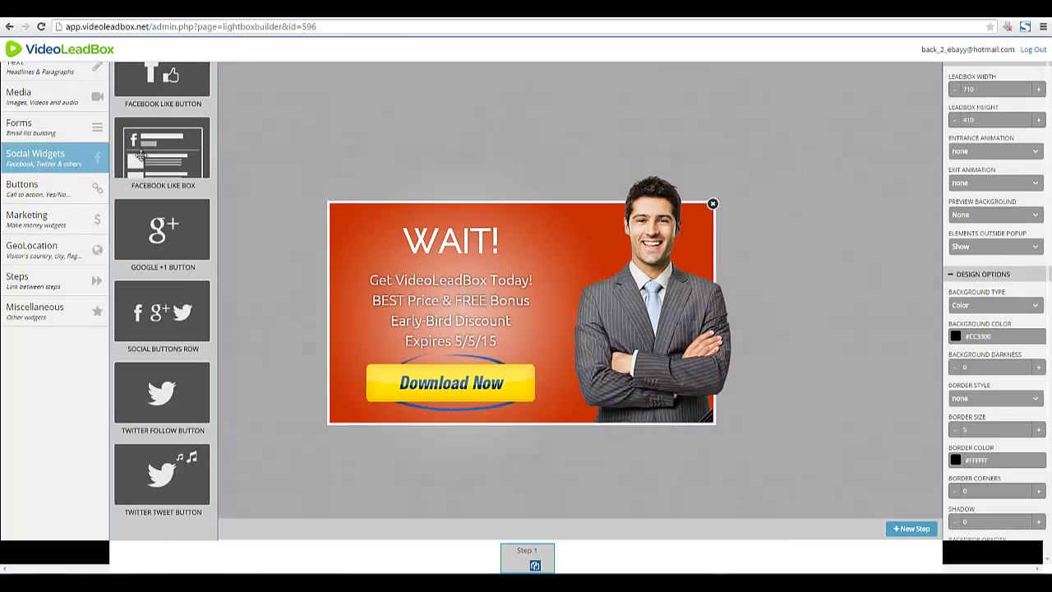
pyautogui.moveTo(156, 154); pyautogui.dragTo(531, 284)
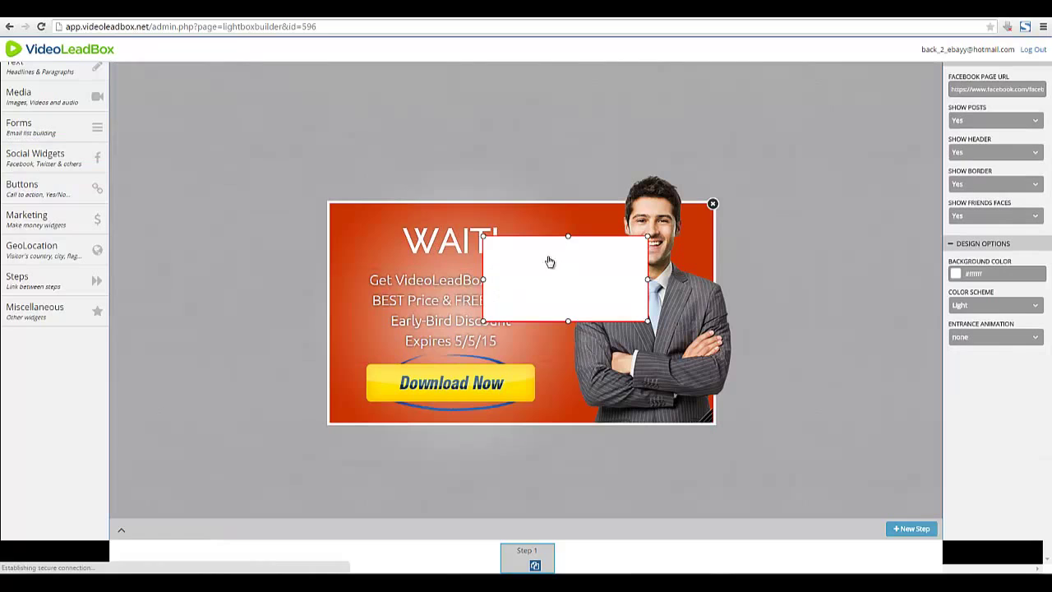
pyautogui.rightClick(542, 275)
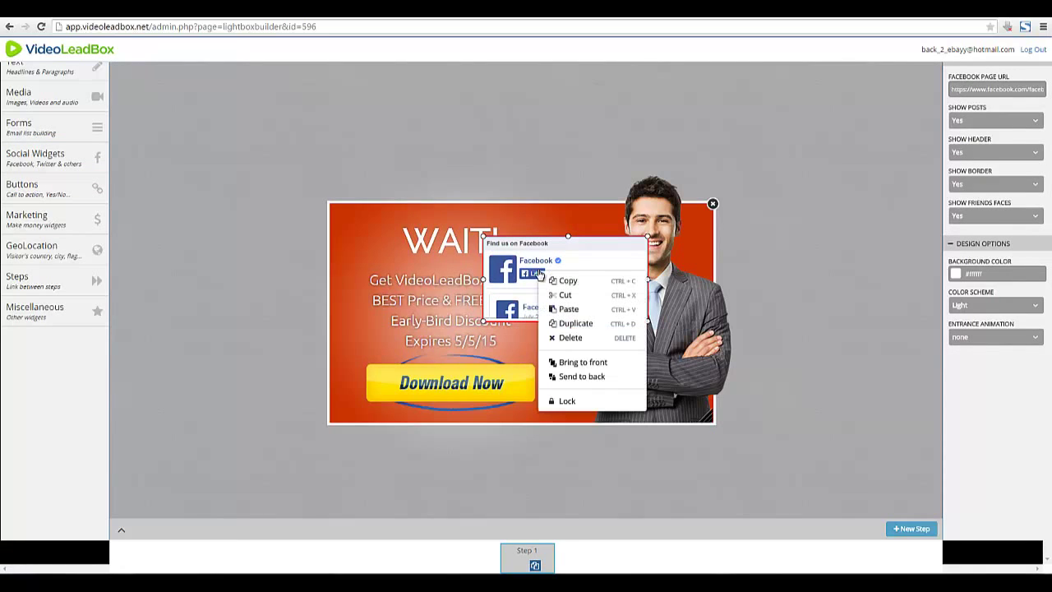
pyautogui.click(582, 339)
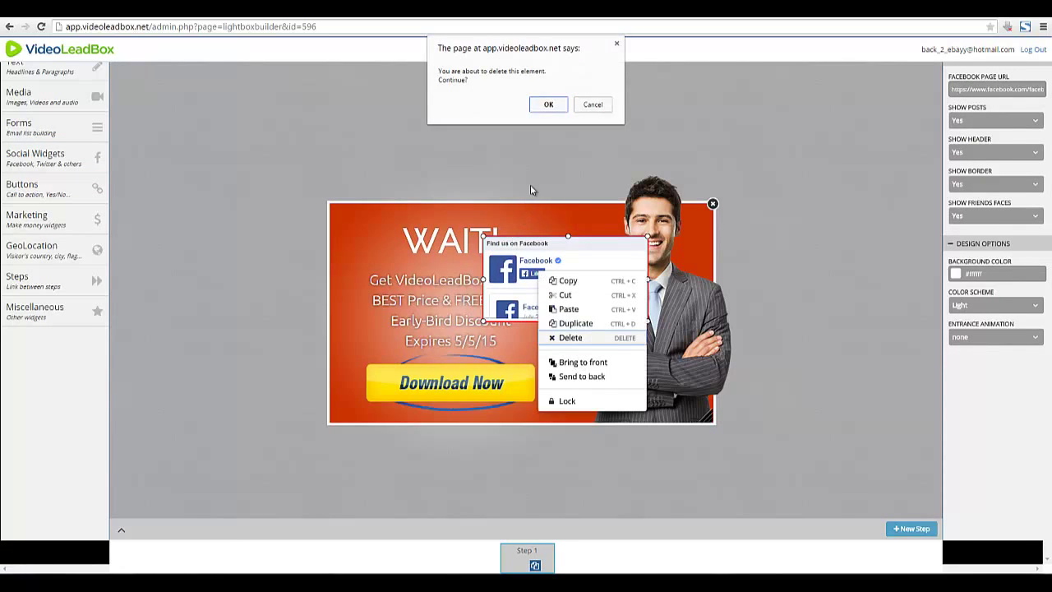
pyautogui.click(546, 107)
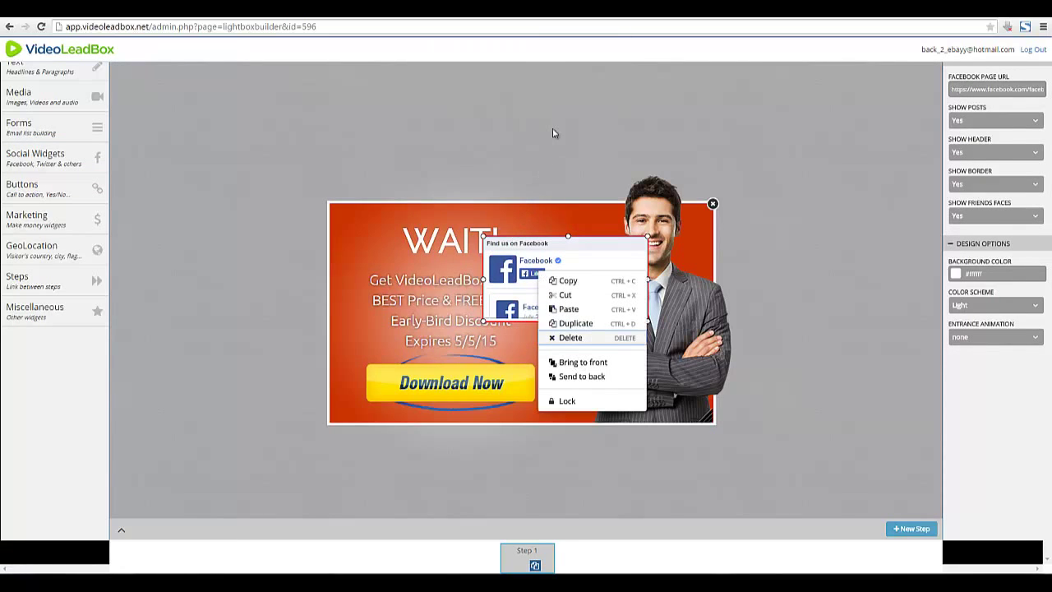
# - Review the components offered in the Social Widgets, Buttons and Marketing categories
pyautogui.click(35, 156)
pyautogui.click(23, 187)
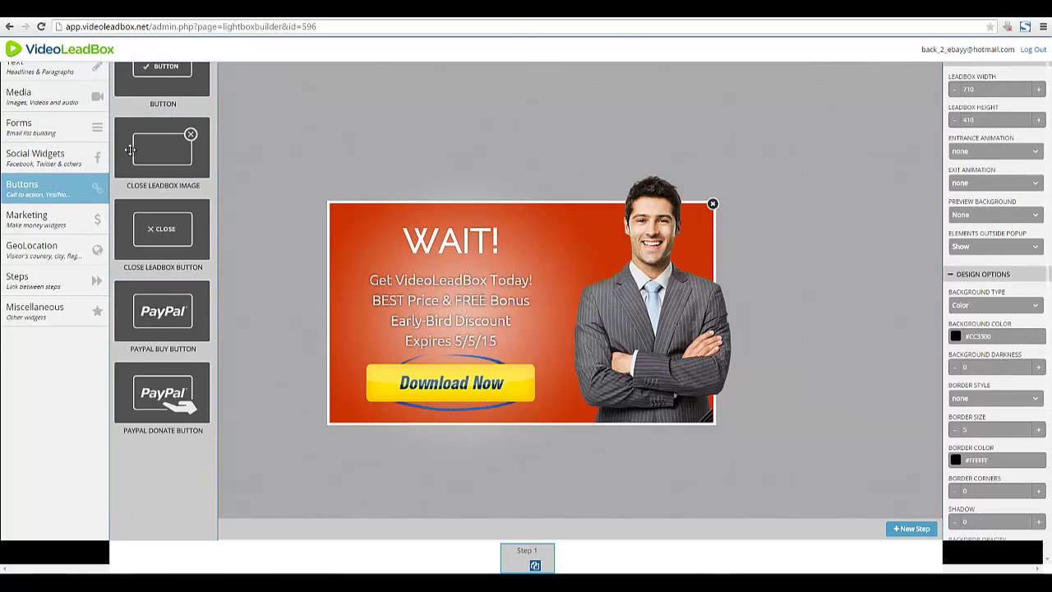
pyautogui.click(45, 231)
pyautogui.click(46, 200)
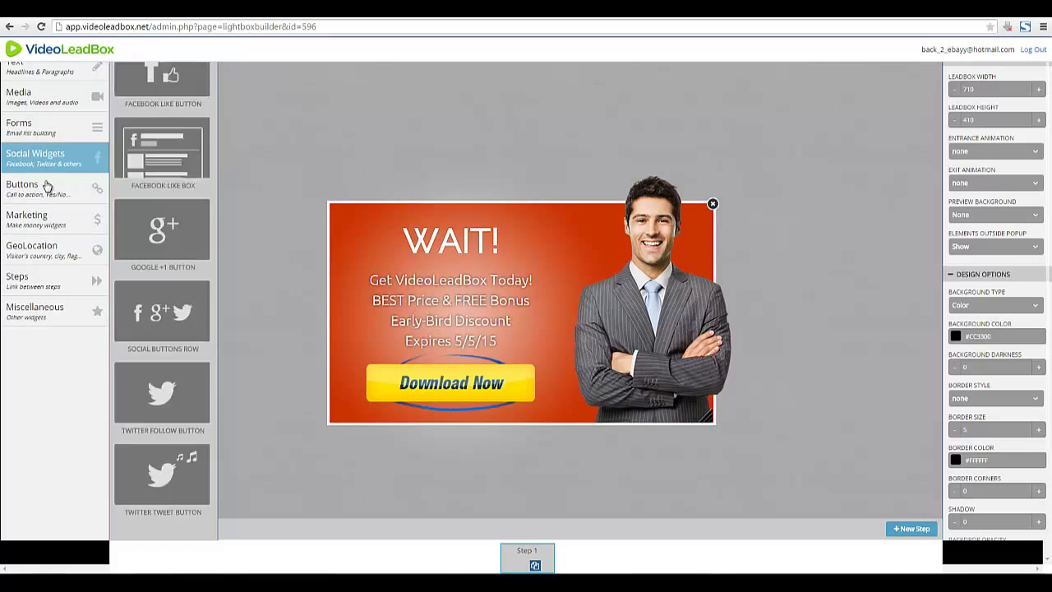
pyautogui.click(45, 189)
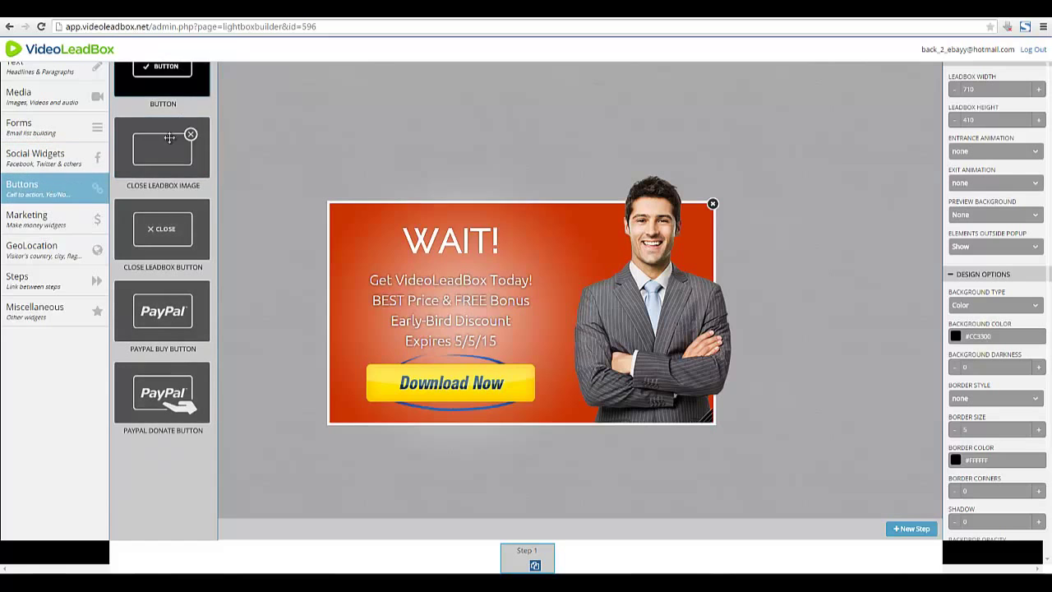
pyautogui.click(58, 218)
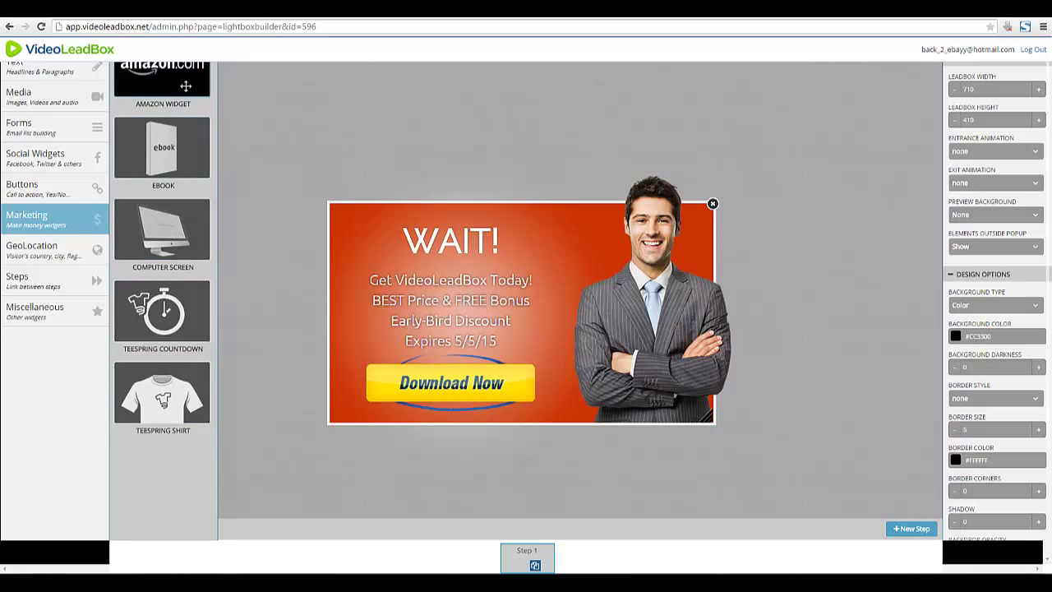
# - Try out a Visitor's Country Flag component beside the "WAIT!" headline, and delete it from the leadbox
pyautogui.click(61, 256)
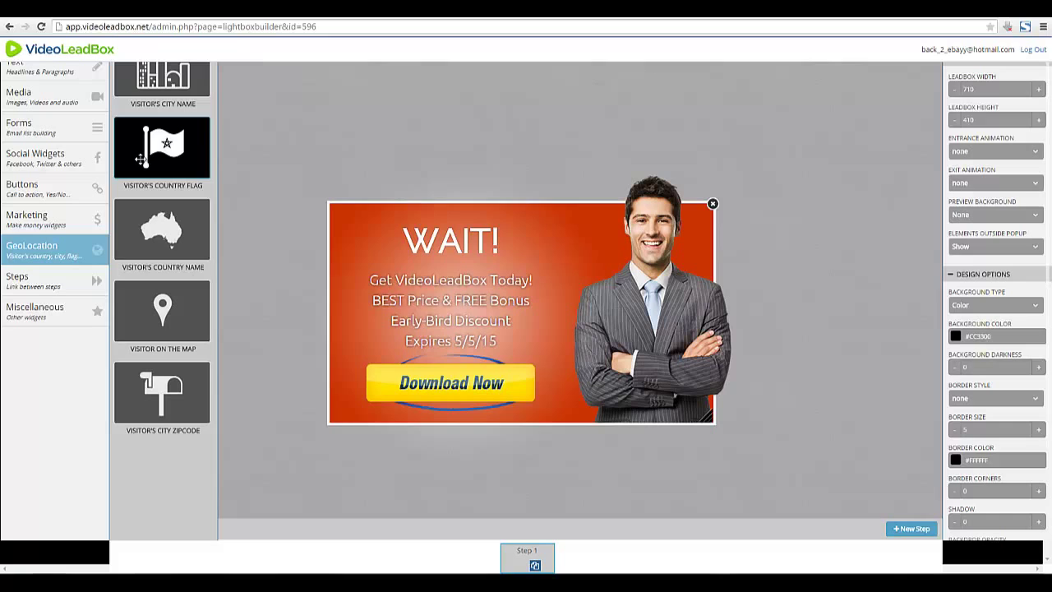
pyautogui.moveTo(142, 159); pyautogui.dragTo(548, 271)
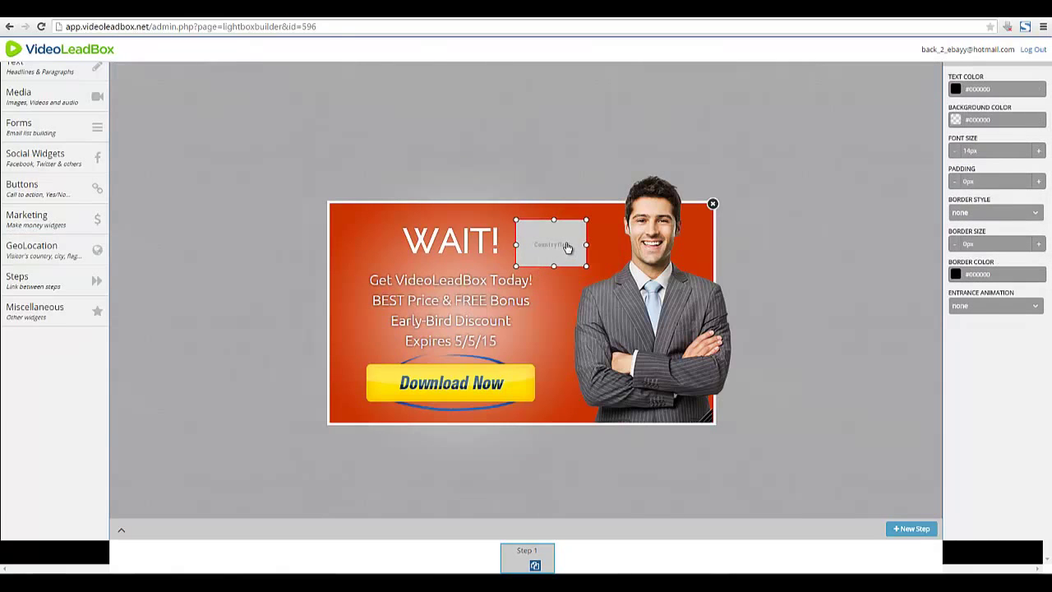
pyautogui.moveTo(568, 248); pyautogui.dragTo(589, 241)
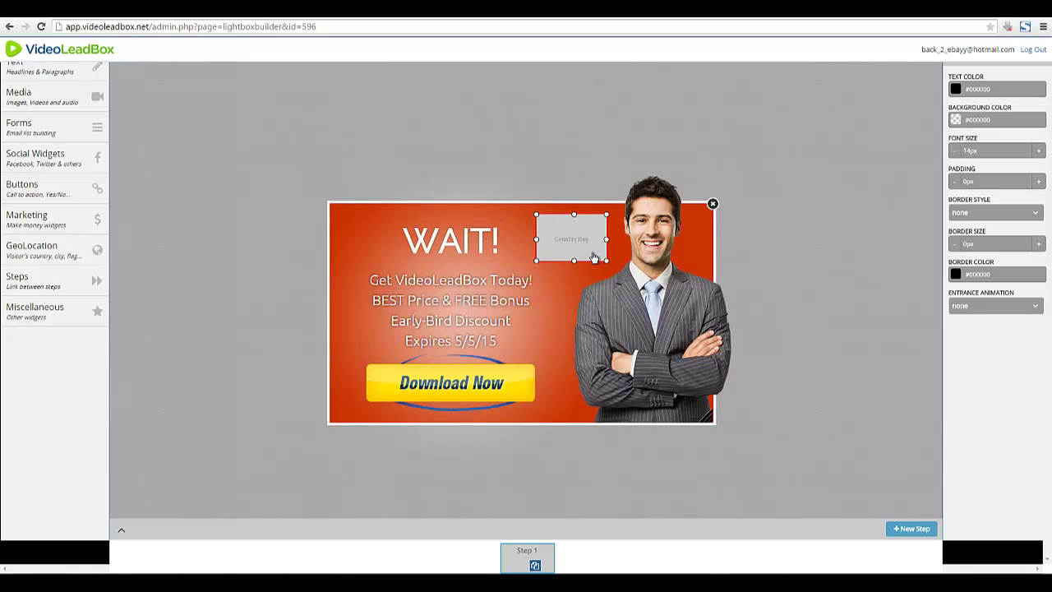
pyautogui.rightClick(565, 238)
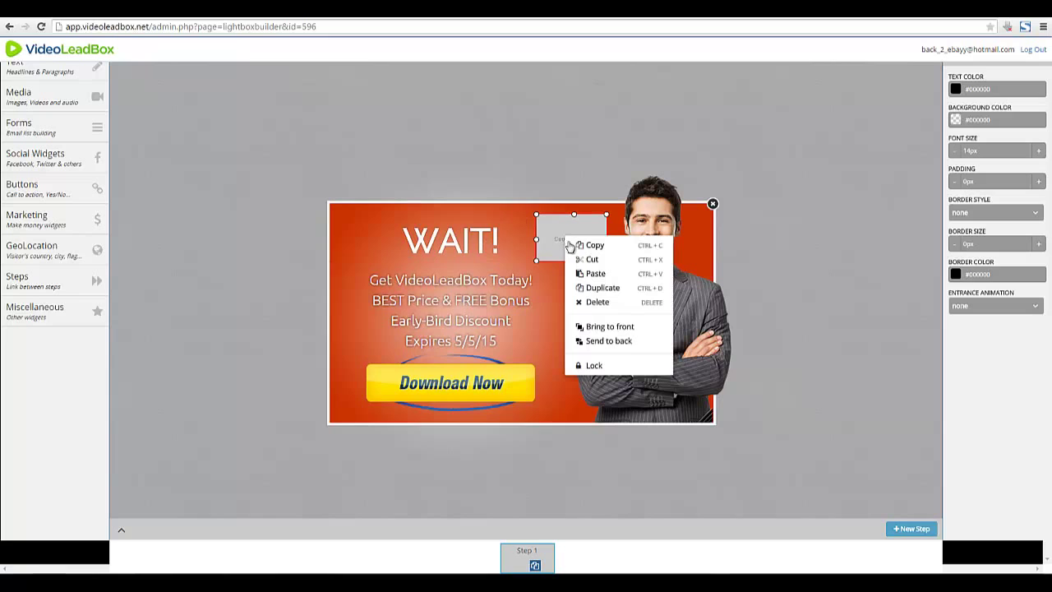
pyautogui.click(588, 304)
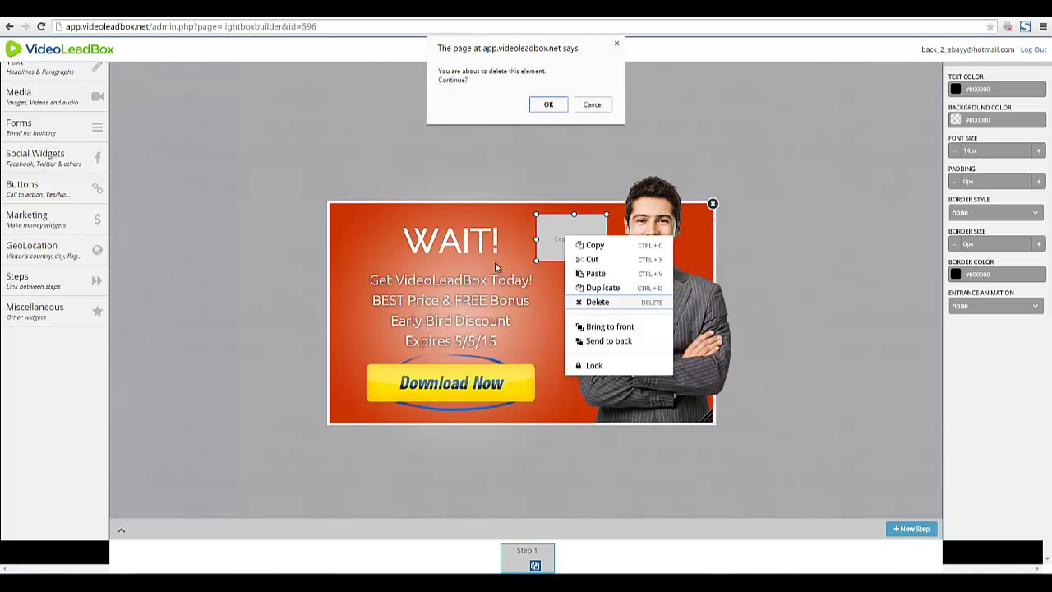
pyautogui.click(549, 104)
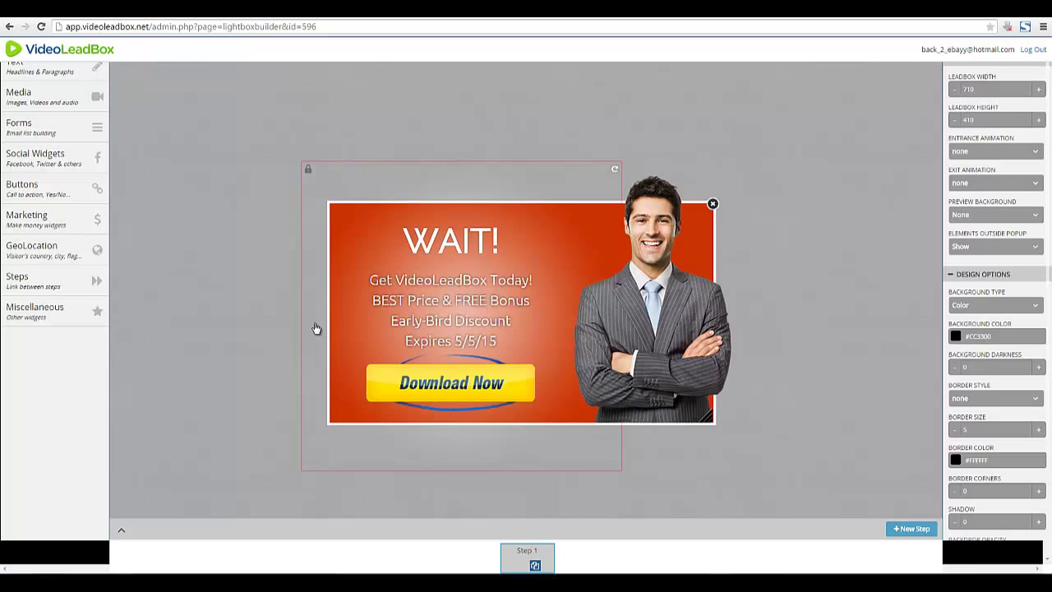
# - Look over the Steps and Miscellaneous components and move the Download Now button slightly lower beneath the paragraph
pyautogui.click(68, 283)
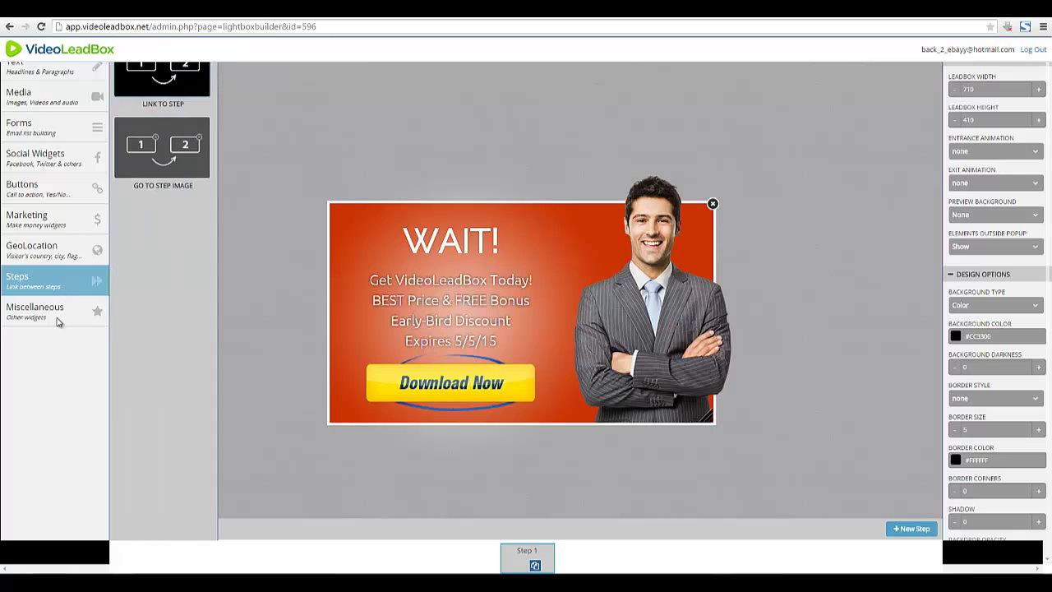
pyautogui.click(57, 328)
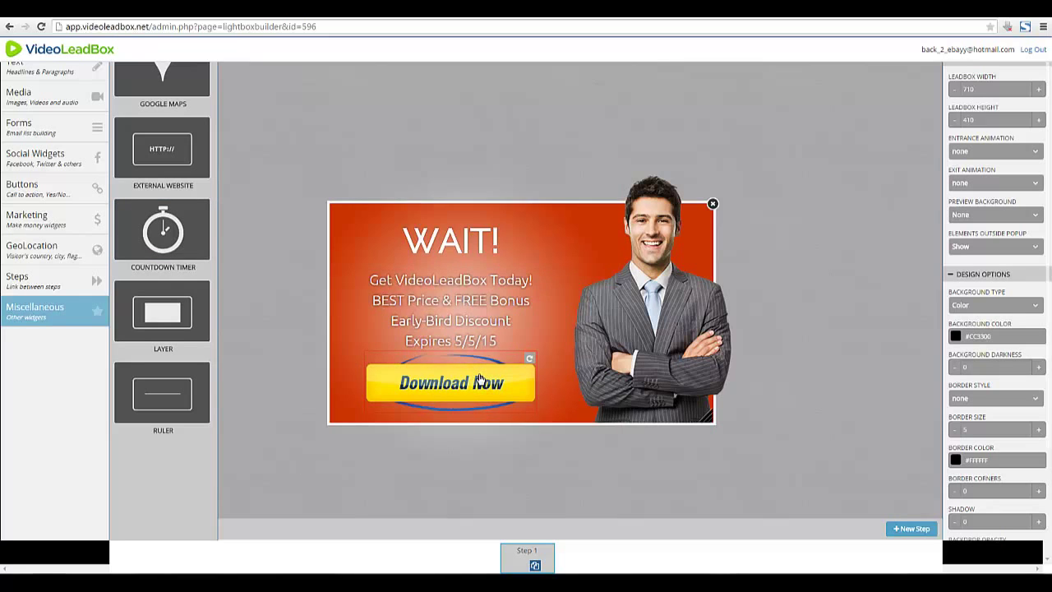
pyautogui.moveTo(481, 379); pyautogui.dragTo(446, 340)
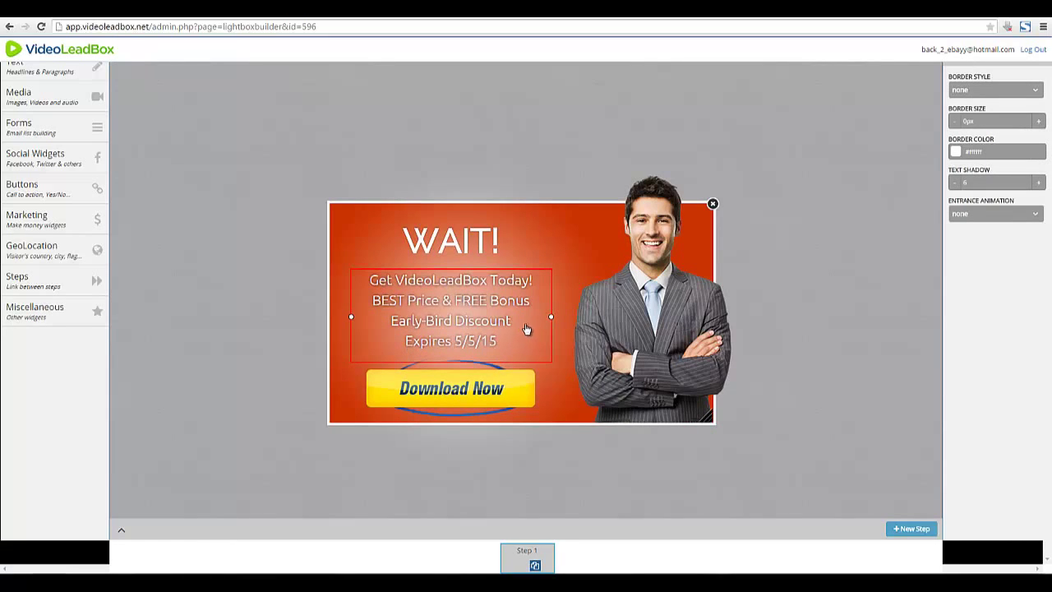
# - Remove the "Expires 5/5/15" line, including its line break, from the end of the paragraph
pyautogui.click(527, 329)
pyautogui.doubleClick(427, 345)
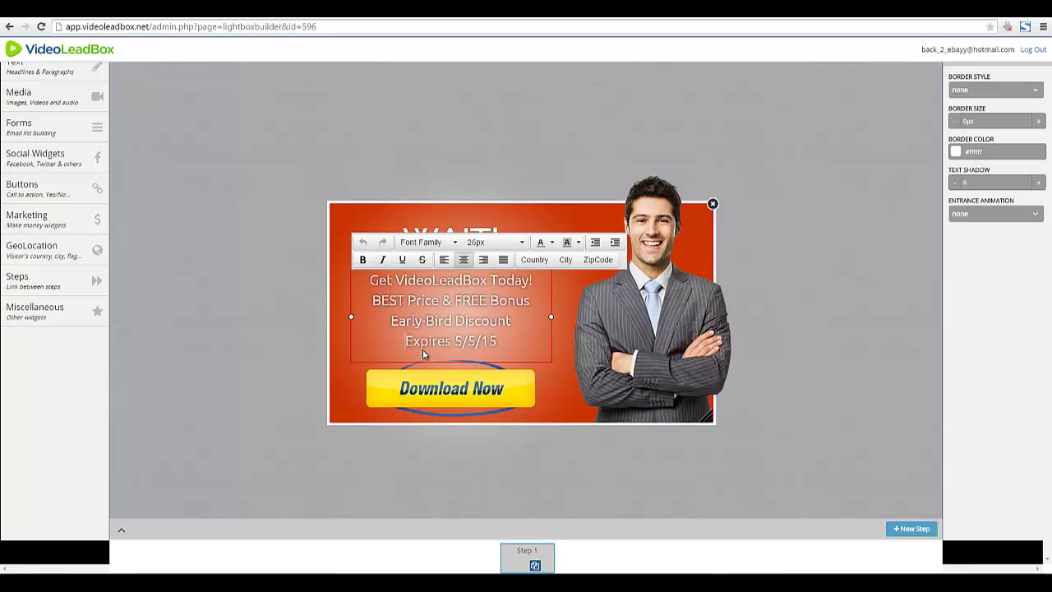
pyautogui.hotkey('shift', 'Home')
pyautogui.press('BackSpace')
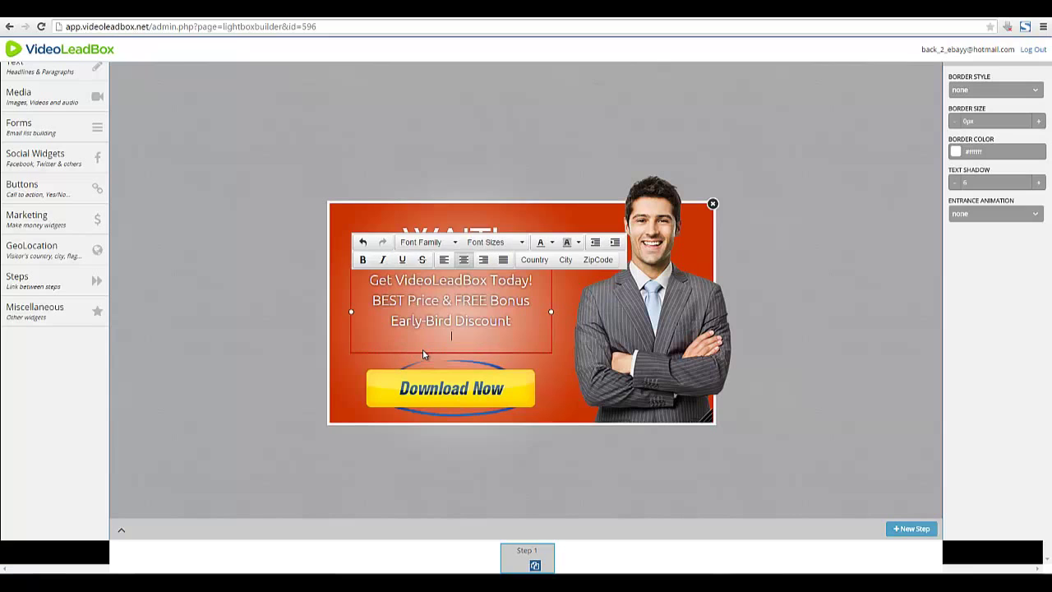
pyautogui.press('BackSpace')
# - Add a Countdown Timer to the leadbox and place it between the paragraph and the Download Now button
pyautogui.click(37, 251)
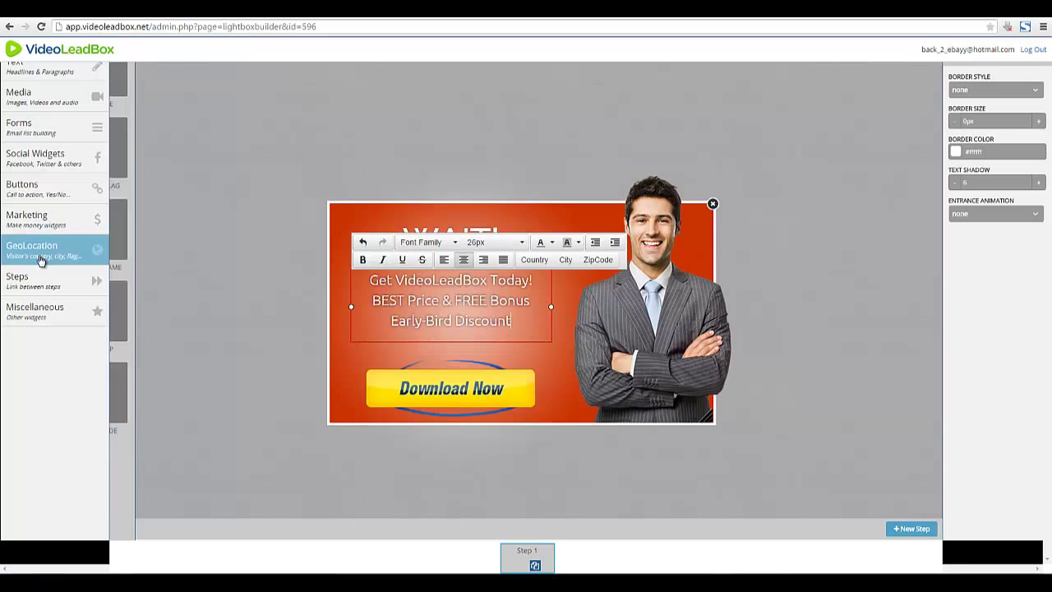
pyautogui.click(43, 290)
pyautogui.click(46, 313)
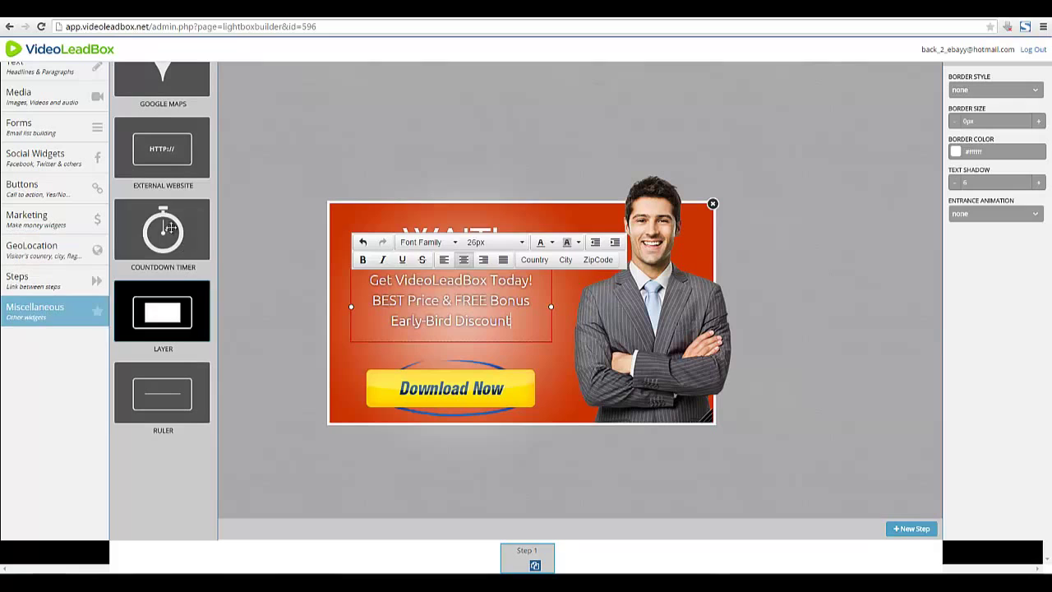
pyautogui.moveTo(167, 226); pyautogui.dragTo(458, 361)
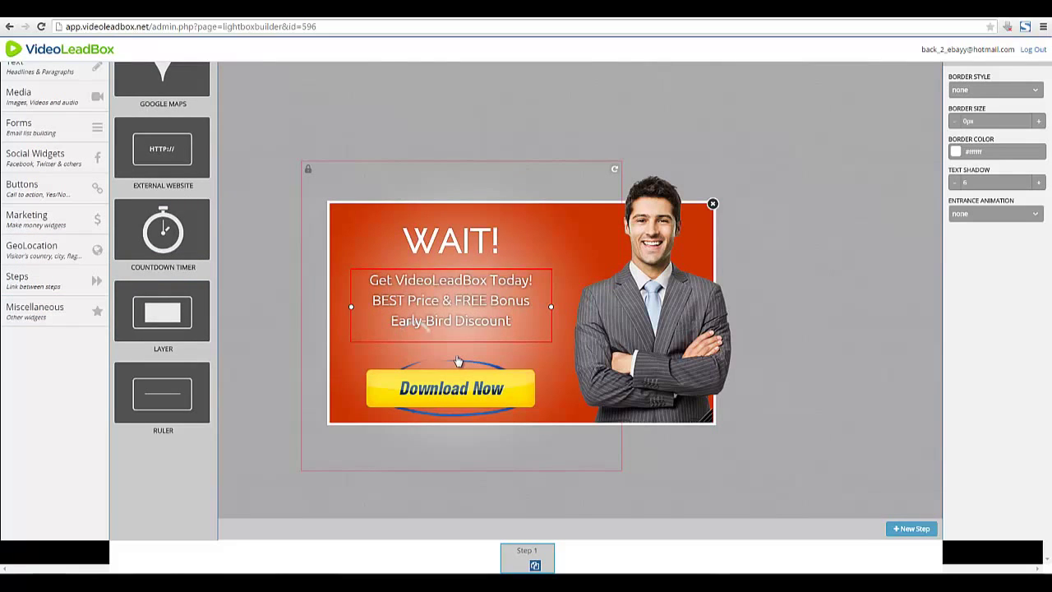
pyautogui.moveTo(458, 346); pyautogui.dragTo(444, 327)
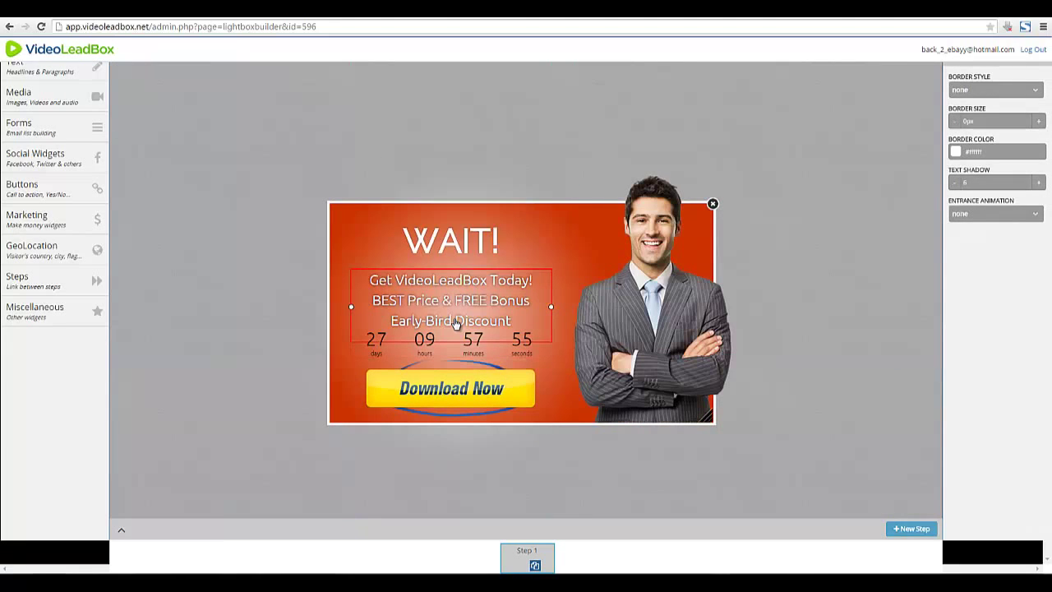
# - Extend the paragraph's last line to read "Early-Bird Discount Expires In:"
pyautogui.click(457, 324)
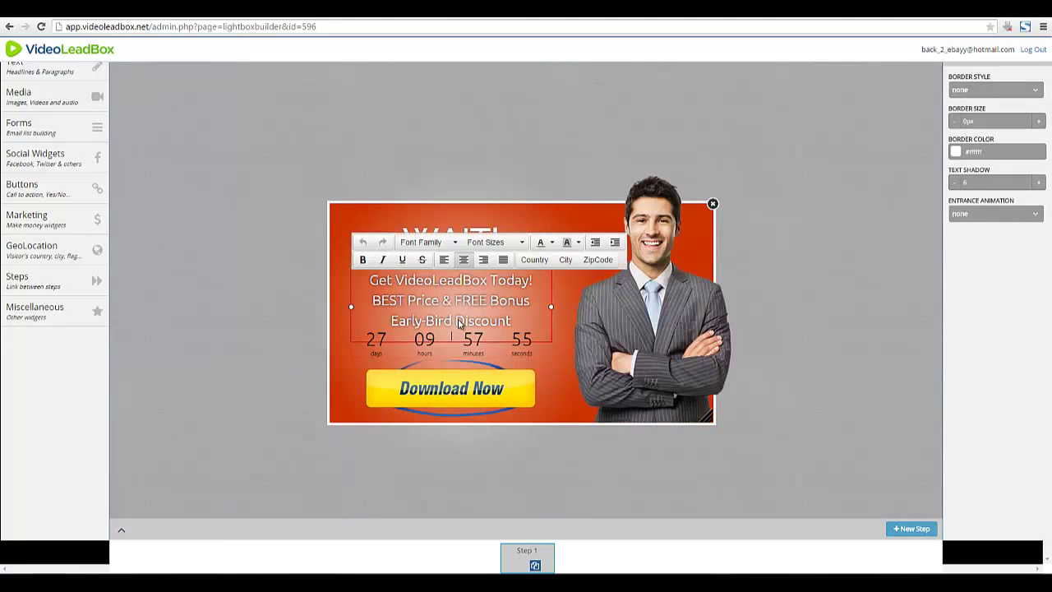
pyautogui.click(510, 321)
pyautogui.write('Ex')
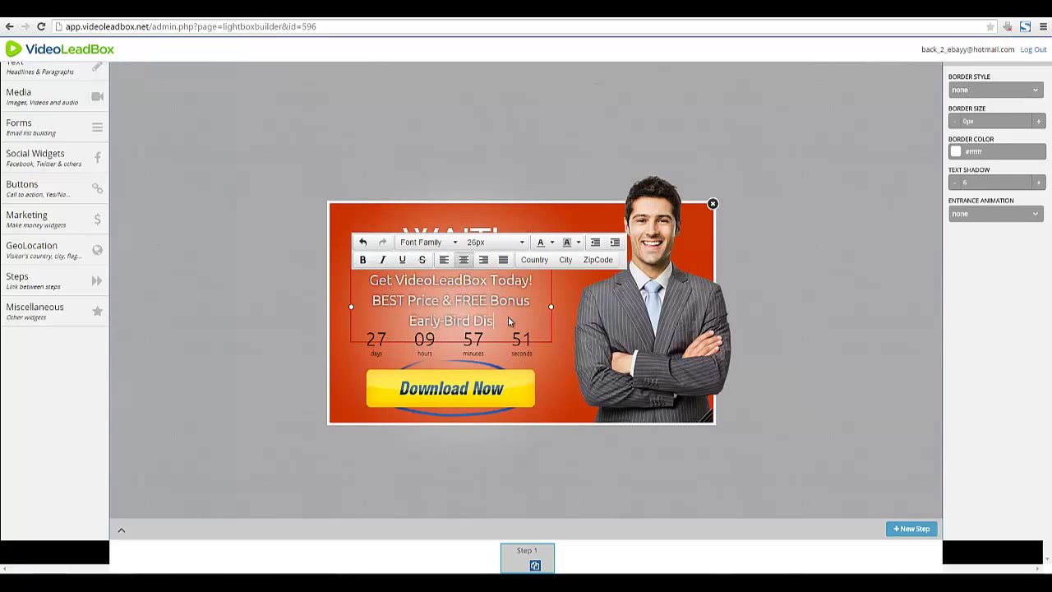
pyautogui.write('pires In:')
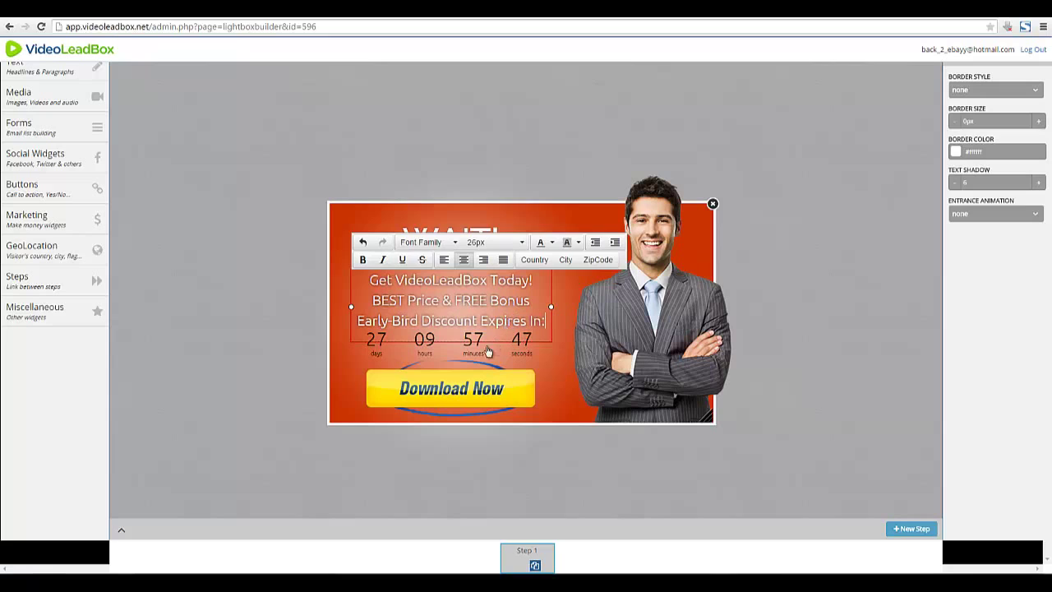
# - Shrink the Download Now button slightly and position it lower, and enlarge the countdown timer to fill the space above it
pyautogui.click(377, 351)
pyautogui.click(376, 355)
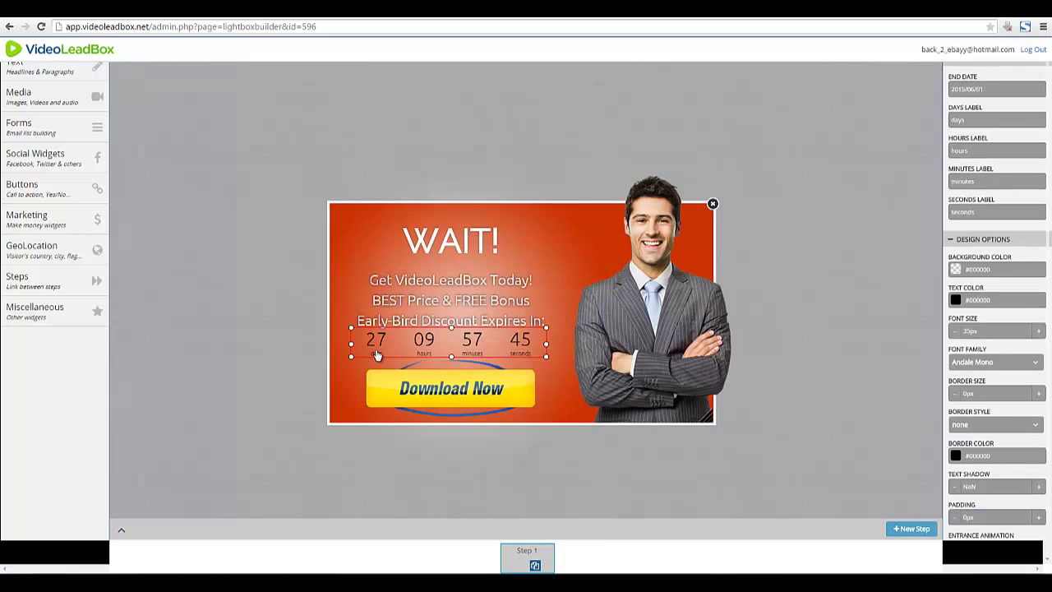
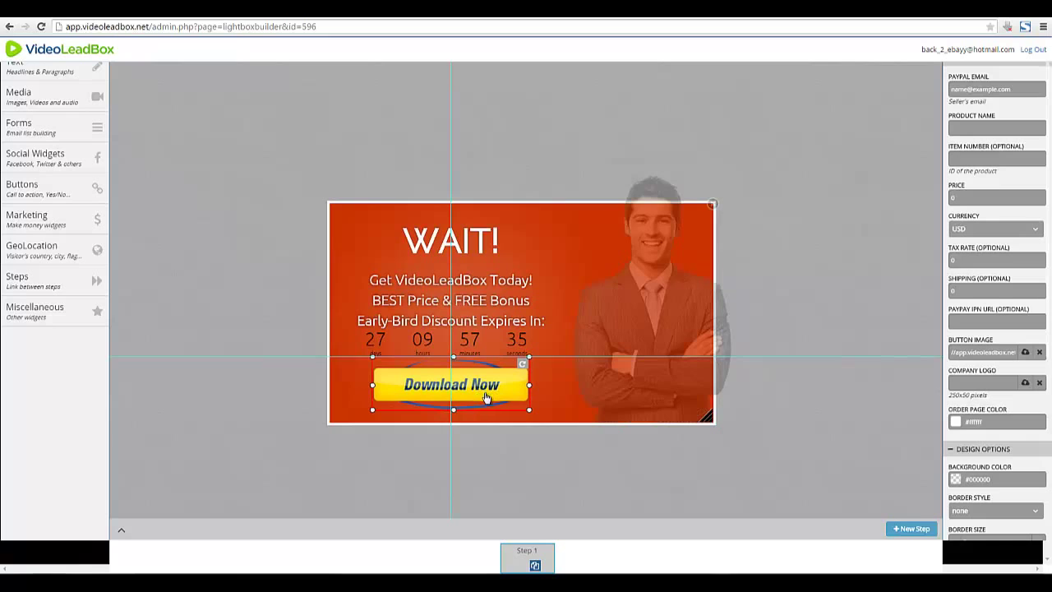
pyautogui.moveTo(486, 398); pyautogui.dragTo(486, 405)
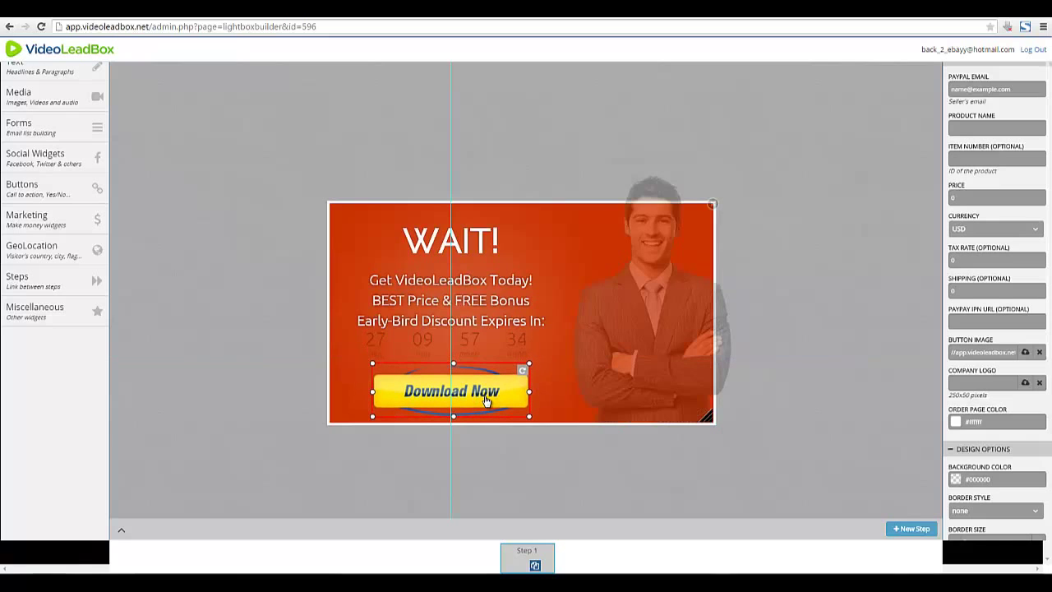
pyautogui.click(506, 344)
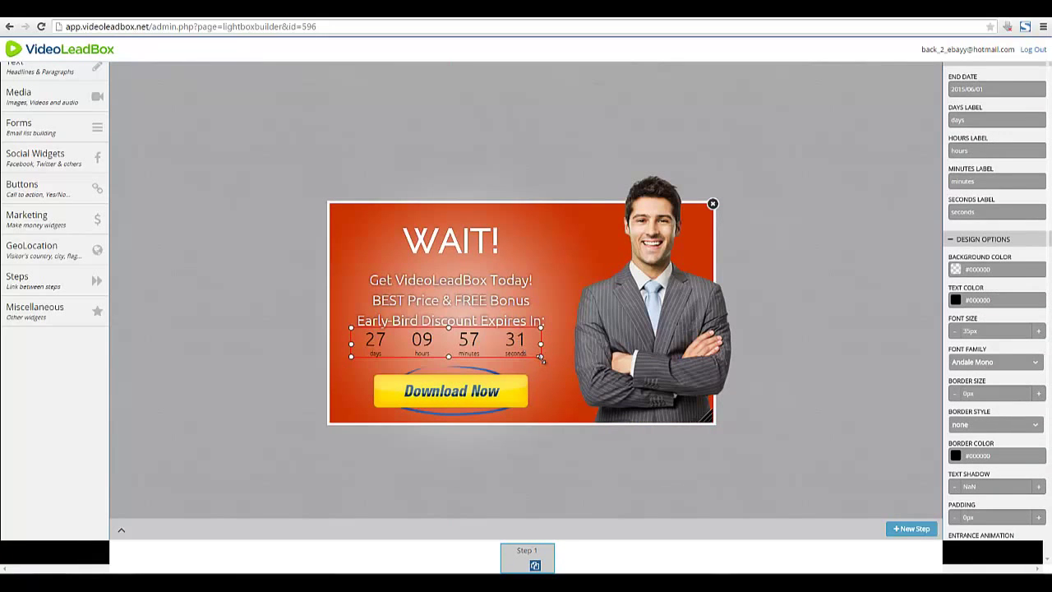
pyautogui.moveTo(542, 359); pyautogui.dragTo(548, 364)
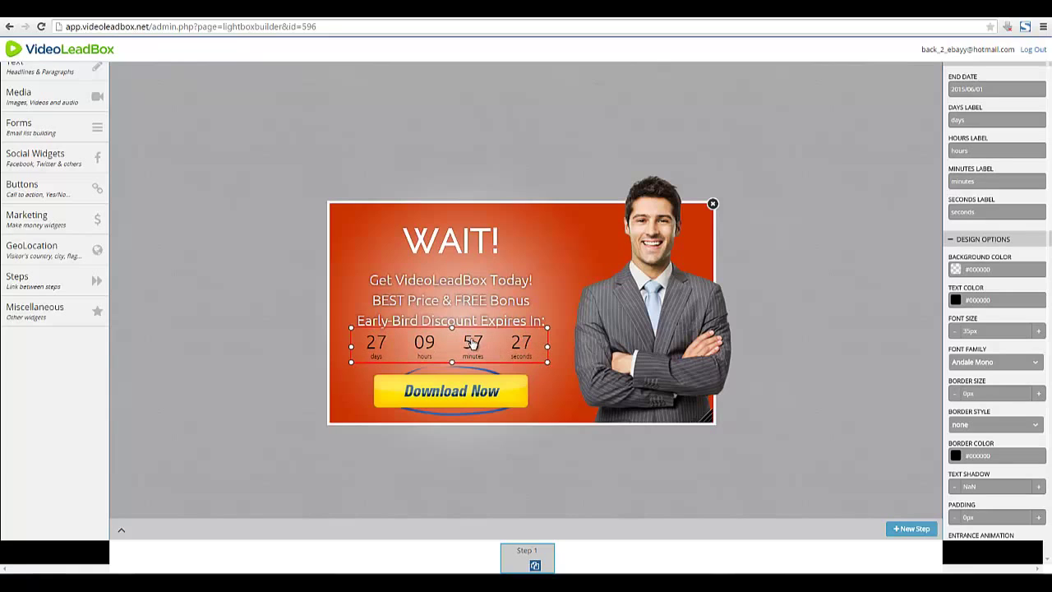
# - Set the countdown timer's end date to May 5, 2015 at 00:00
pyautogui.moveTo(473, 344); pyautogui.dragTo(472, 344)
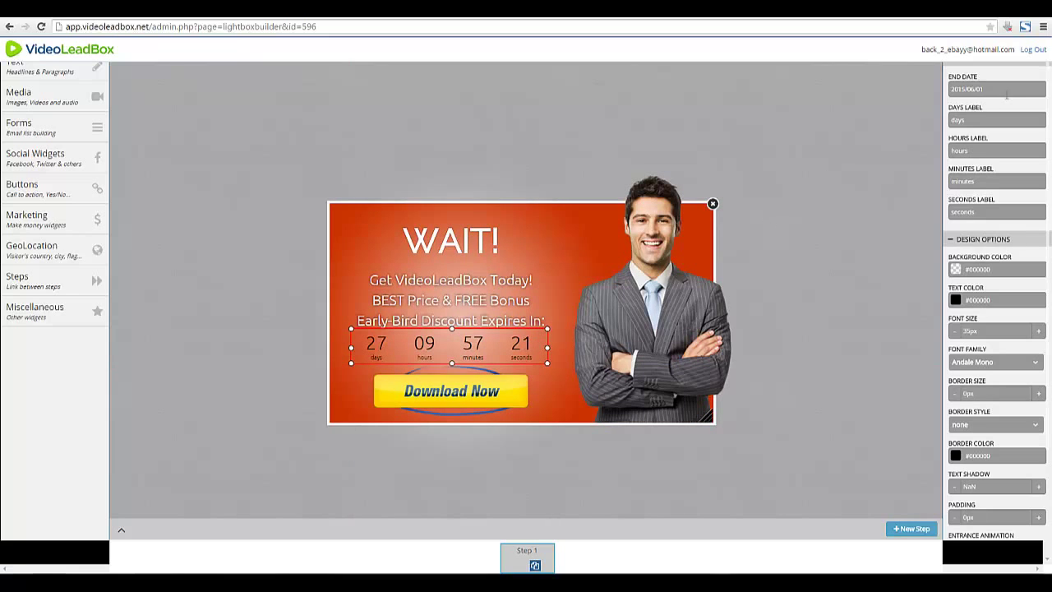
pyautogui.click(1000, 91)
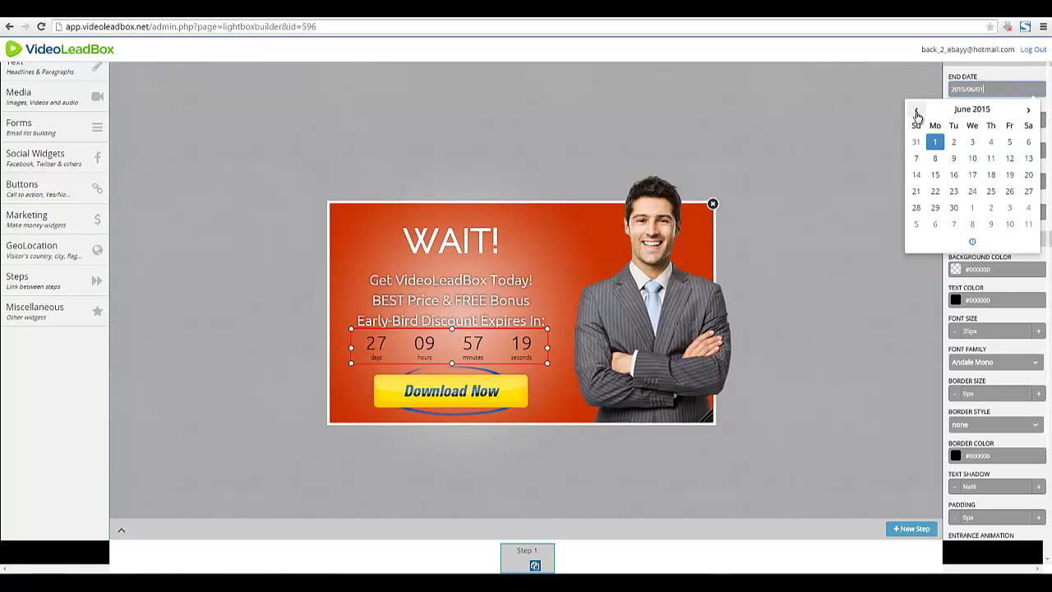
pyautogui.click(918, 112)
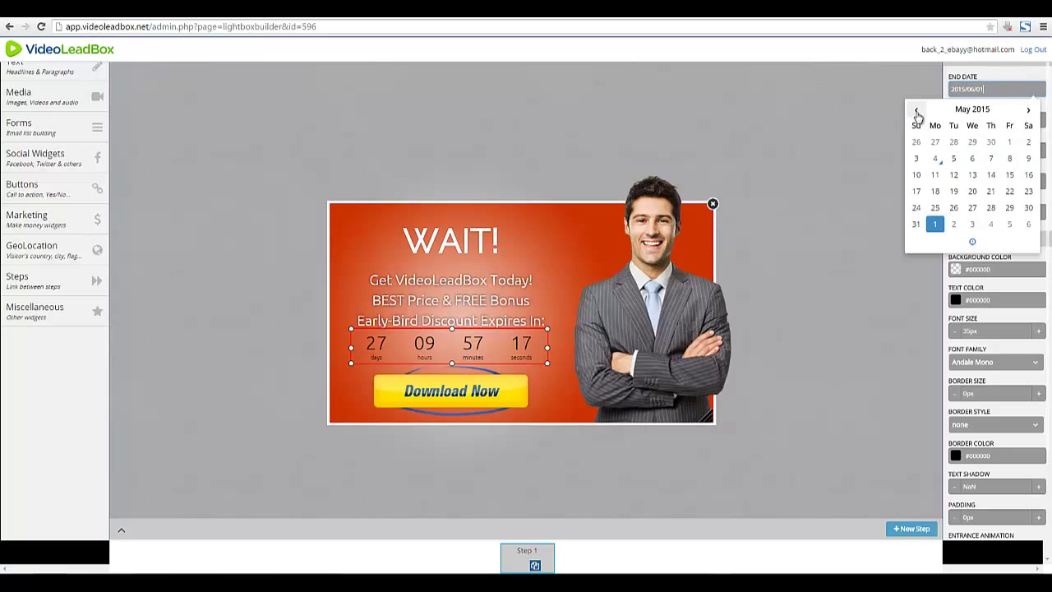
pyautogui.click(955, 160)
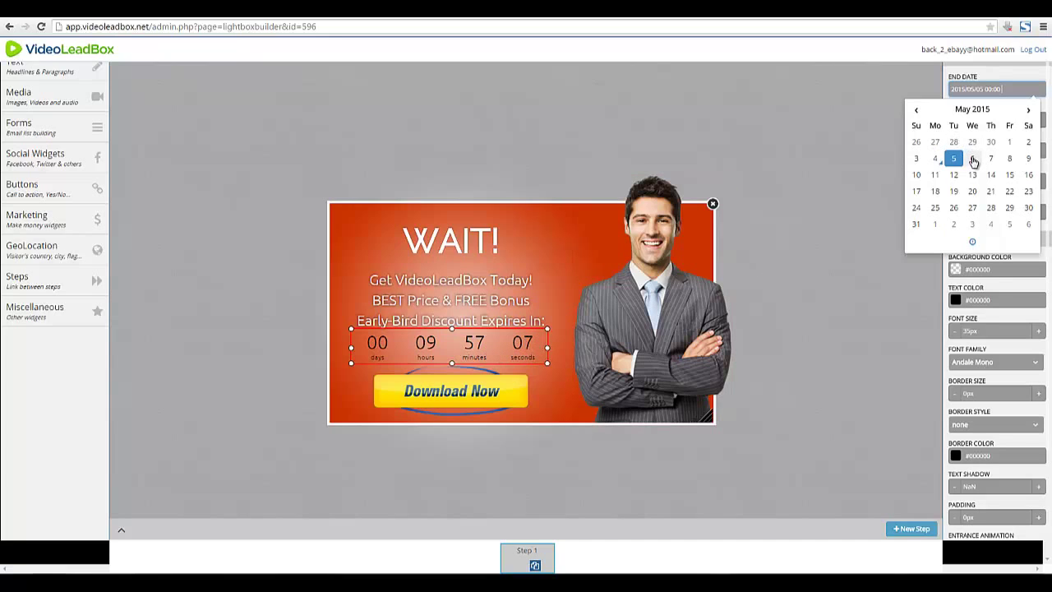
pyautogui.click(851, 266)
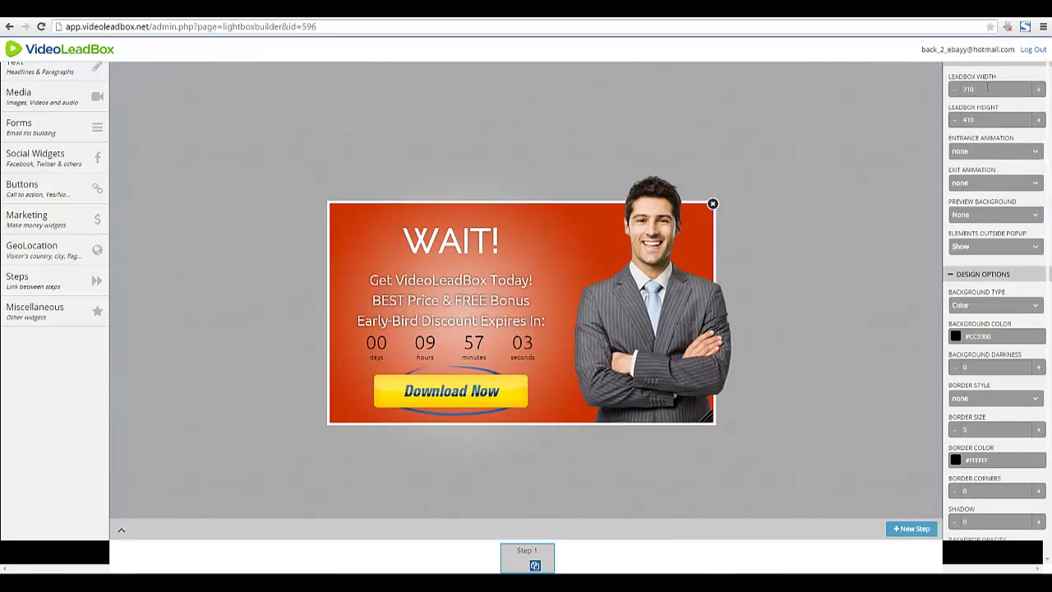
# - Set the countdown timer's font family to Arial
pyautogui.click(527, 346)
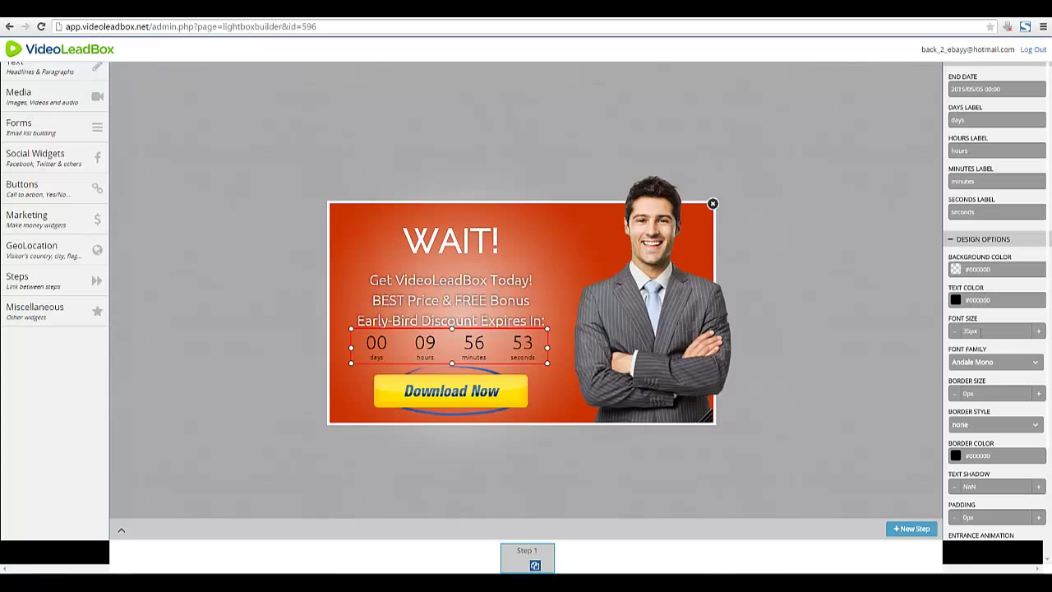
pyautogui.click(992, 370)
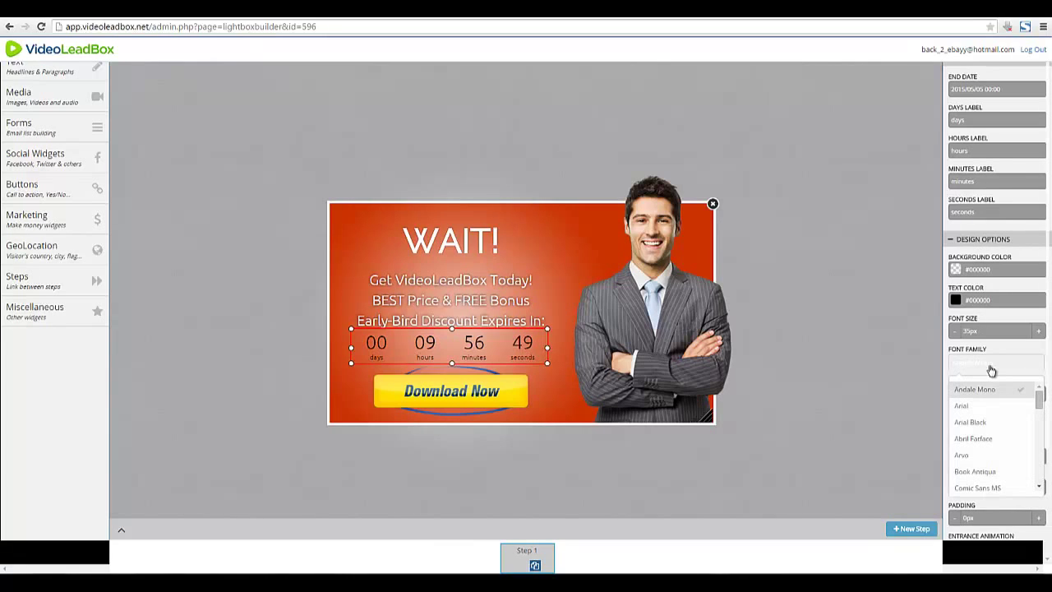
pyautogui.click(972, 409)
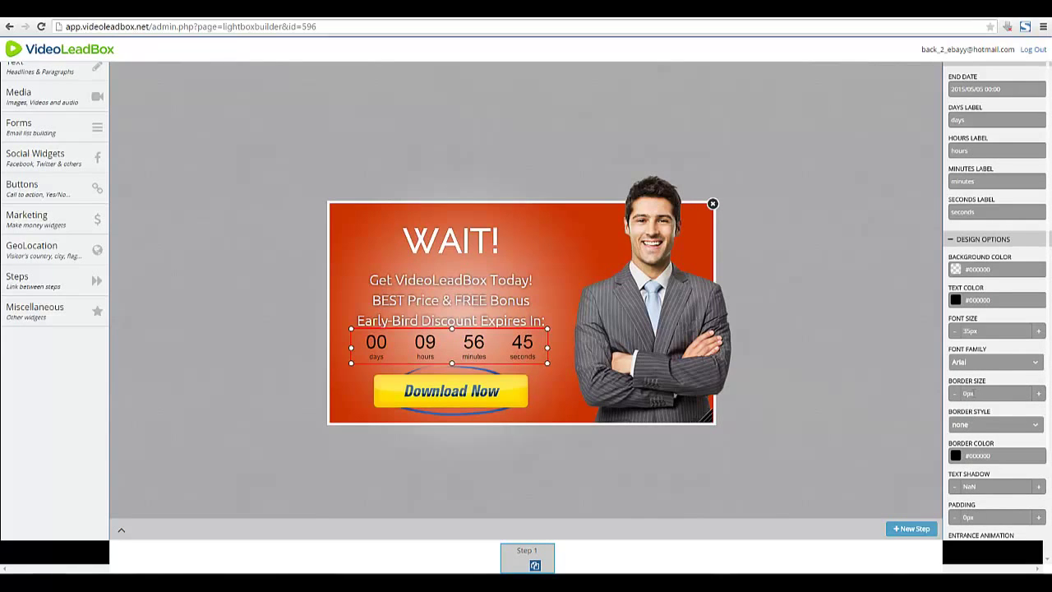
# - Check the paragraph's font settings and set the countdown timer's font family to Tahoma
pyautogui.click(978, 368)
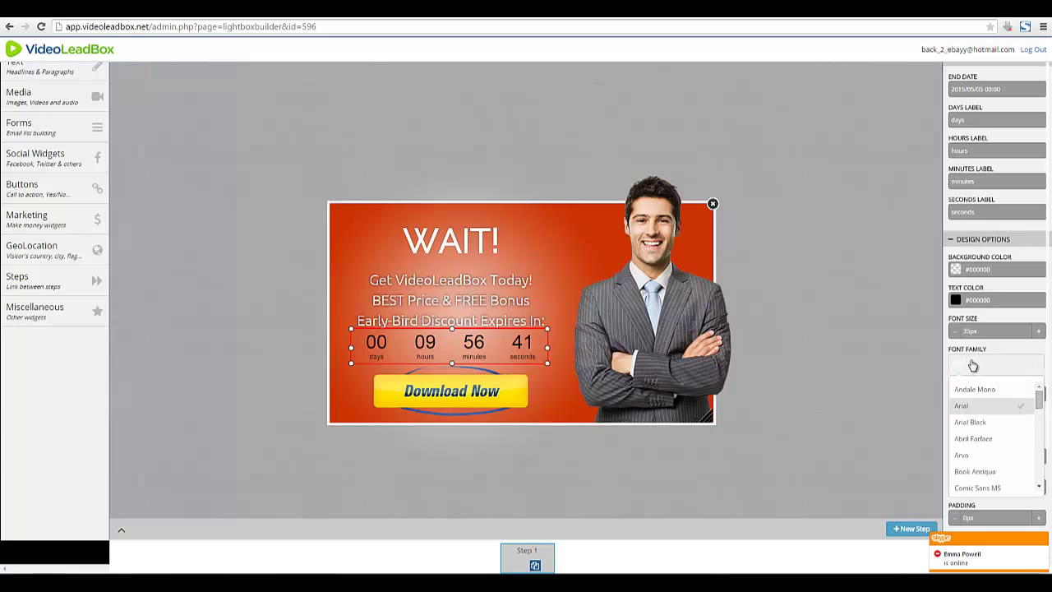
pyautogui.click(972, 365)
pyautogui.click(973, 365)
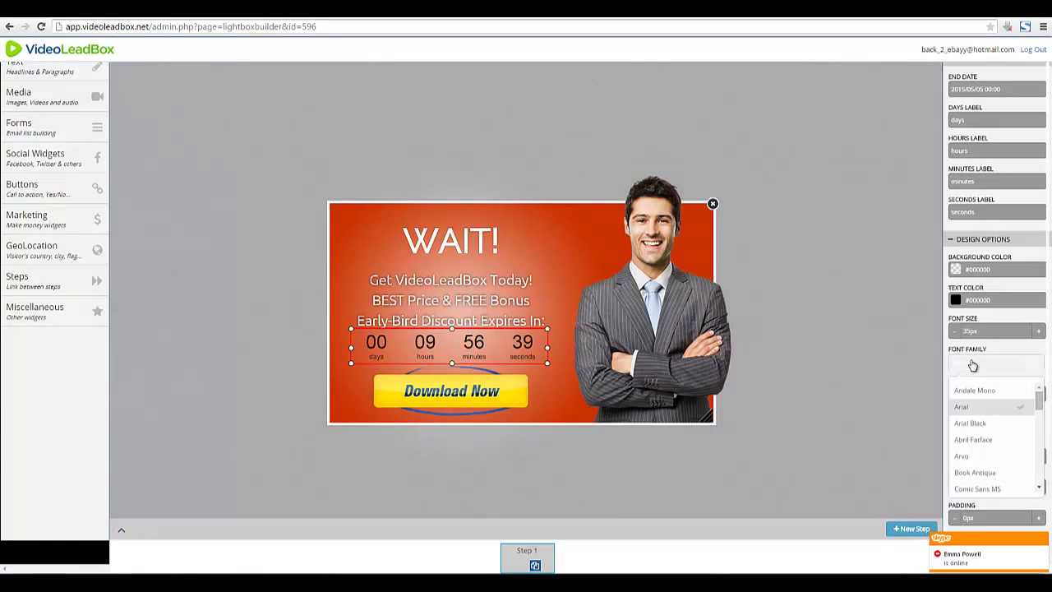
pyautogui.moveTo(1038, 402); pyautogui.dragTo(1040, 410)
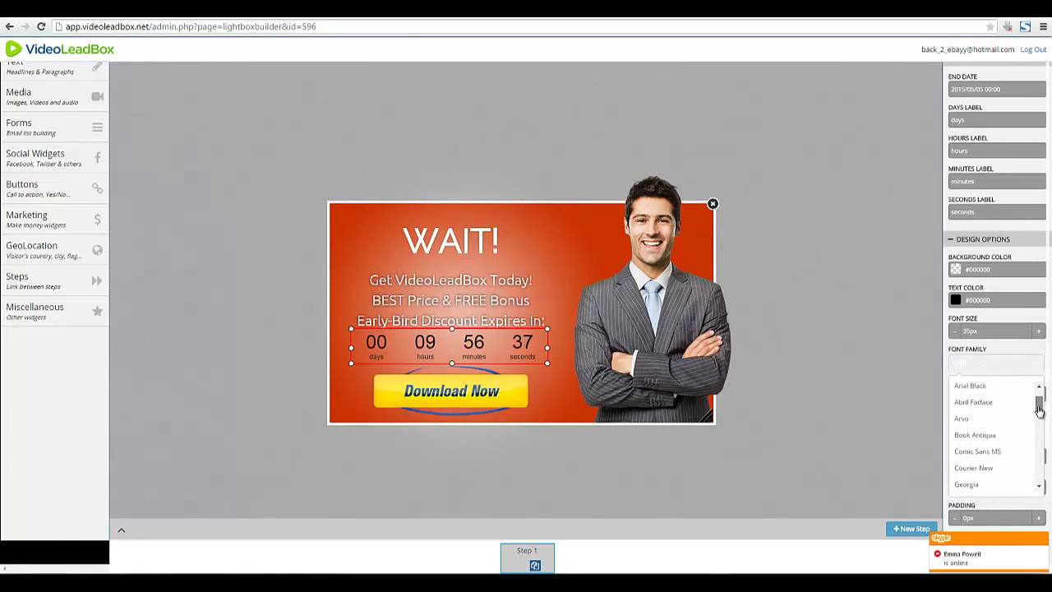
pyautogui.click(462, 297)
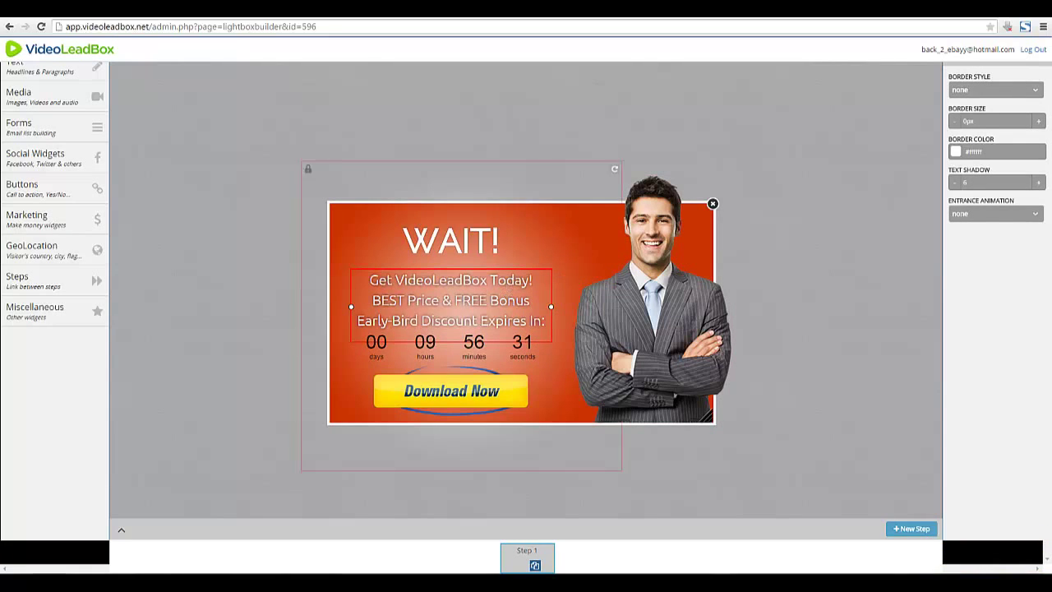
pyautogui.click(516, 355)
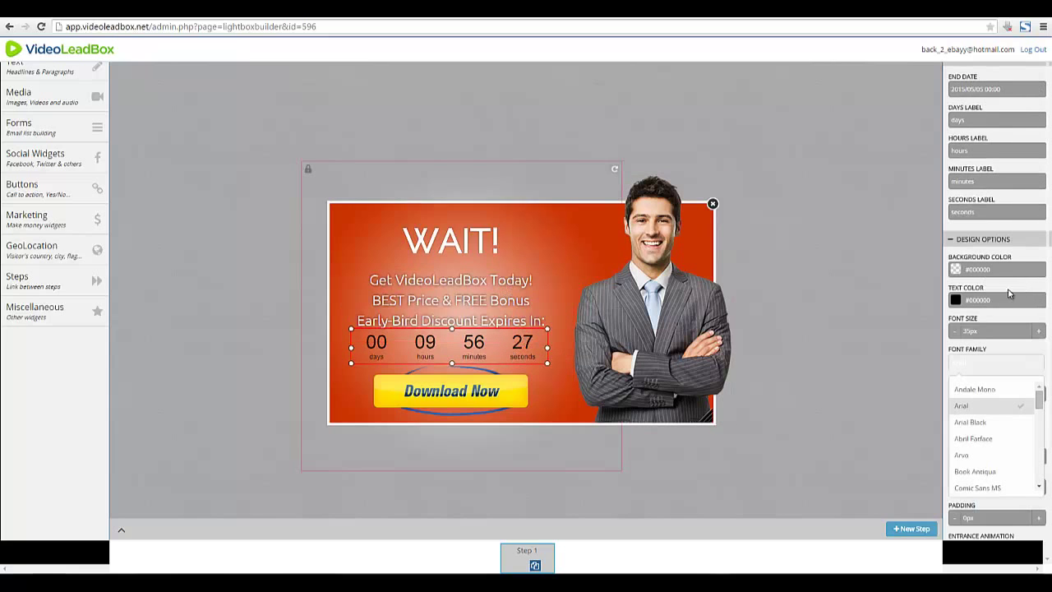
pyautogui.click(991, 366)
pyautogui.click(992, 366)
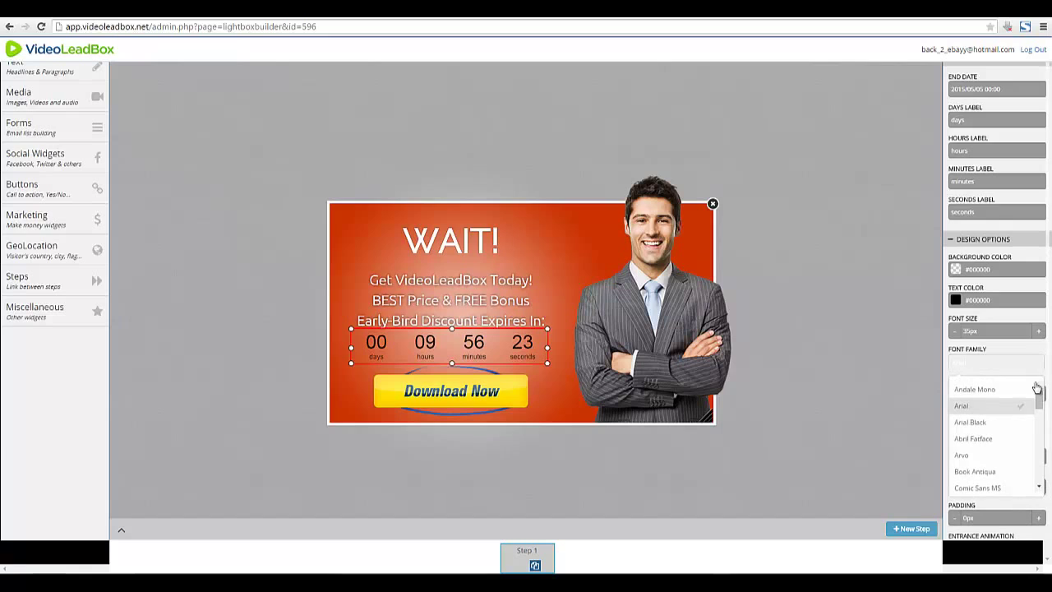
pyautogui.scroll(-3, 1040, 438)
pyautogui.scroll(-3, 1040, 439)
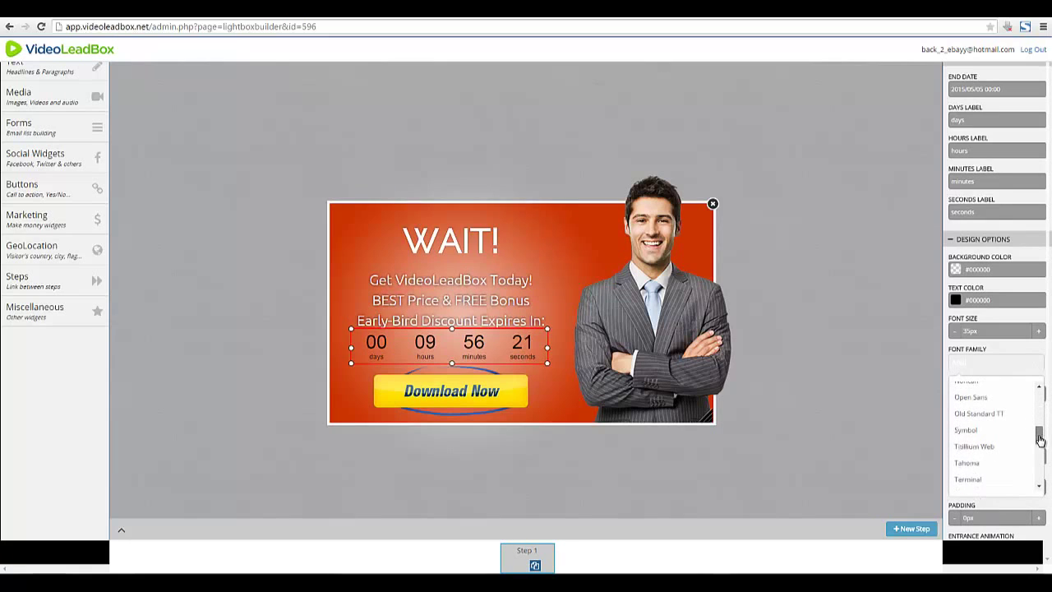
pyautogui.click(969, 445)
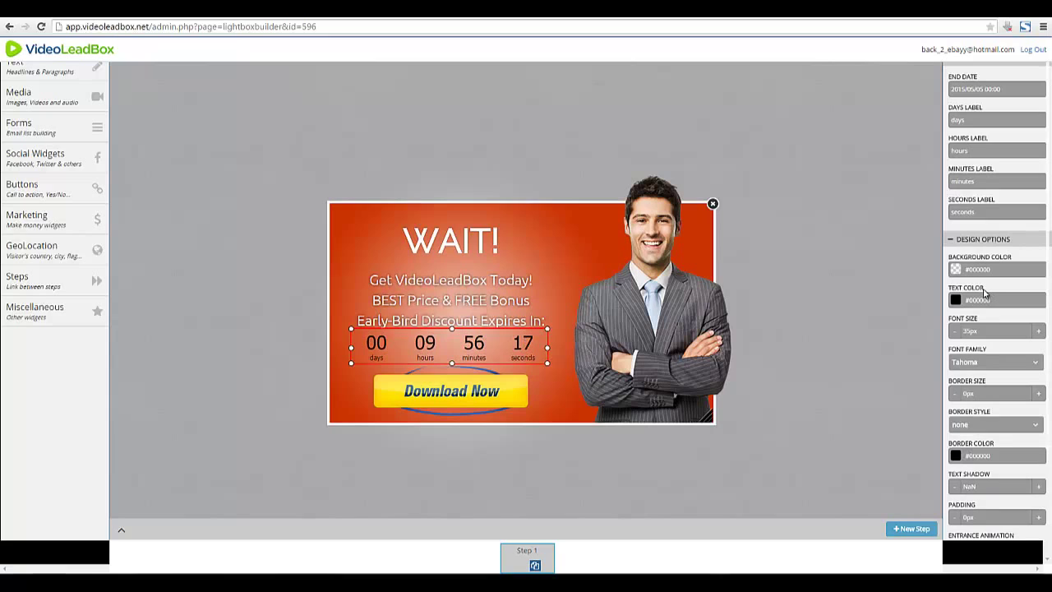
# - Set the countdown timer's text color to white (#ffffff) and review its remaining design options
pyautogui.click(956, 299)
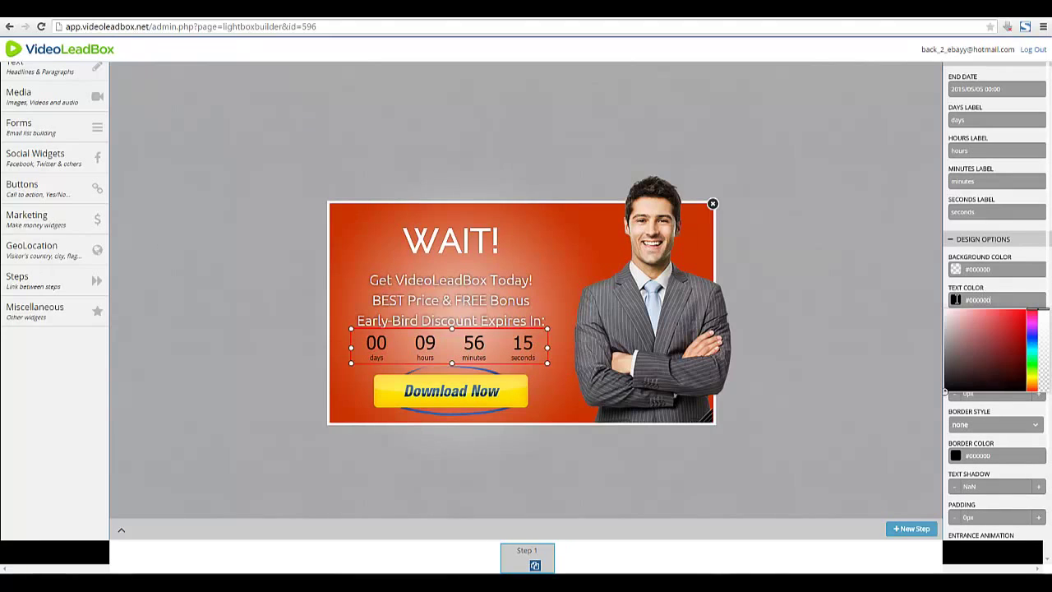
pyautogui.moveTo(954, 328); pyautogui.dragTo(930, 303)
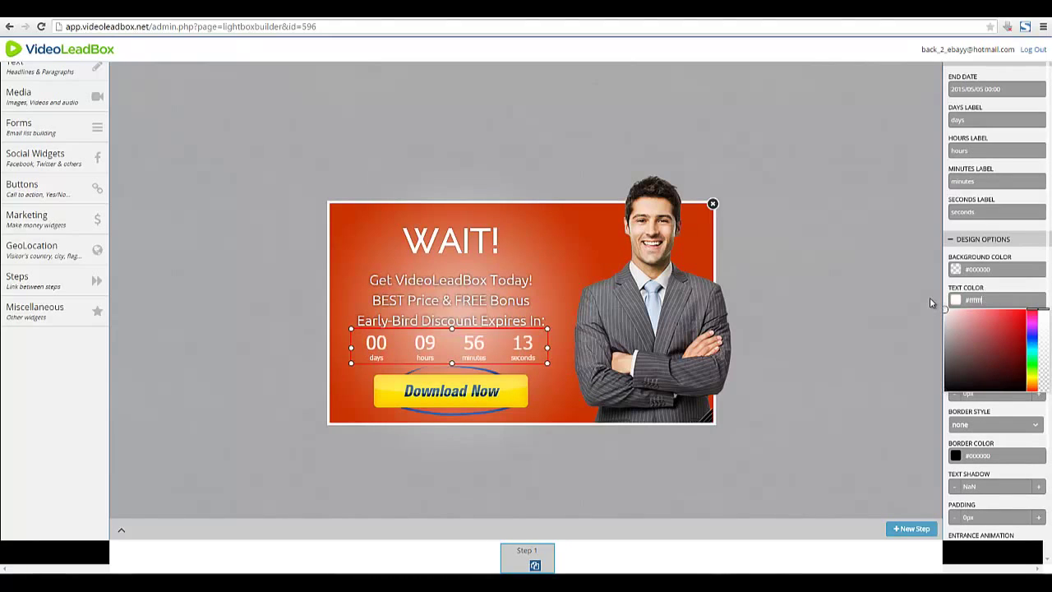
pyautogui.click(884, 324)
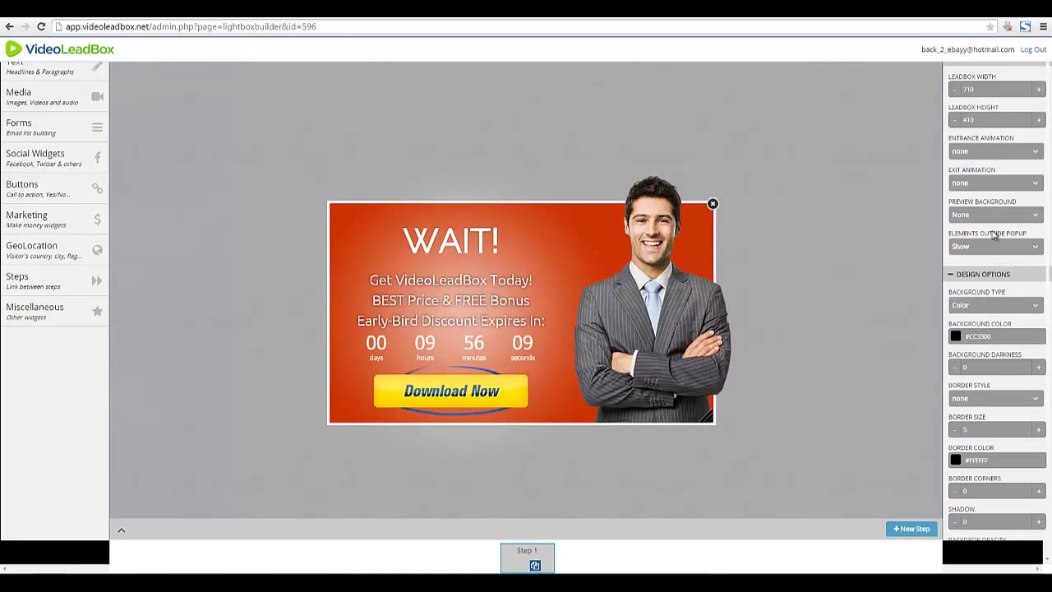
pyautogui.click(527, 345)
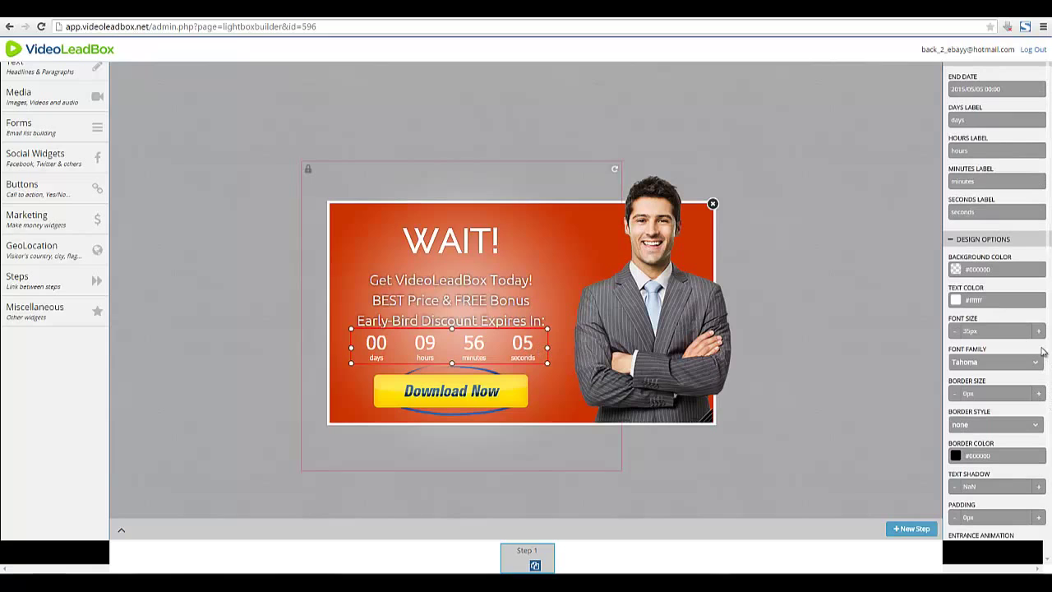
pyautogui.scroll(-2, 1018, 370)
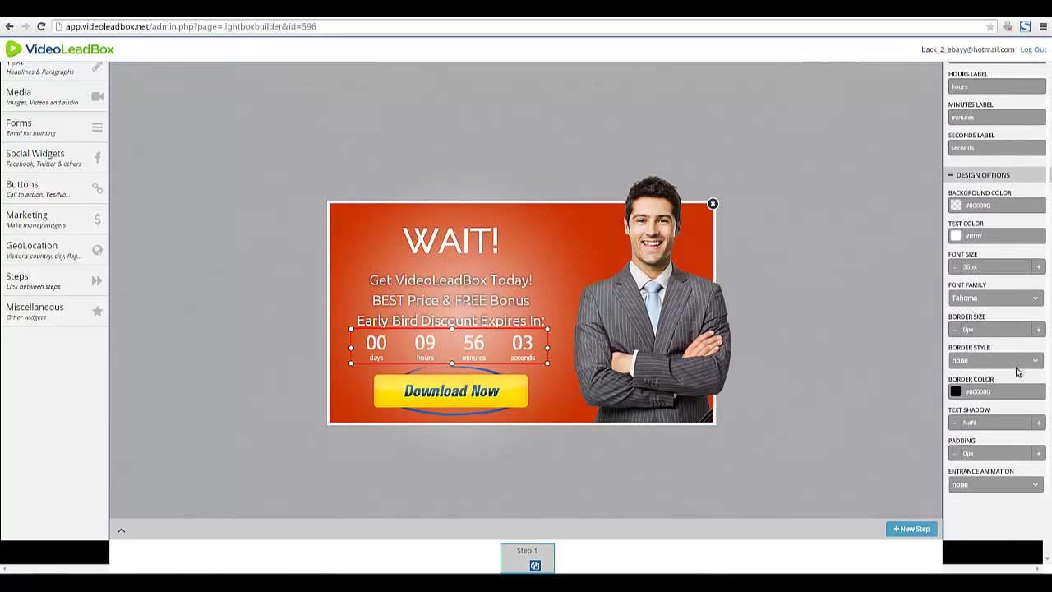
pyautogui.scroll(2, 1018, 374)
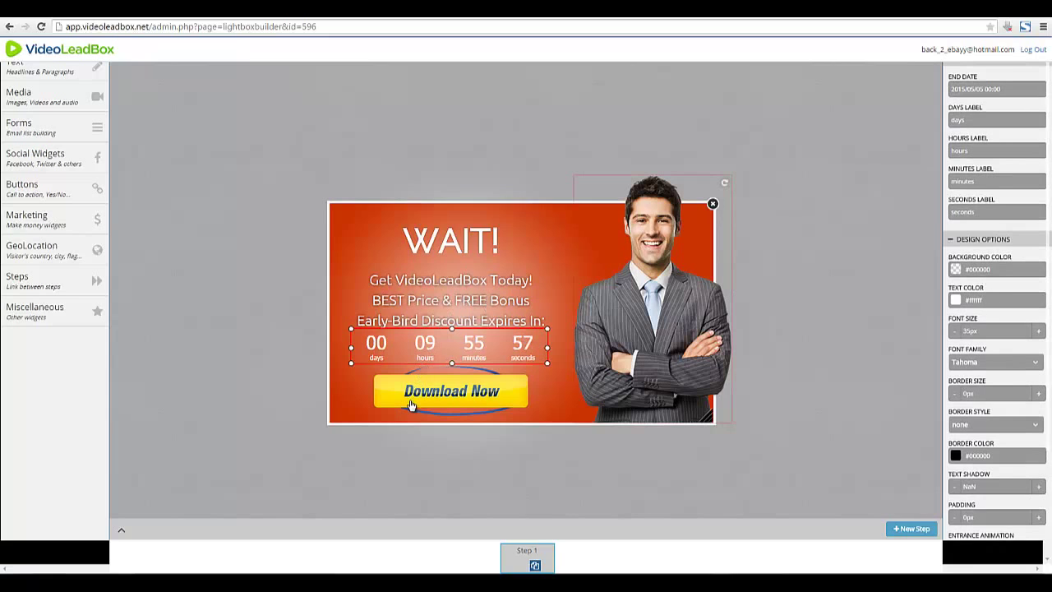
# - Narrow the Download Now button slightly from its right edge
pyautogui.click(497, 398)
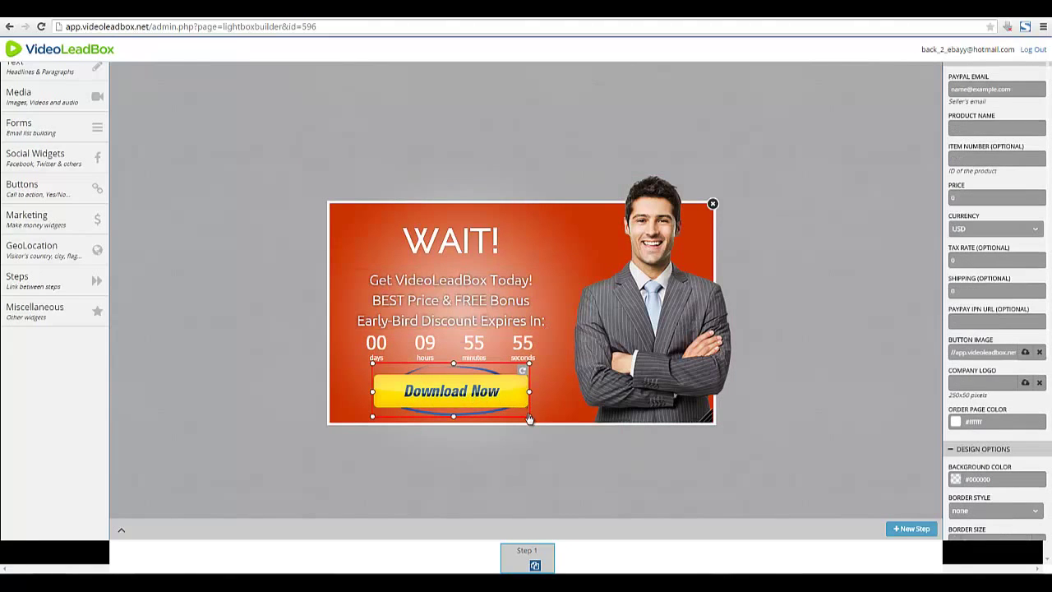
pyautogui.moveTo(530, 392); pyautogui.dragTo(526, 391)
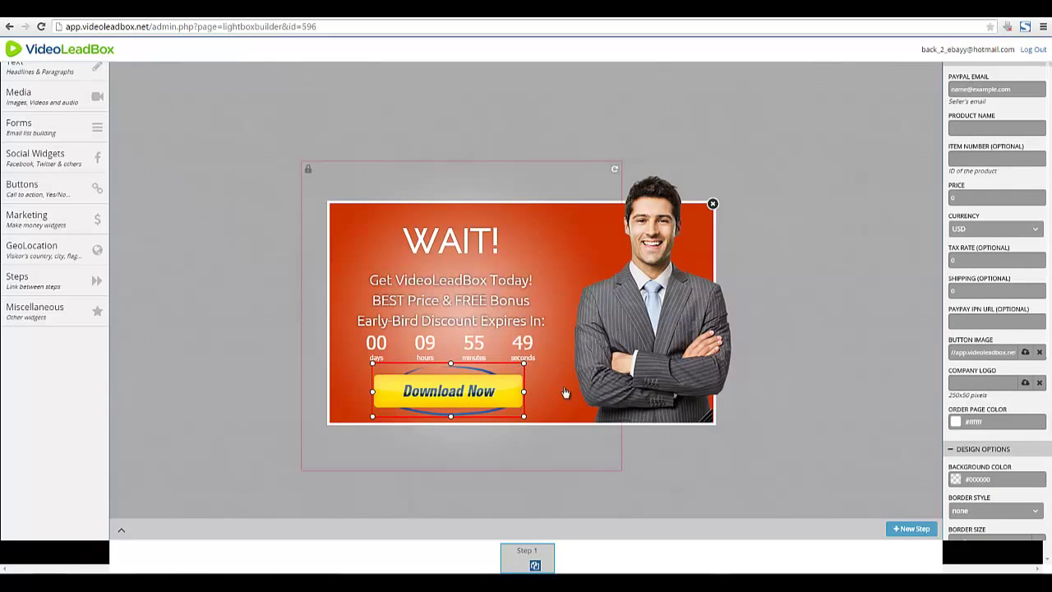
# - Place an External Website component over the Download Now button and delete it from the leadbox
pyautogui.click(22, 313)
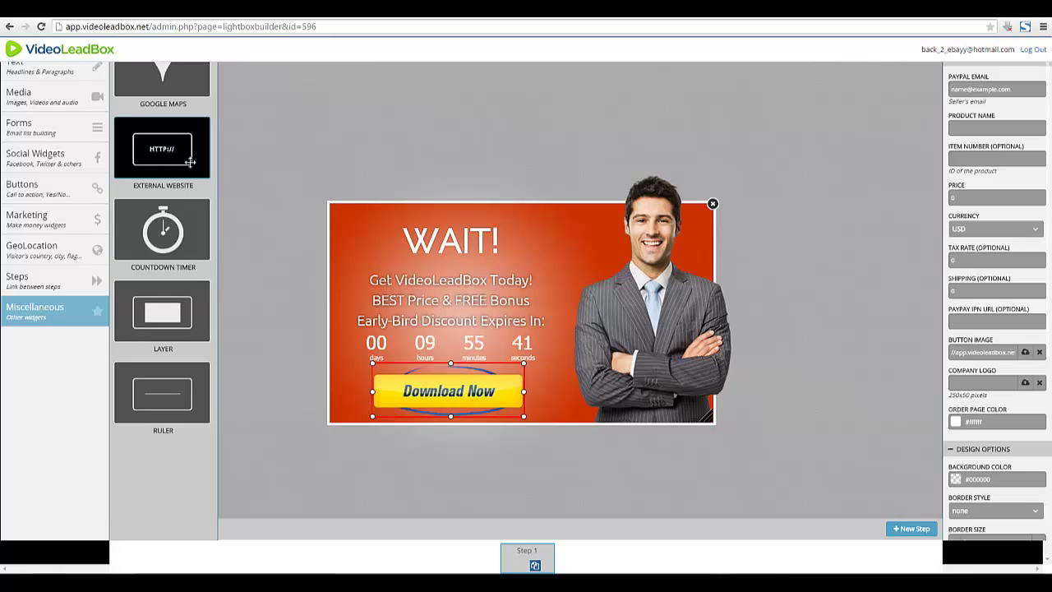
pyautogui.moveTo(189, 162); pyautogui.dragTo(403, 396)
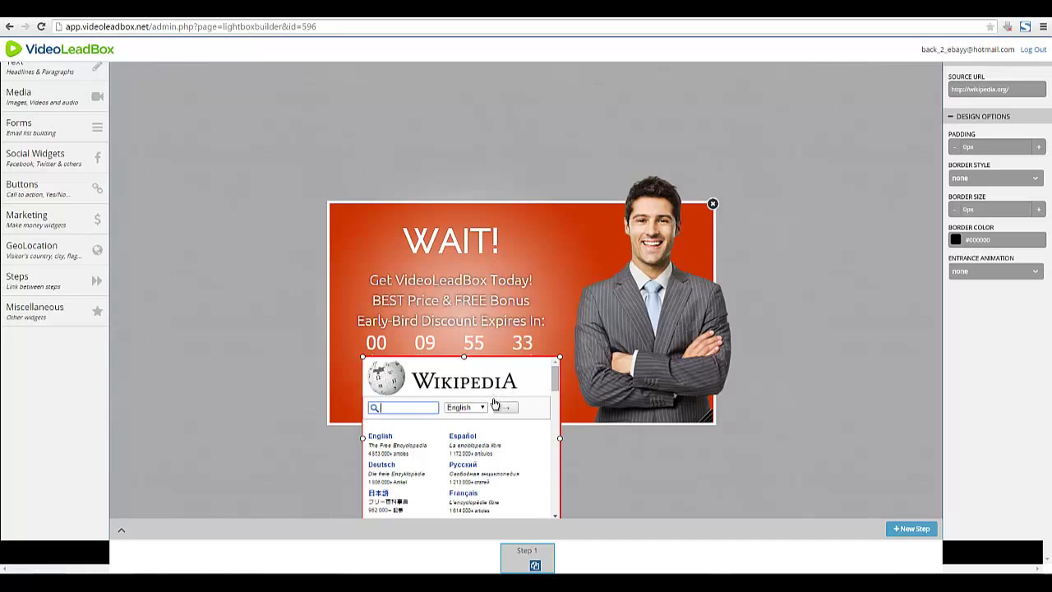
pyautogui.rightClick(517, 450)
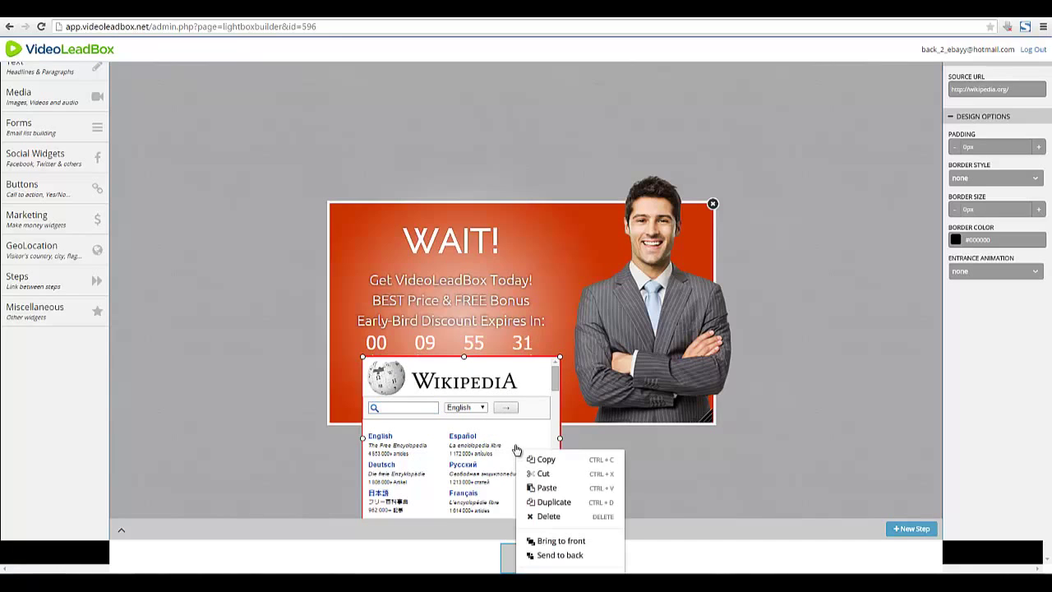
pyautogui.click(541, 517)
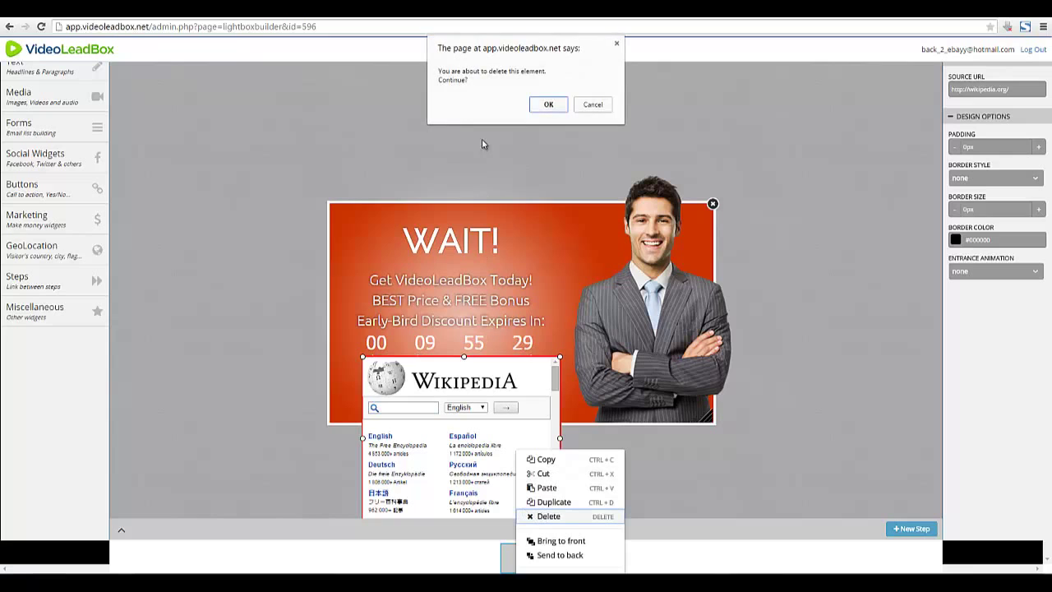
pyautogui.click(544, 107)
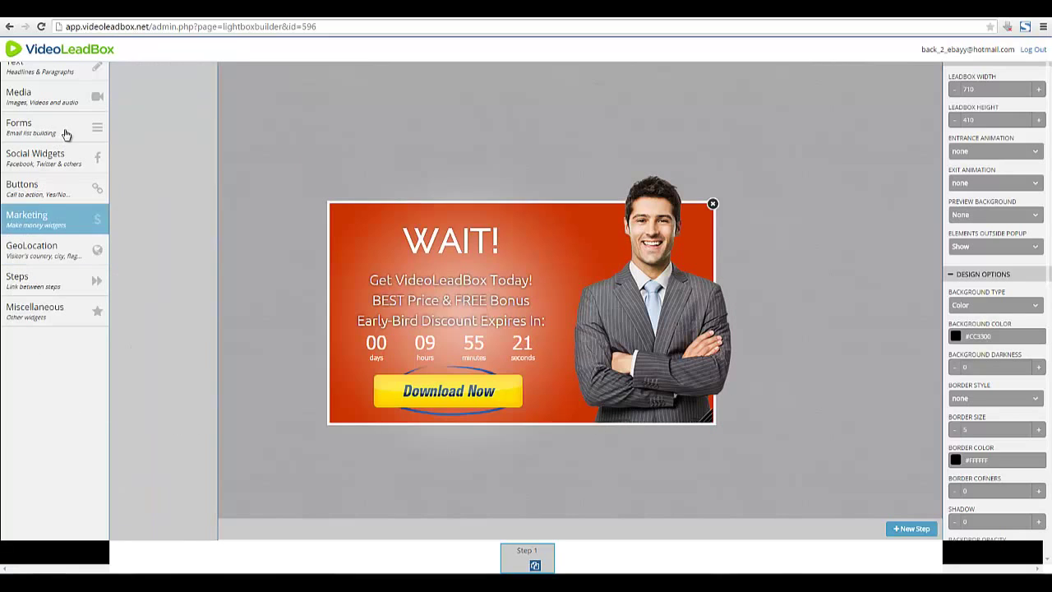
# - Collapse the steps strip below the canvas and show the leadbox in Desktop Preview
pyautogui.moveTo(78, 70)
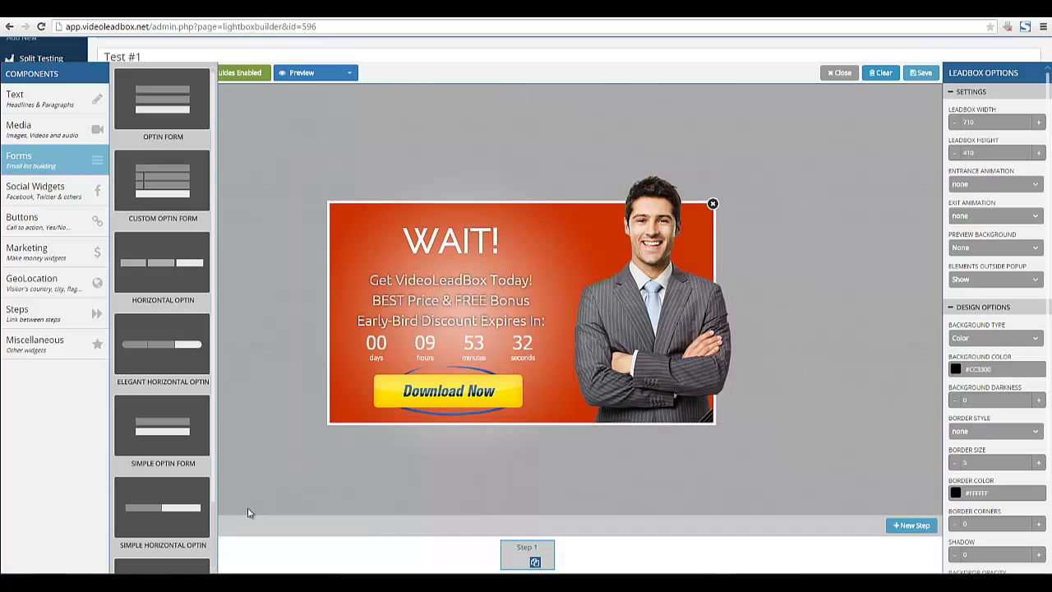
pyautogui.click(289, 403)
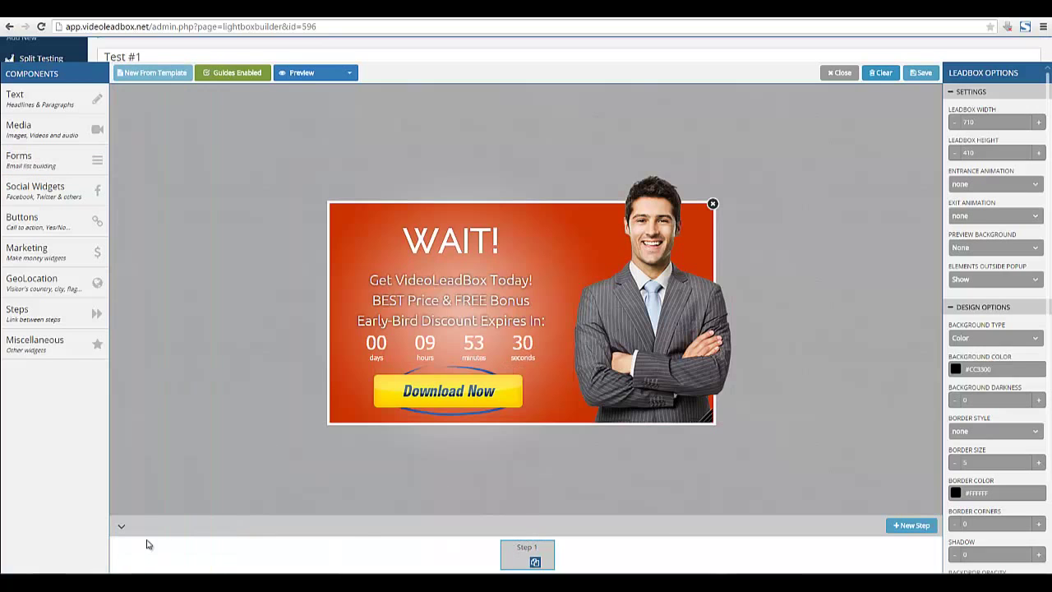
pyautogui.click(121, 528)
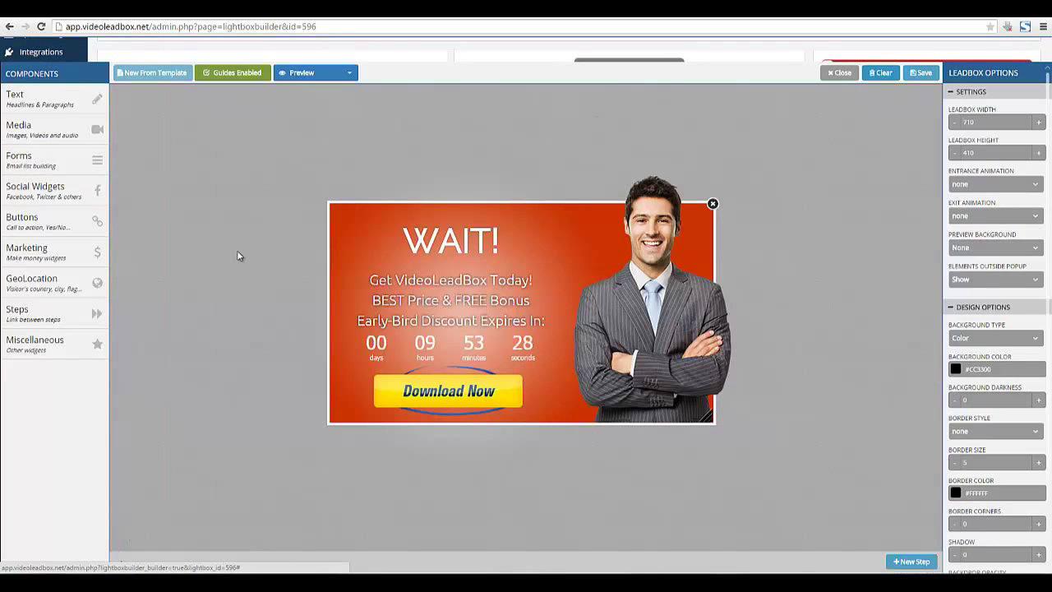
pyautogui.click(41, 129)
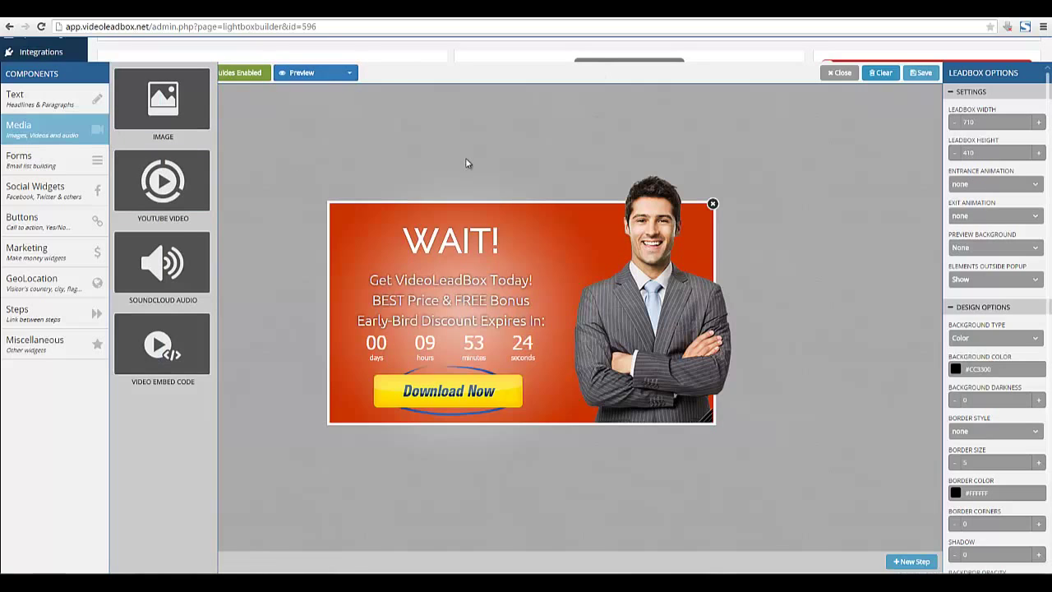
pyautogui.click(350, 73)
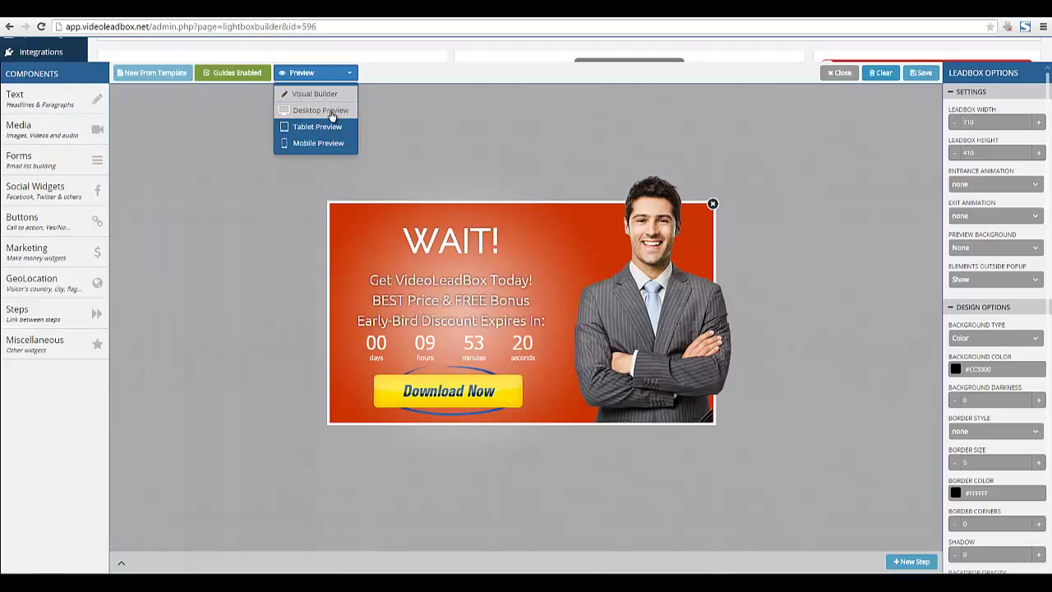
pyautogui.click(332, 115)
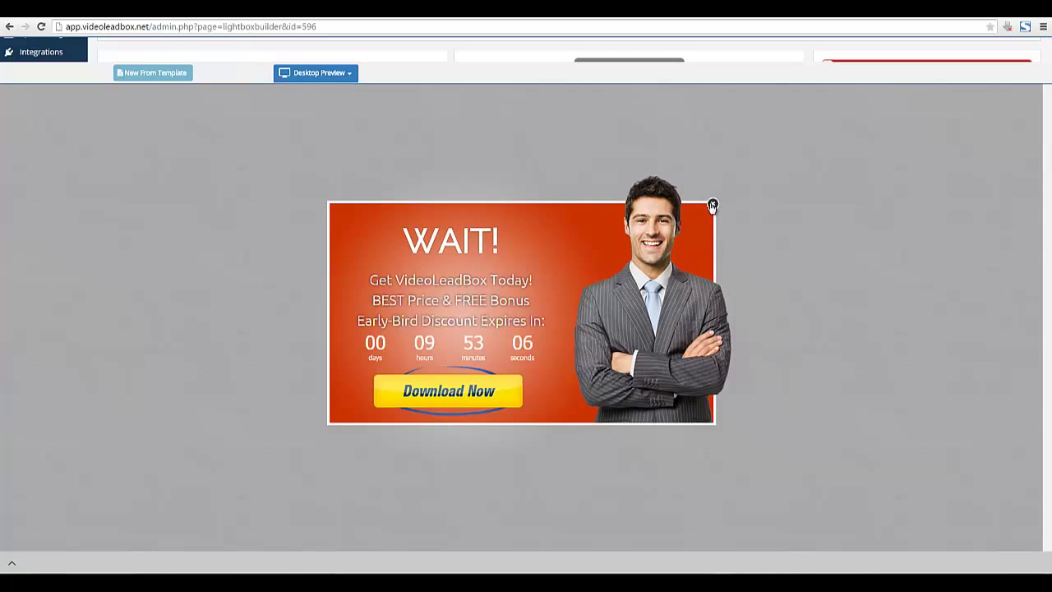
# - Return from the desktop preview to the Visual Builder, collapse the leadbox's design options and keep its settings section expanded
pyautogui.click(346, 76)
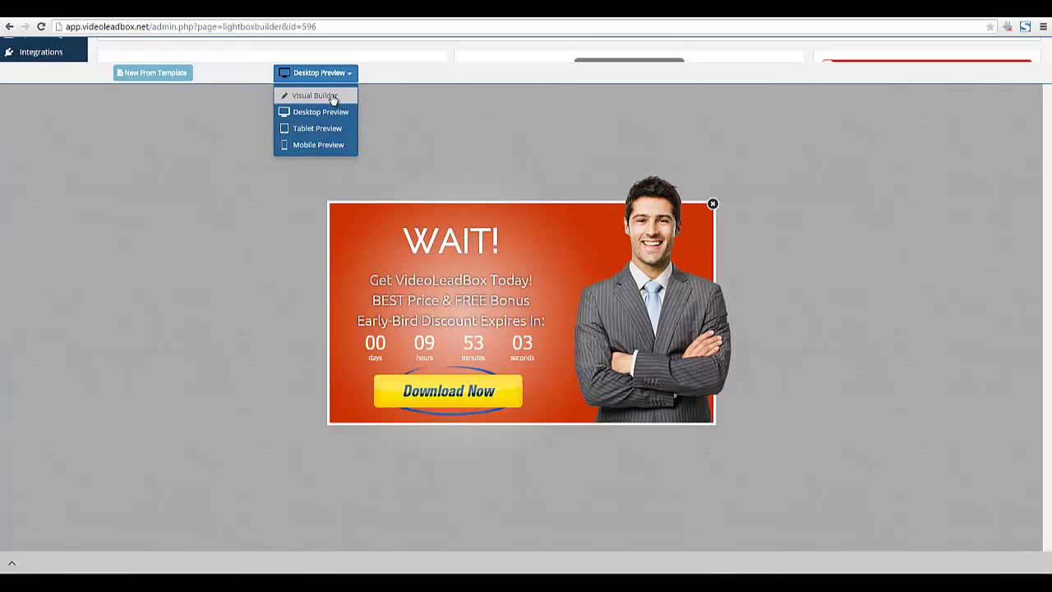
pyautogui.click(315, 96)
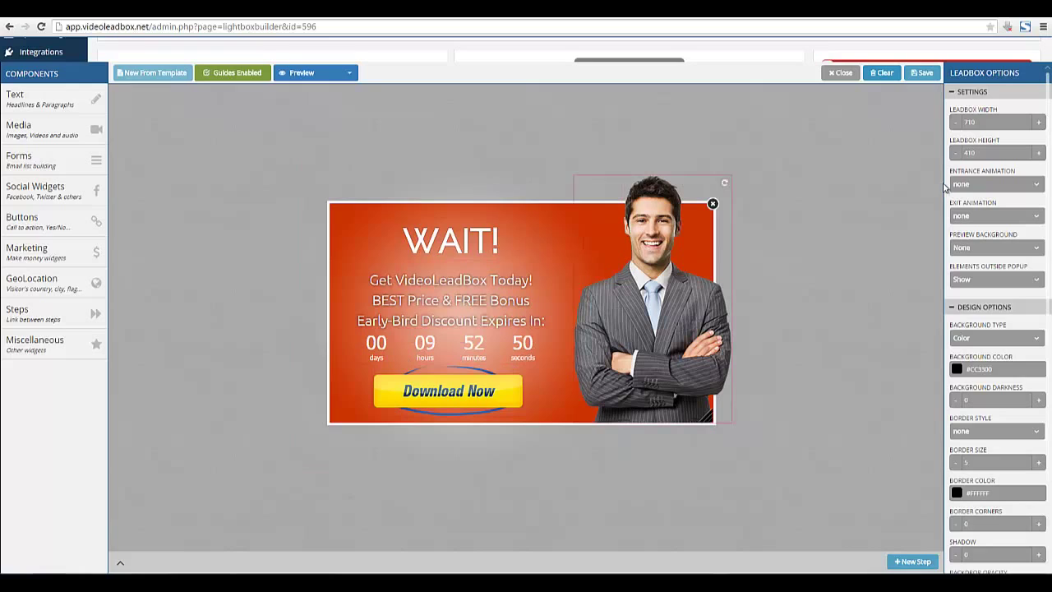
pyautogui.click(953, 95)
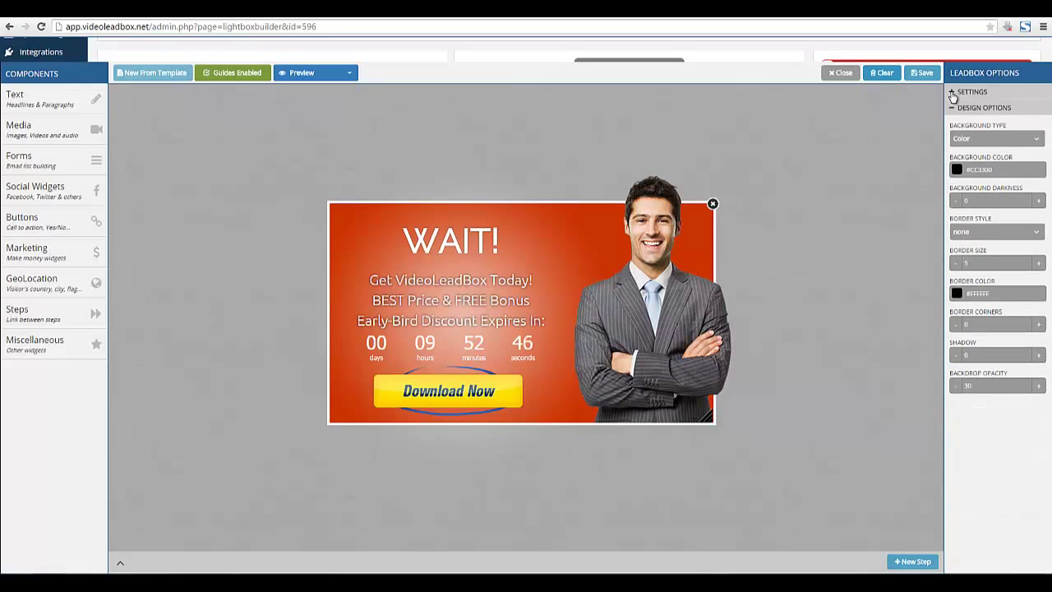
pyautogui.click(953, 110)
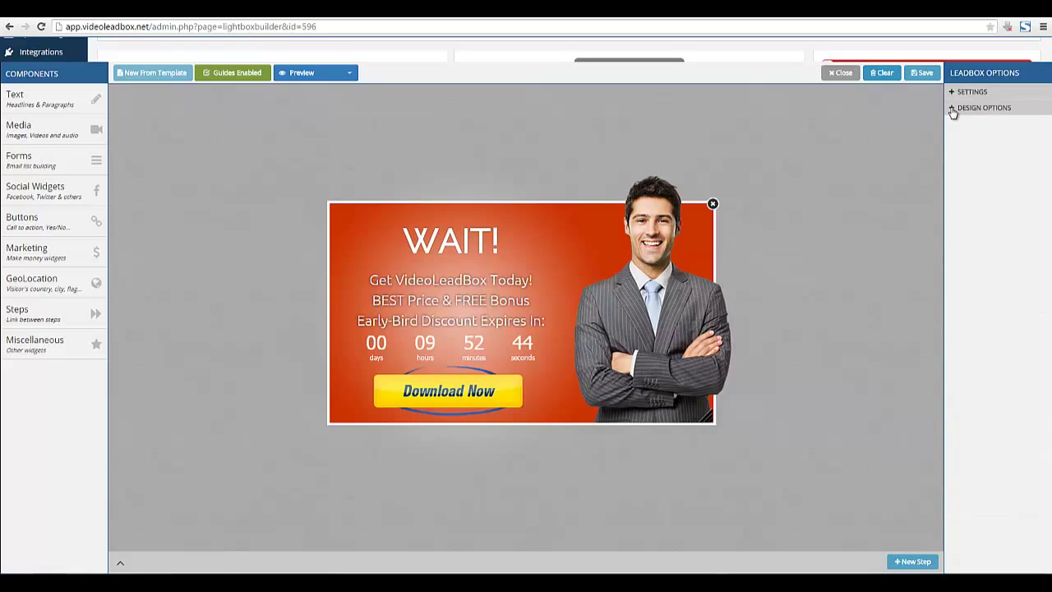
pyautogui.click(953, 110)
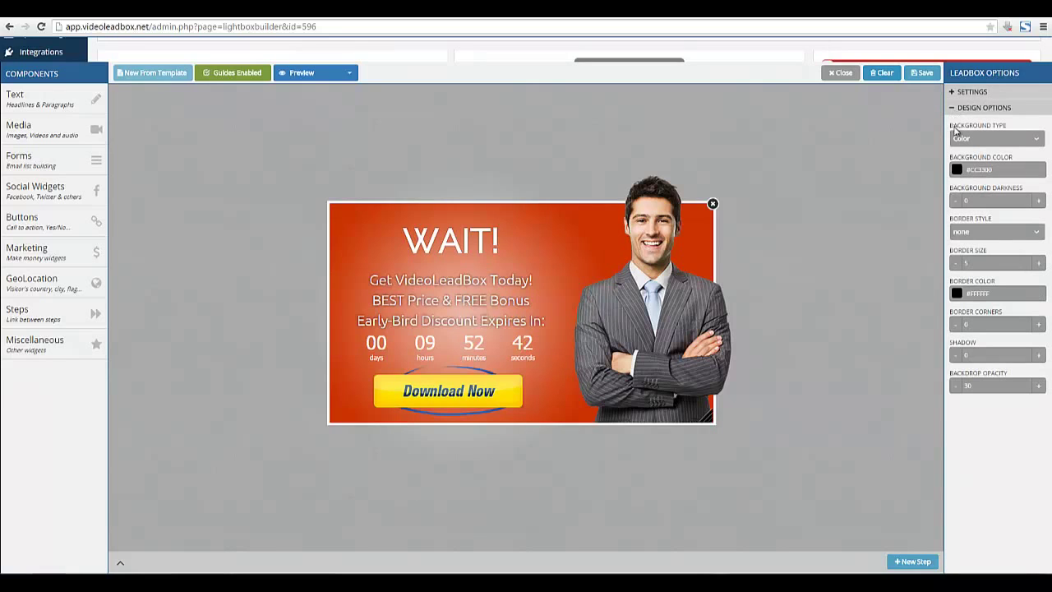
pyautogui.click(953, 108)
pyautogui.click(954, 93)
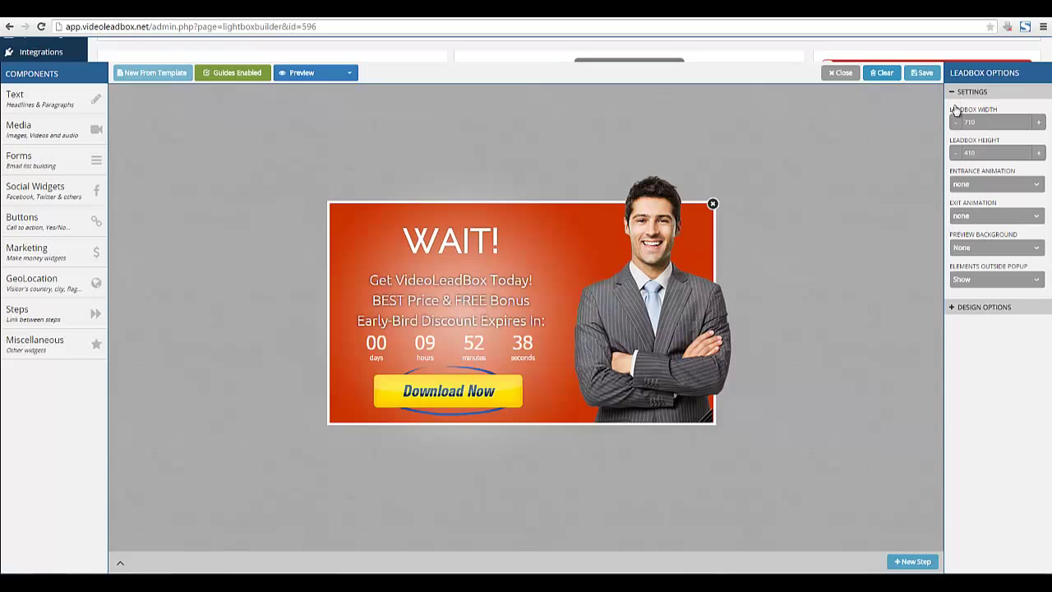
# - Set the leadbox's entrance animation to bounce
pyautogui.click(991, 217)
pyautogui.click(990, 218)
pyautogui.click(990, 183)
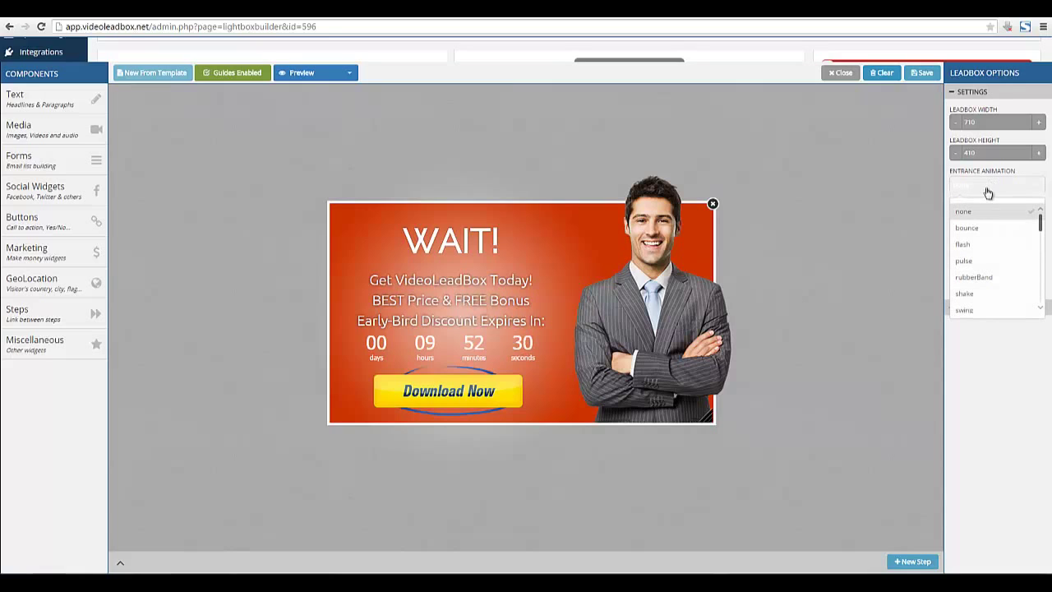
pyautogui.click(967, 231)
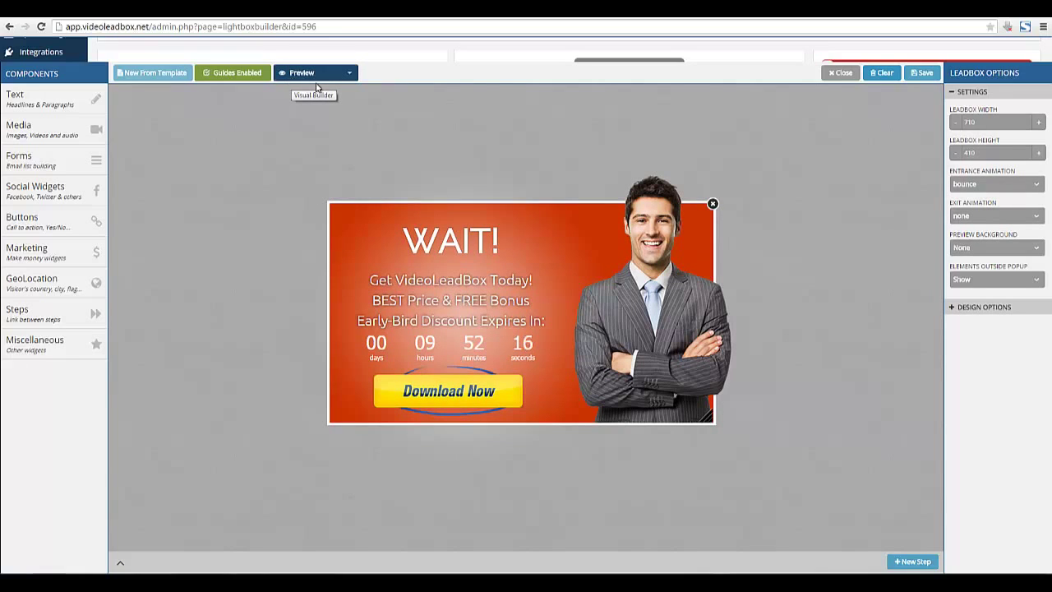
# - Save the leadbox design and close the builder to return to the Edit Leadbox page
pyautogui.click(103, 99)
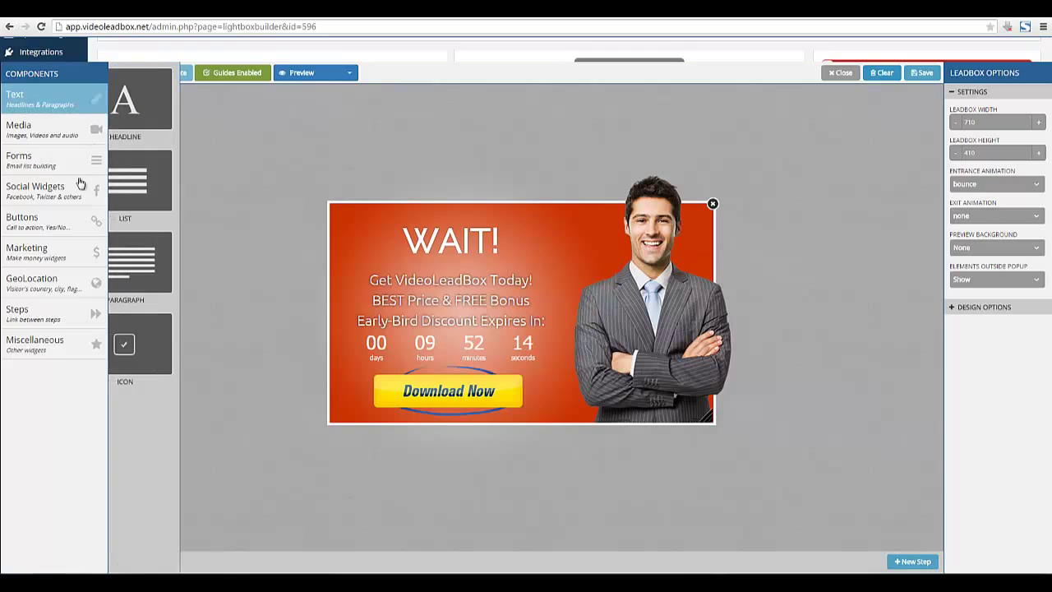
pyautogui.click(42, 345)
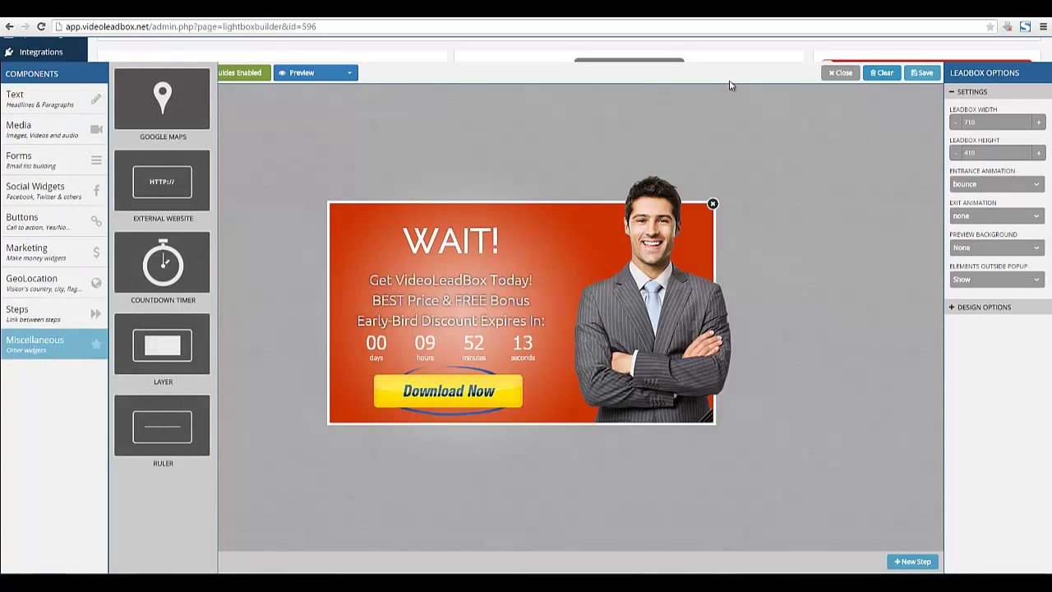
pyautogui.click(925, 75)
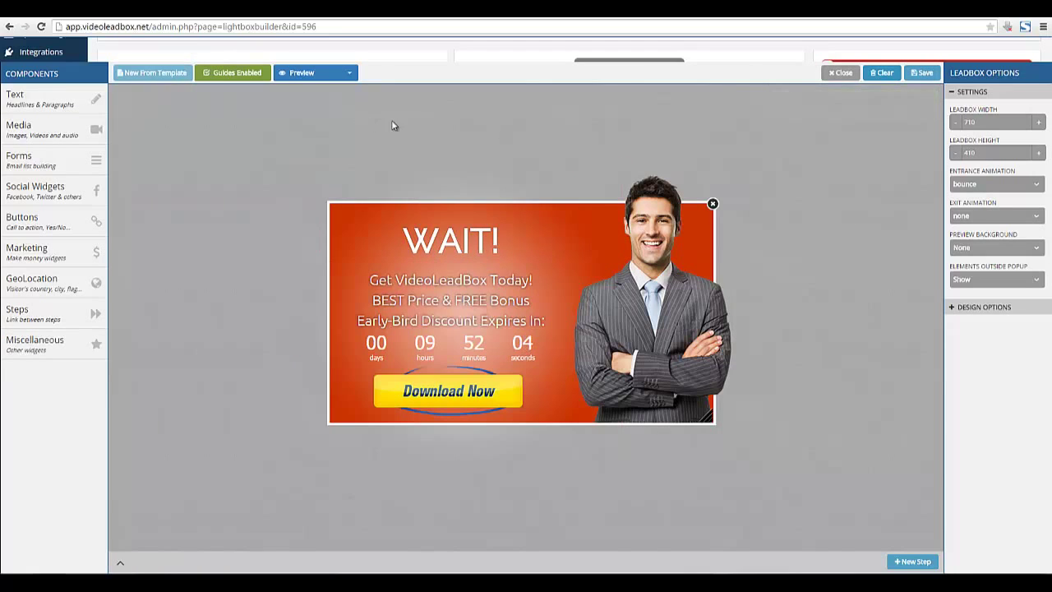
pyautogui.click(922, 74)
pyautogui.click(28, 152)
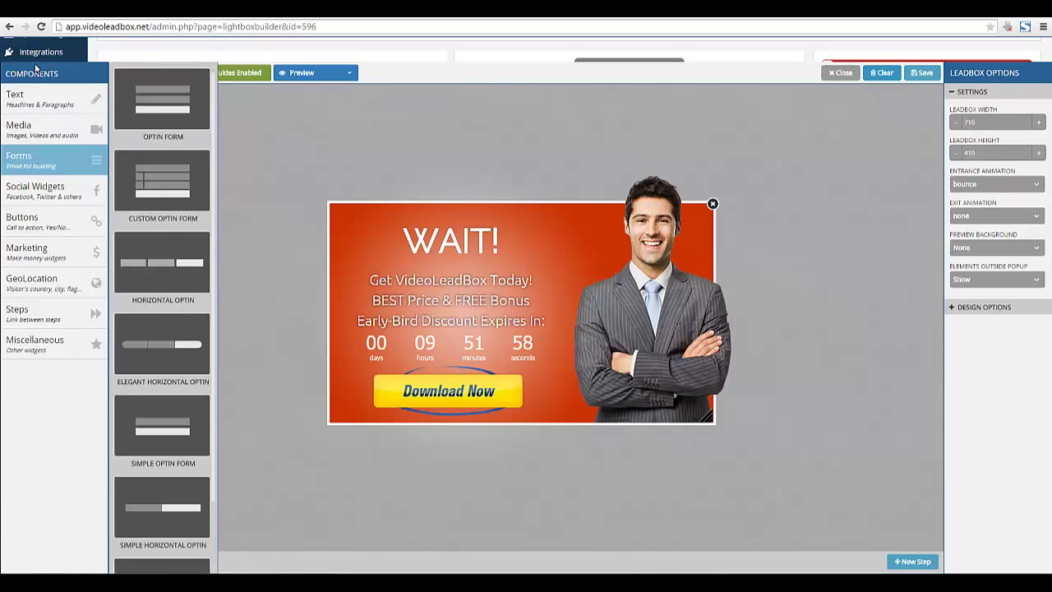
pyautogui.click(86, 97)
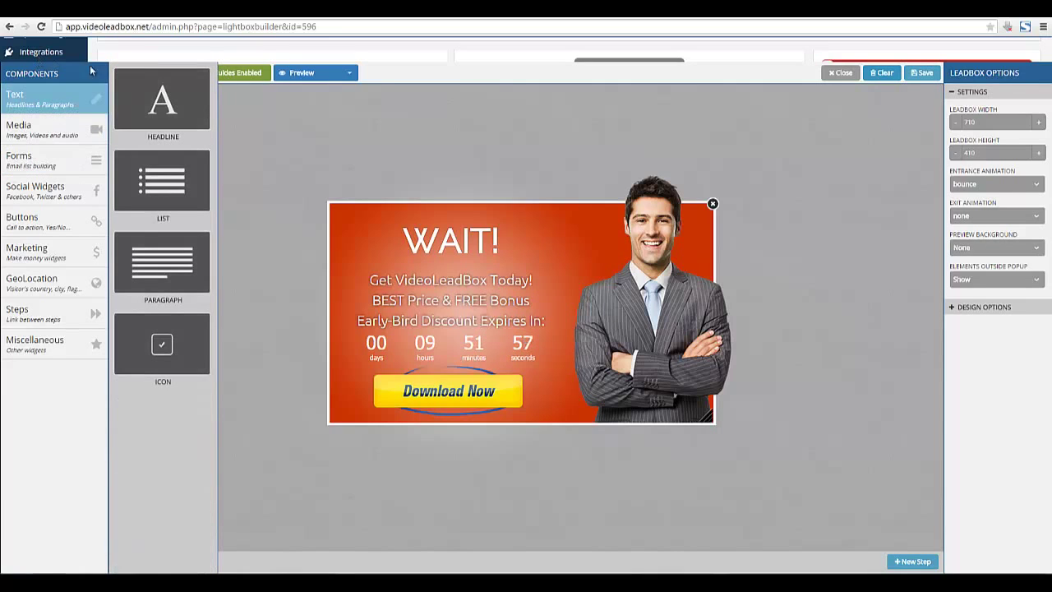
pyautogui.click(842, 73)
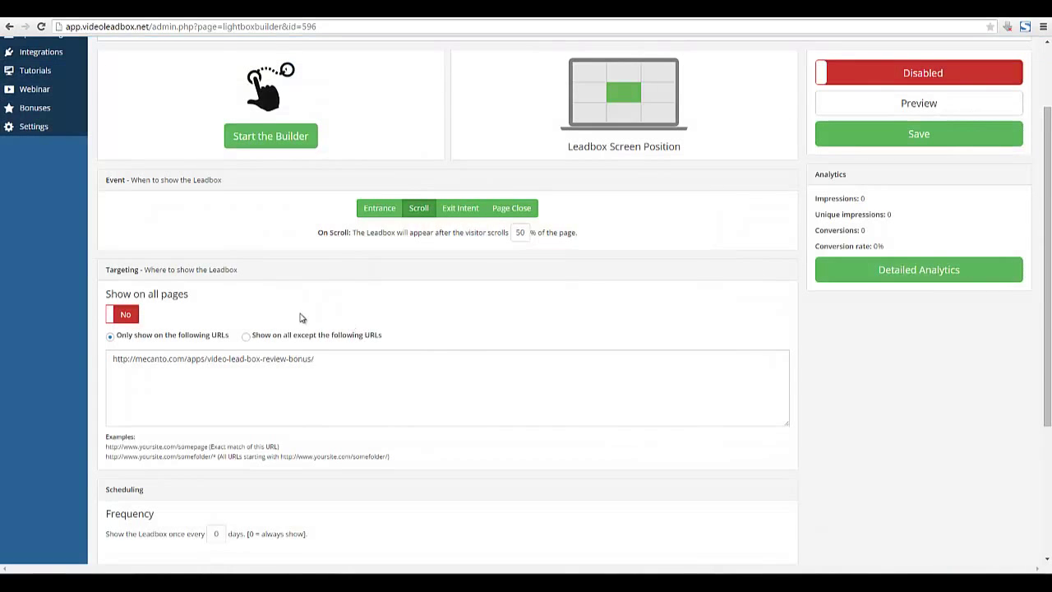
pyautogui.scroll(3, 300, 318)
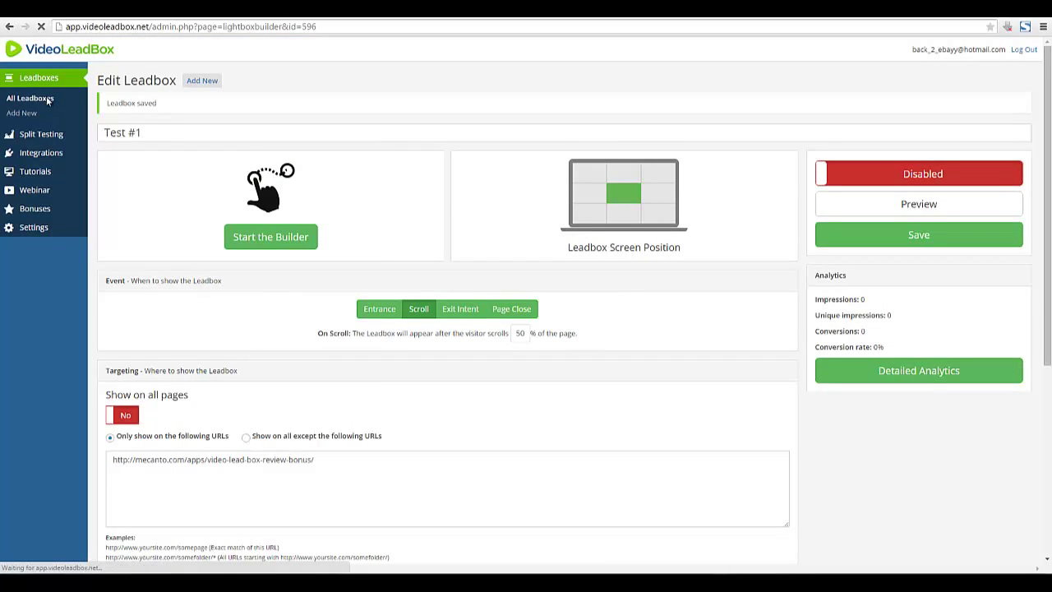
# - Find Test #1 in the list of all leadboxes, reopen it and review its event, targeting and scheduling settings
pyautogui.click(47, 98)
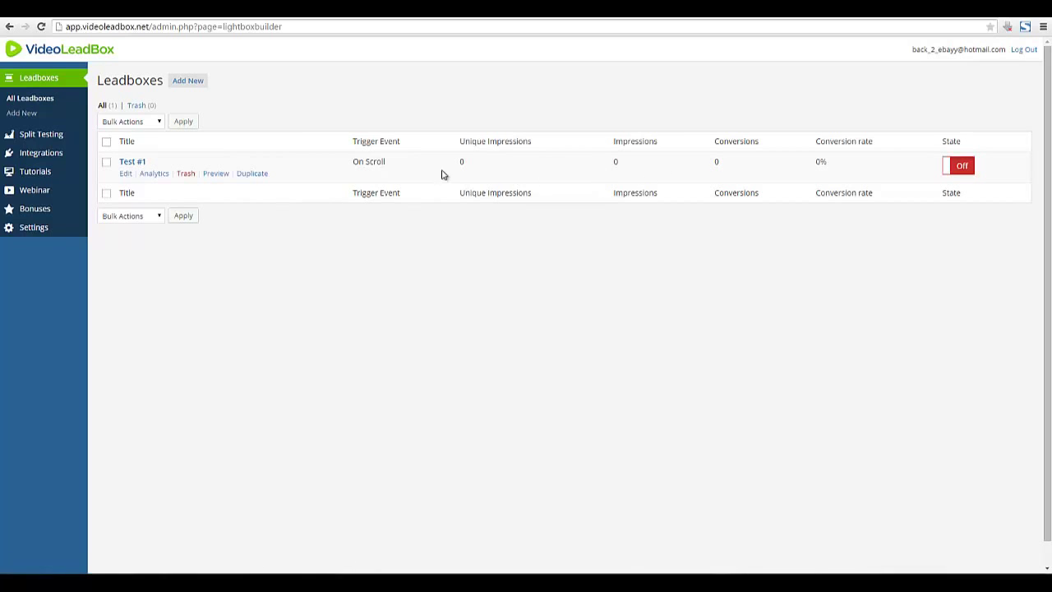
pyautogui.click(133, 163)
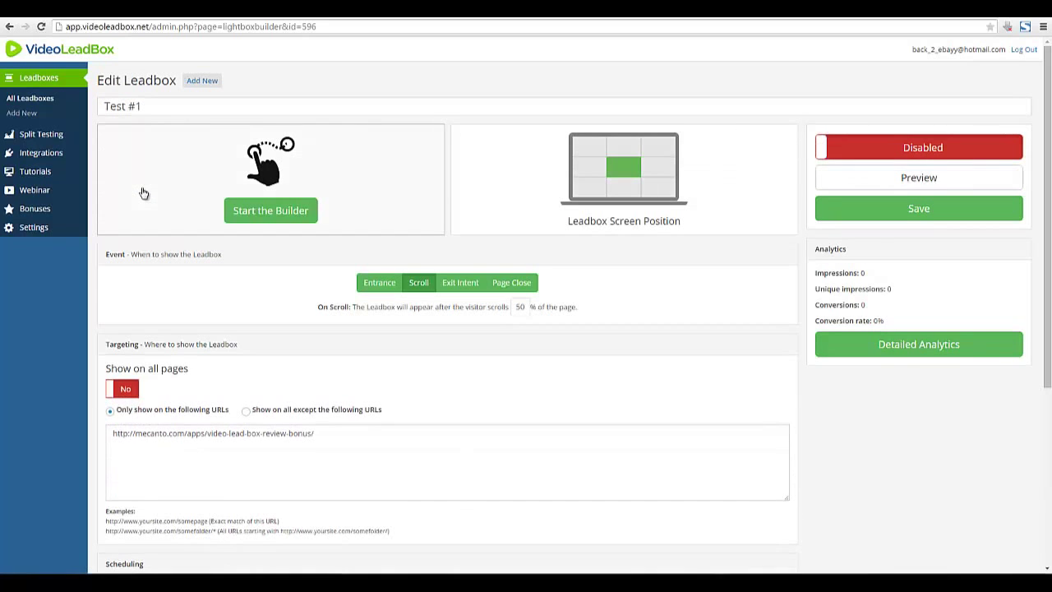
pyautogui.scroll(-2, 557, 376)
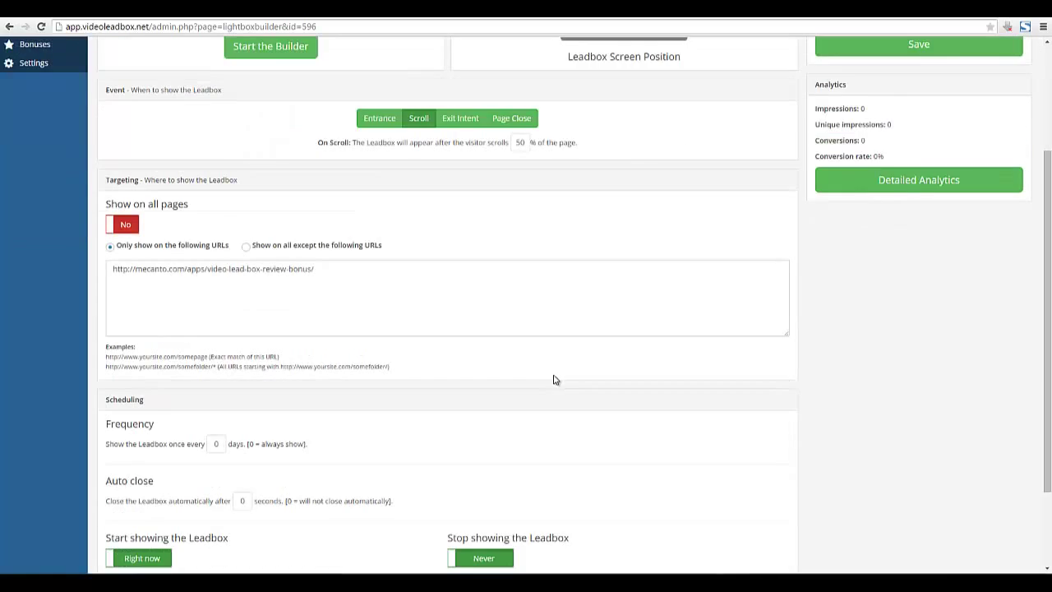
pyautogui.scroll(-2, 554, 379)
pyautogui.scroll(4, 550, 387)
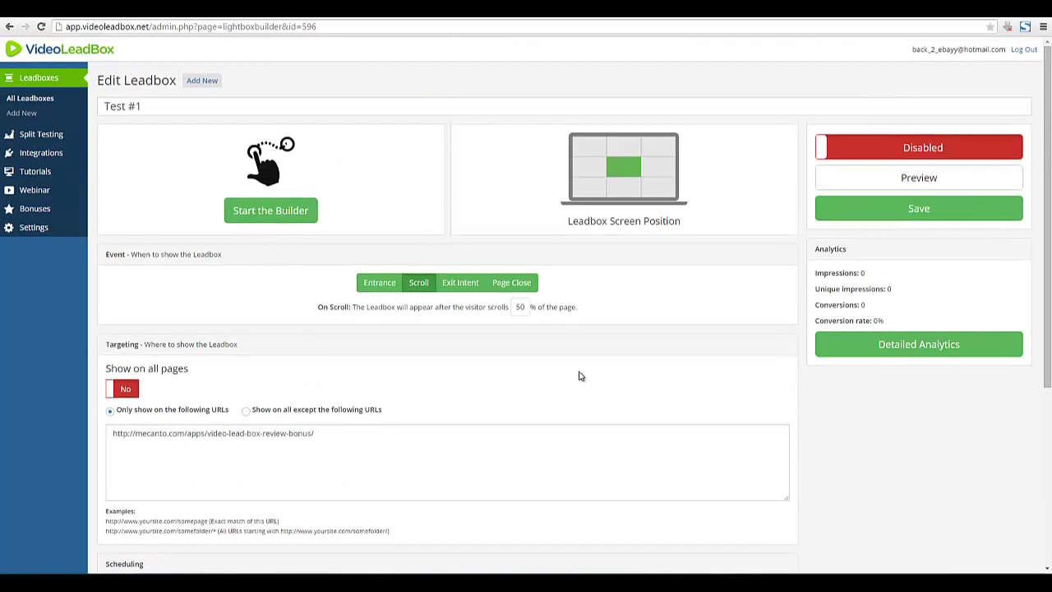
# - Copy the HTML embed code from the VideoLeadBox integrations page
pyautogui.click(35, 156)
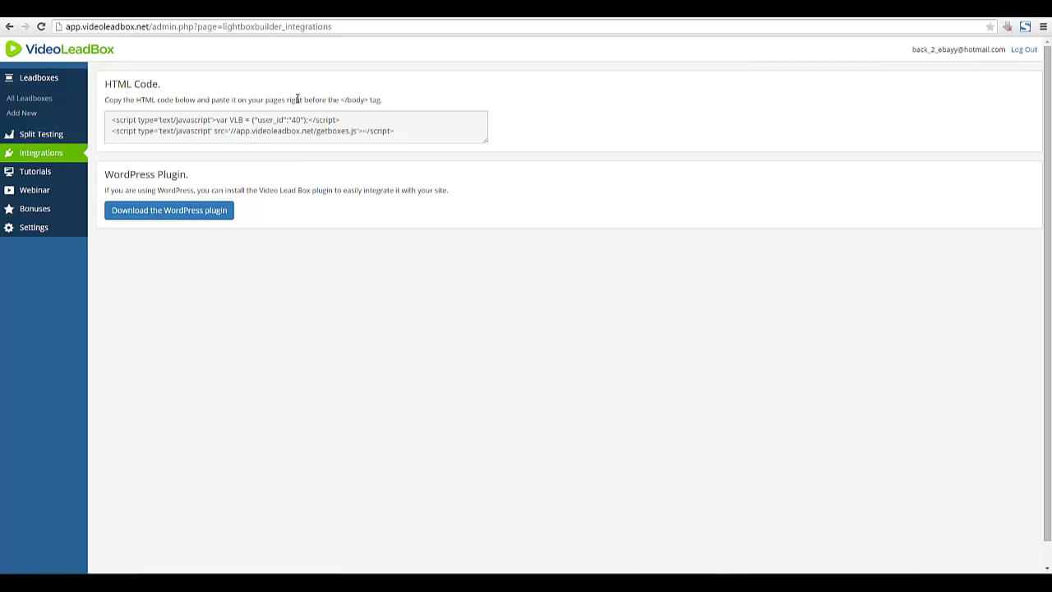
pyautogui.click(399, 134)
pyautogui.hotkey('ctrl', 'c')
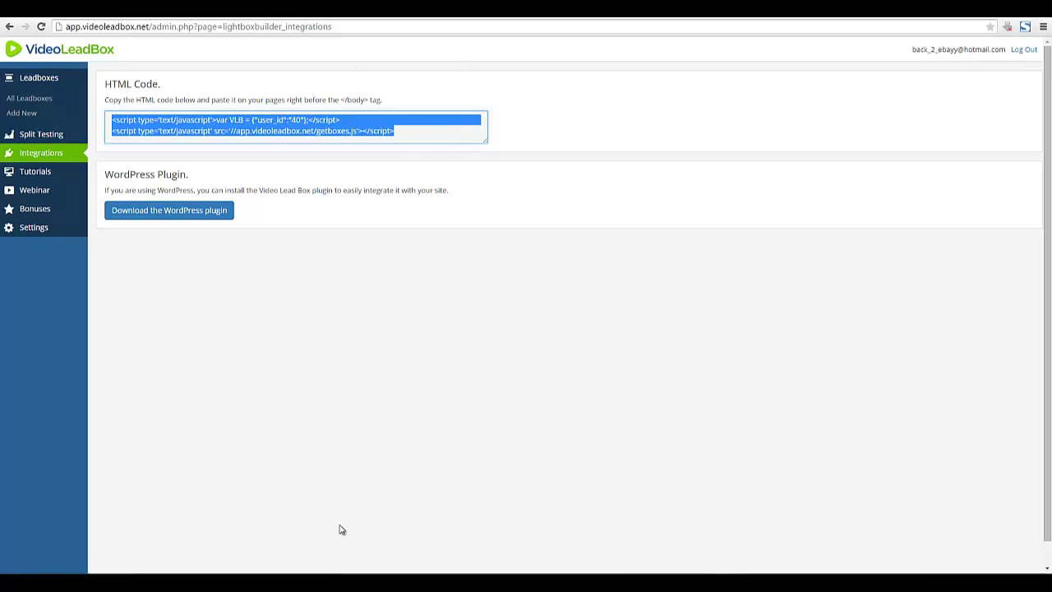
pyautogui.moveTo(320, 584)
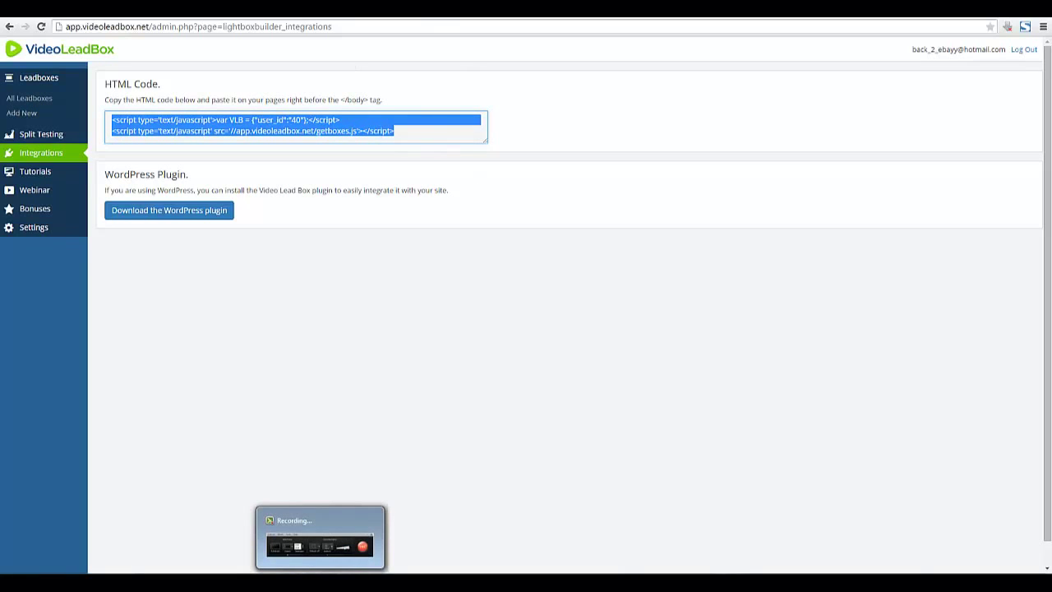
pyautogui.click(340, 539)
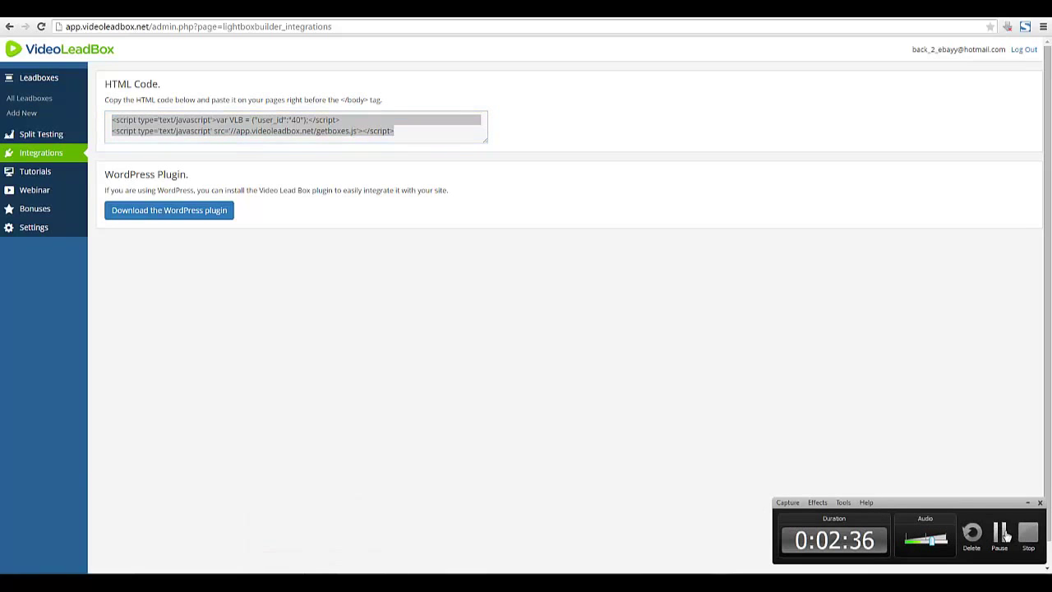
pyautogui.click(1000, 533)
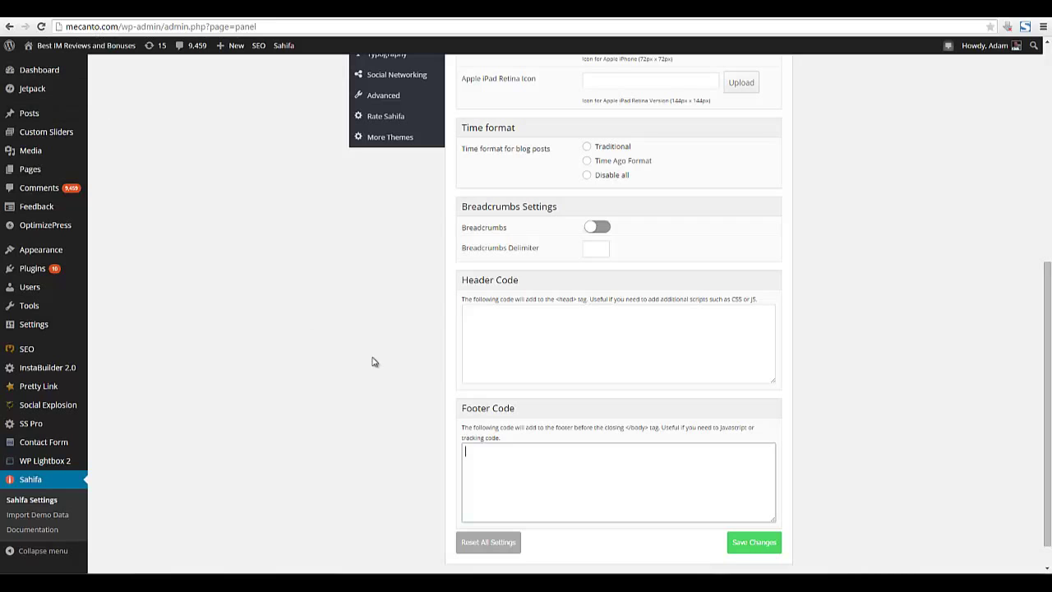
# - In WordPress, paste the copied VideoLeadBox script into the Footer Code field of the Sahifa theme settings
pyautogui.click(498, 417)
pyautogui.rightClick(490, 484)
pyautogui.click(356, 467)
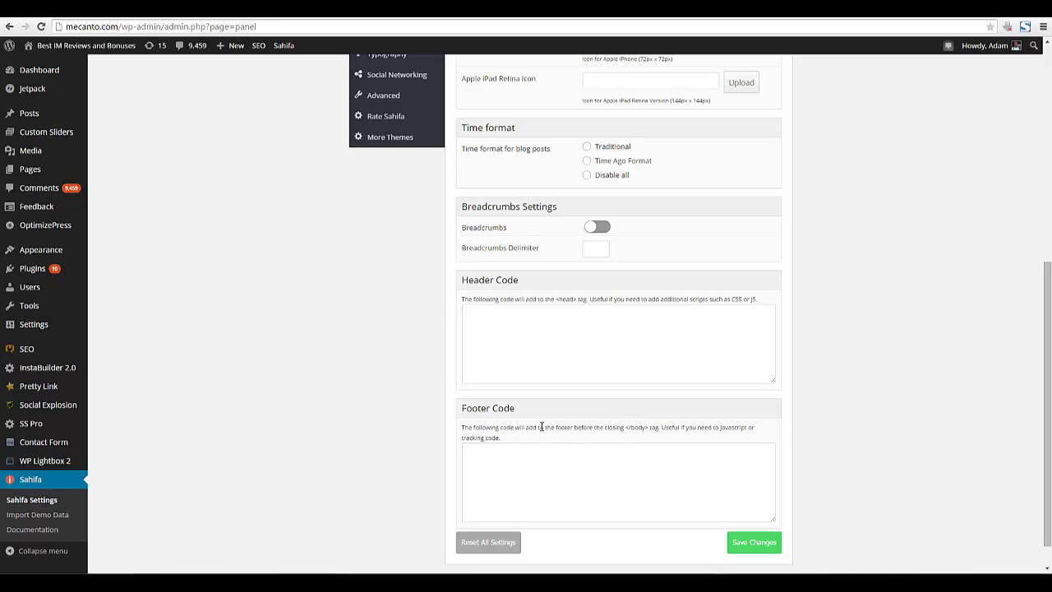
pyautogui.moveTo(541, 427); pyautogui.dragTo(660, 426)
pyautogui.click(654, 427)
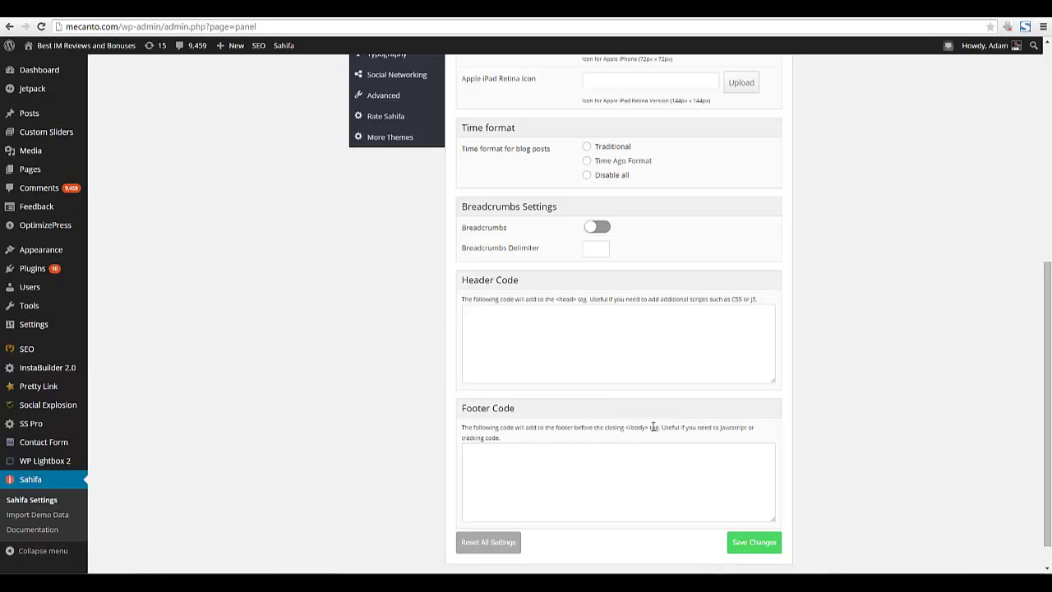
pyautogui.rightClick(511, 483)
pyautogui.click(549, 376)
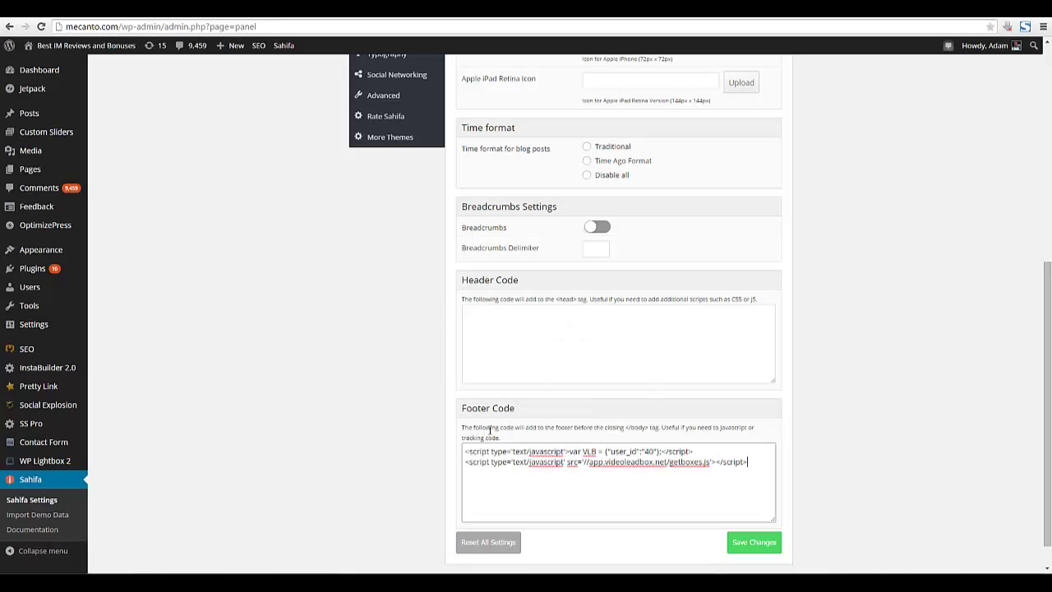
# - Open the WordPress theme editor in a new tab and look through the Sahifa theme's template files
pyautogui.moveTo(58, 250)
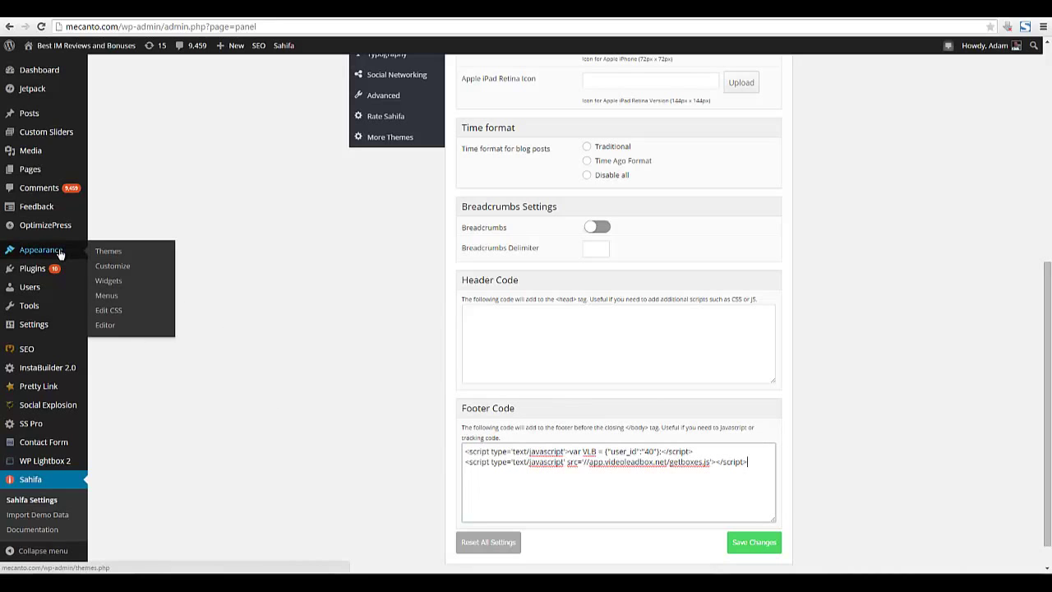
pyautogui.rightClick(120, 335)
pyautogui.click(140, 341)
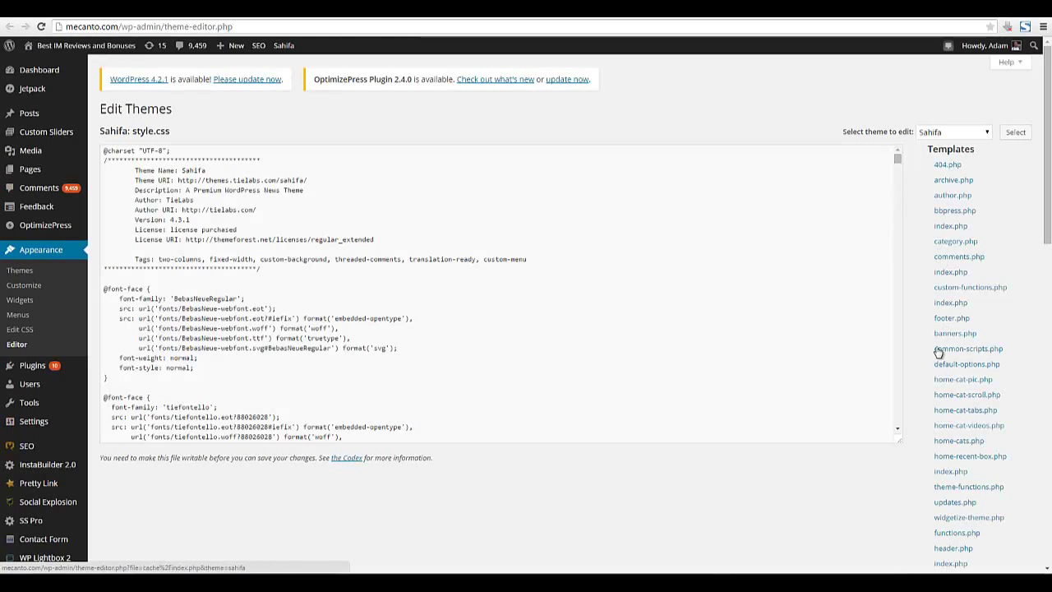
pyautogui.scroll(-1, 1047, 327)
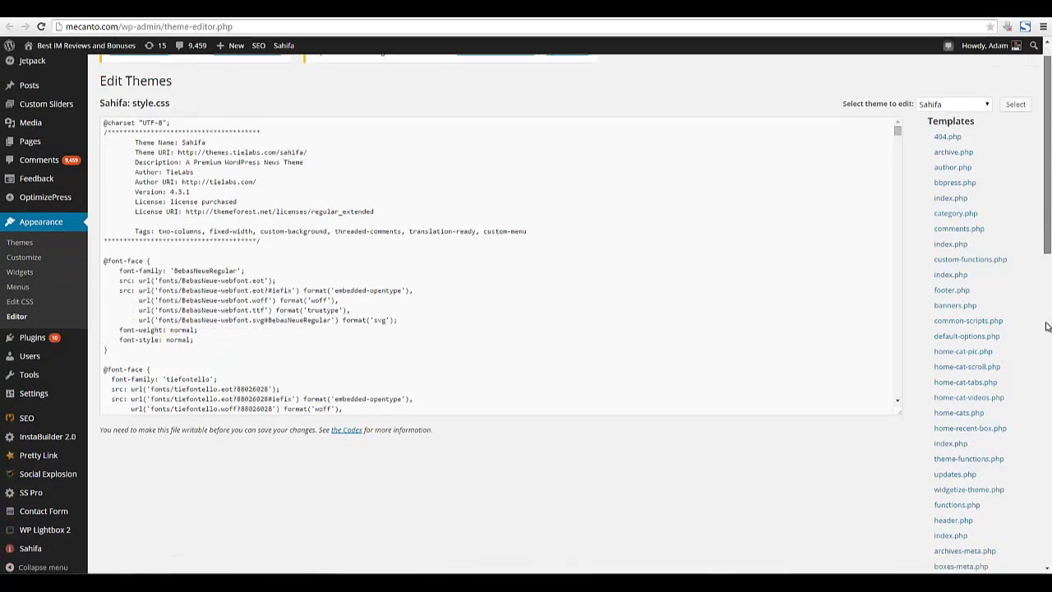
pyautogui.scroll(-4, 1046, 327)
pyautogui.scroll(4, 1046, 326)
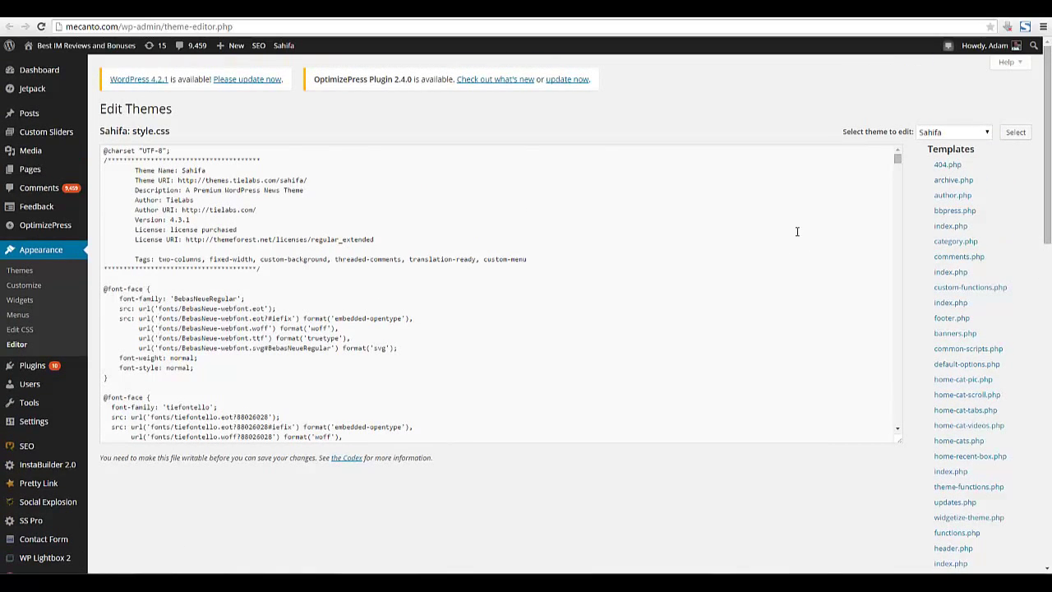
# - Write a sample closing body tag on the first line of style.css and delete it
pyautogui.click(269, 150)
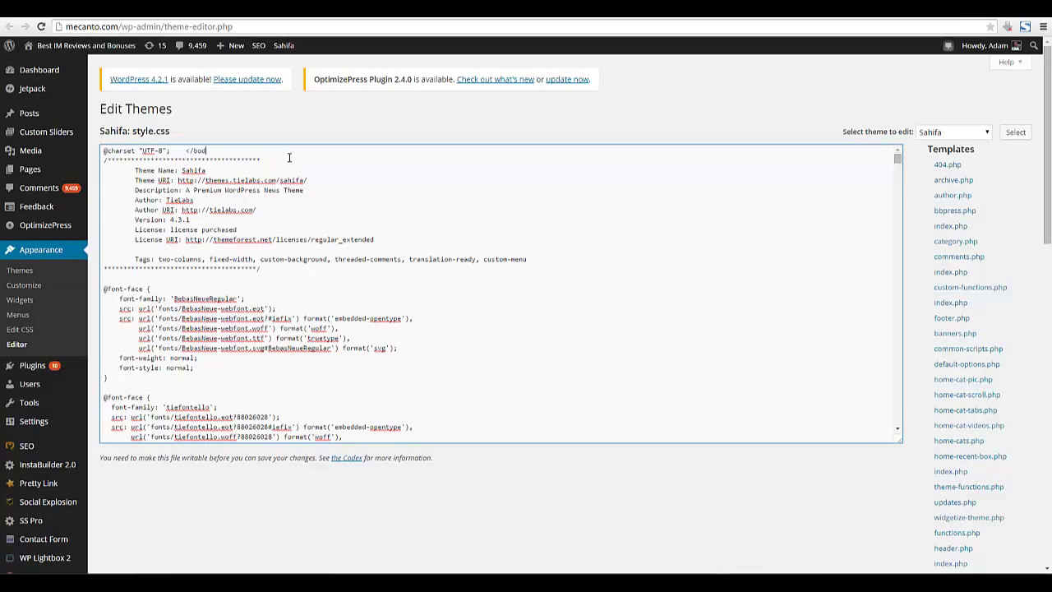
pyautogui.hotkey('shift', 'Left')
pyautogui.hotkey('shift', 'Left')
pyautogui.hotkey('shift', 'Left')
pyautogui.press('BackSpace')
# - Go back to the Sahifa theme settings and save the changes with the footer code in place
pyautogui.click(627, 17)
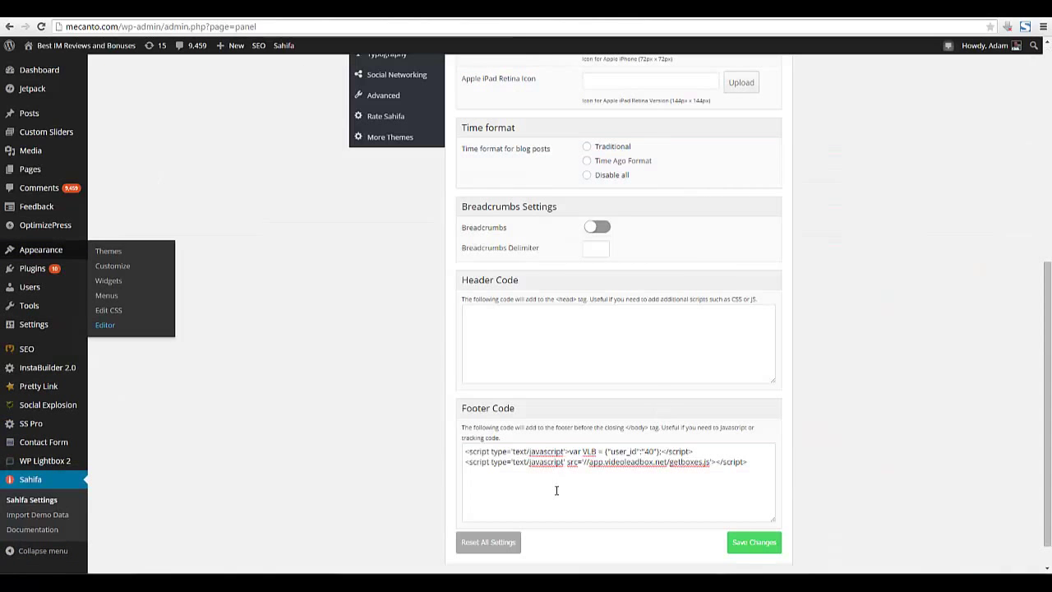
pyautogui.click(744, 542)
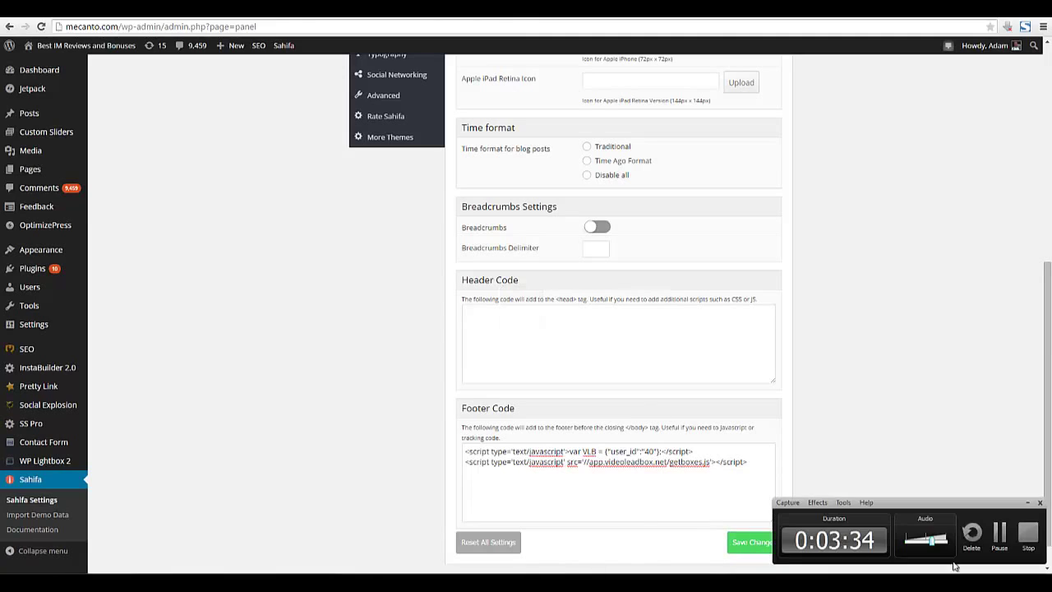
pyautogui.click(1001, 534)
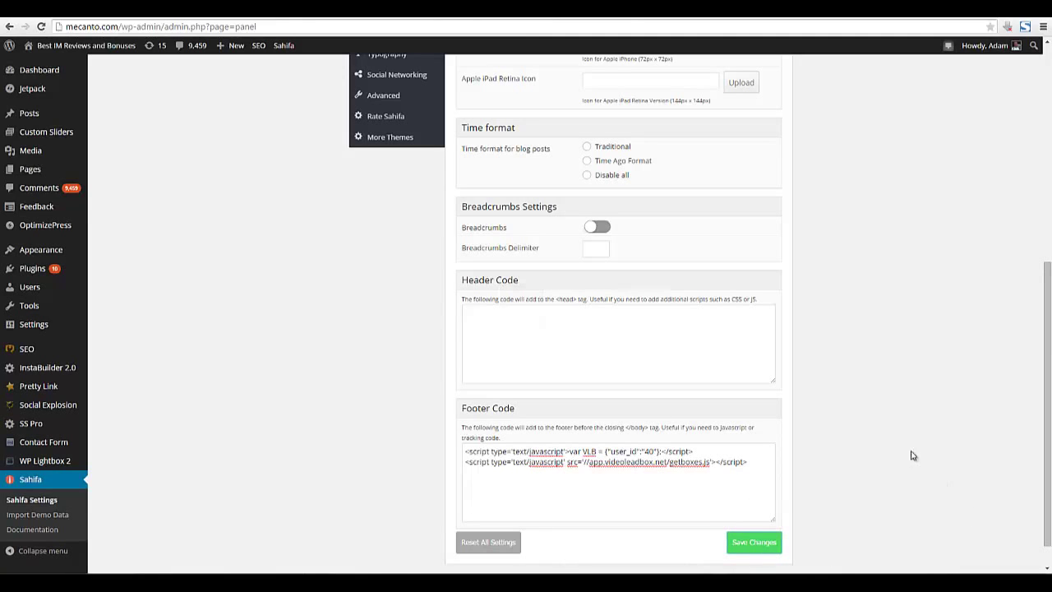
# - In VideoLeadBox, open the Test #1 leadbox for editing and copy the page URL from its targeting settings
pyautogui.click(391, 17)
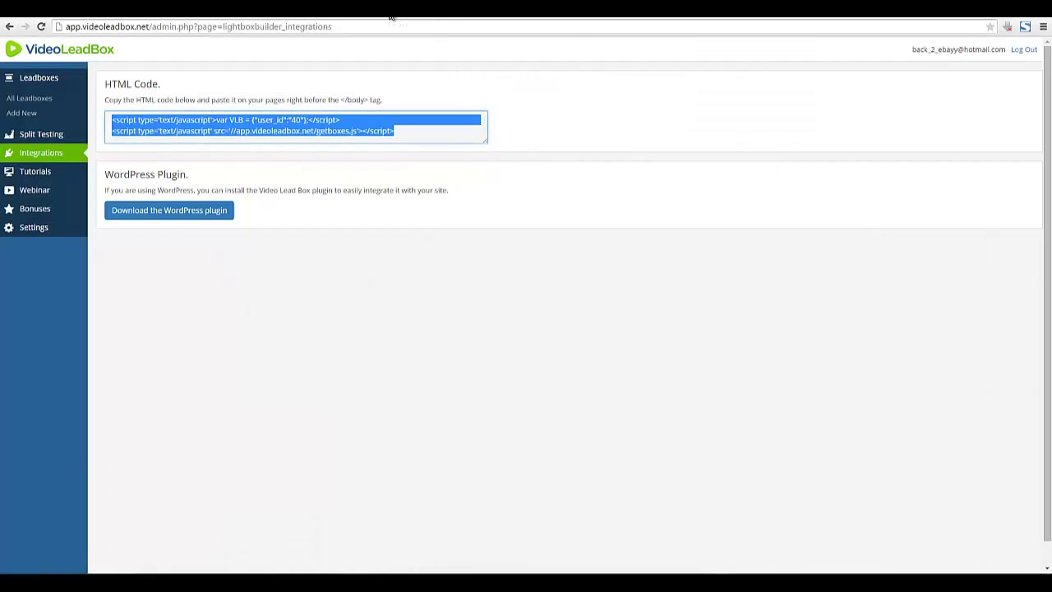
pyautogui.click(449, 16)
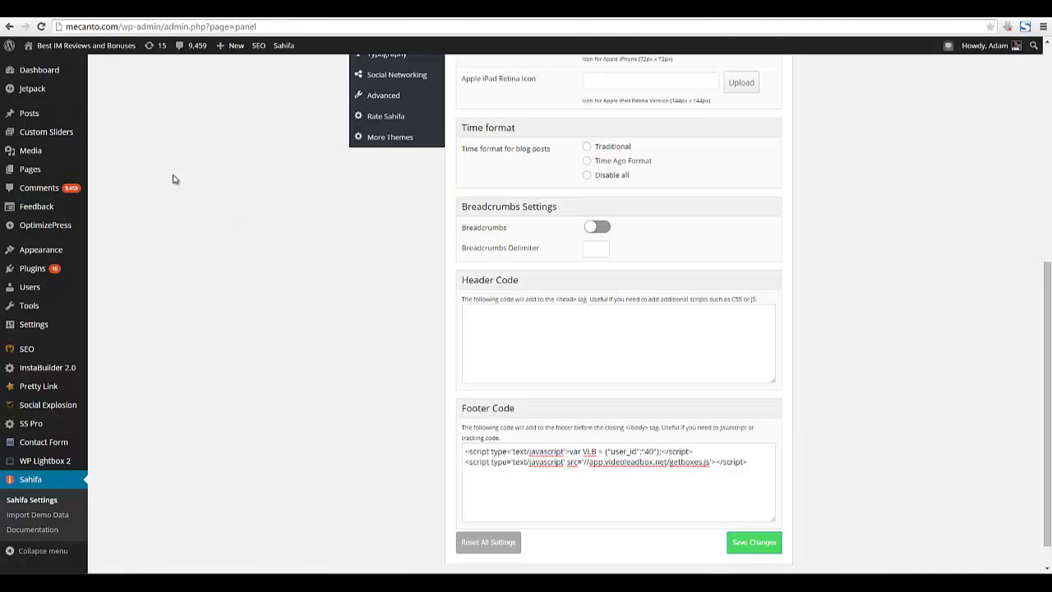
pyautogui.click(392, 16)
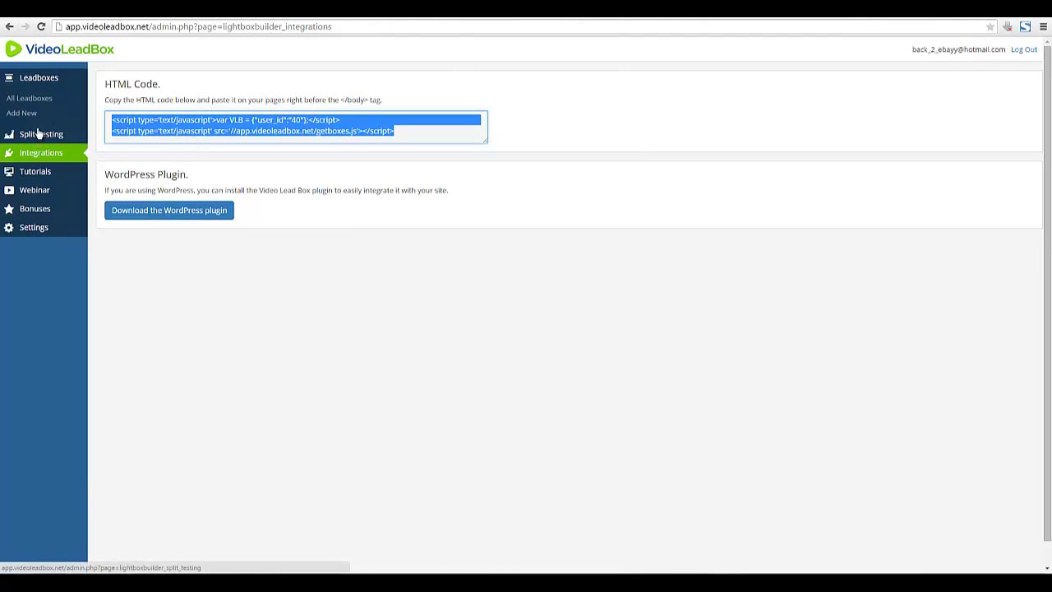
pyautogui.click(44, 98)
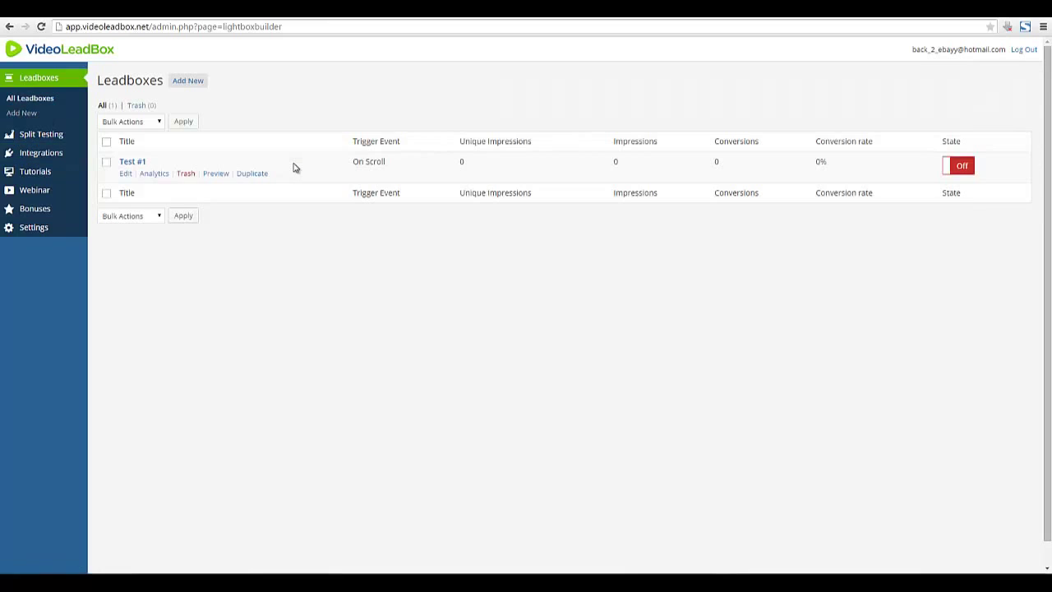
pyautogui.click(129, 170)
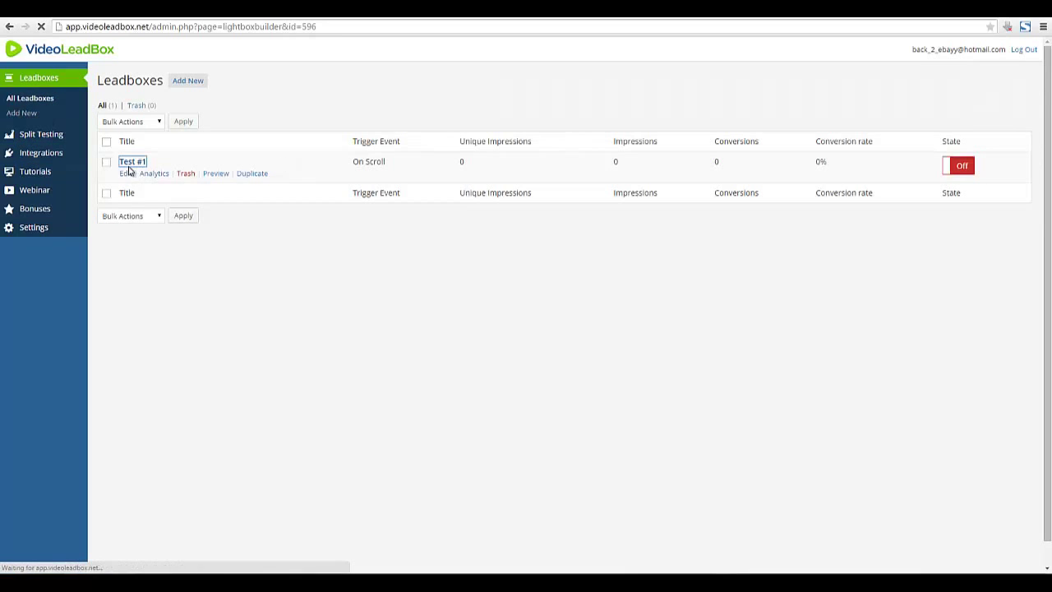
pyautogui.scroll(-2, 318, 333)
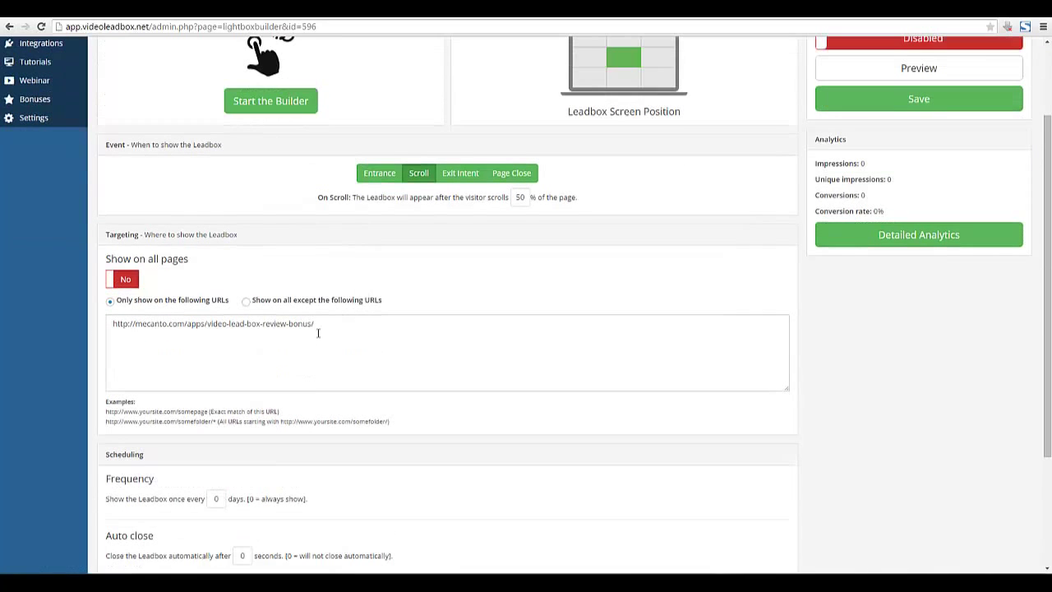
pyautogui.moveTo(314, 328); pyautogui.dragTo(111, 328)
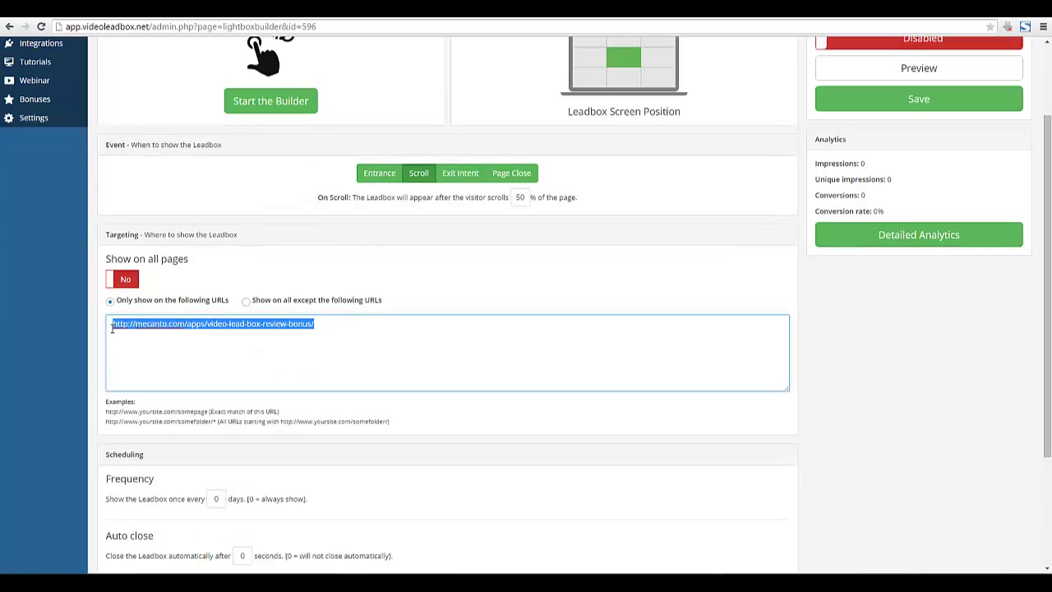
pyautogui.rightClick(146, 364)
pyautogui.click(169, 417)
# - Enable the Test #1 leadbox
pyautogui.scroll(2, 234, 235)
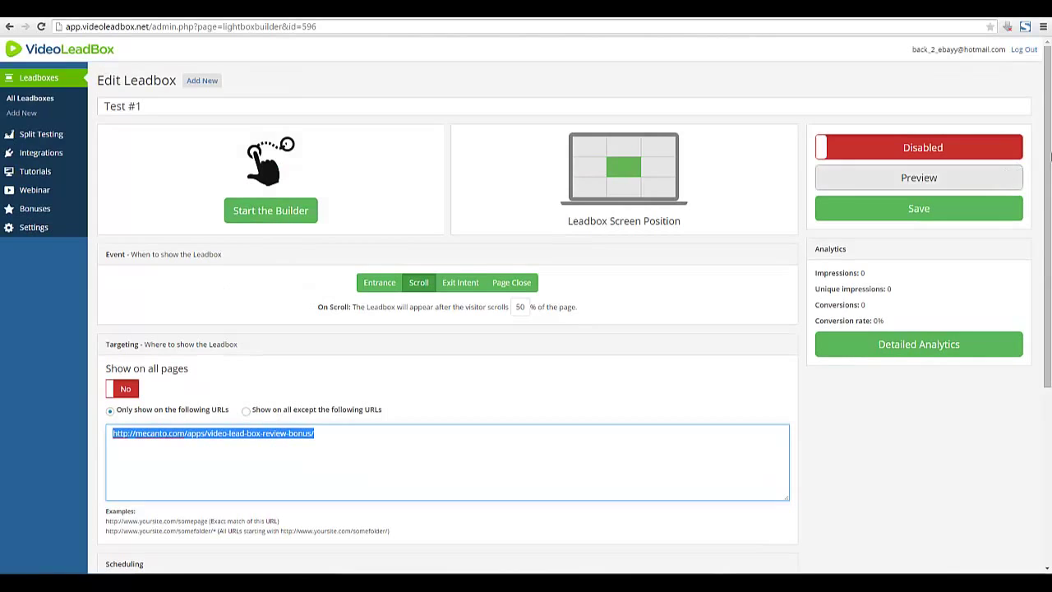
pyautogui.moveTo(1049, 202); pyautogui.dragTo(1050, 238)
pyautogui.scroll(2, 789, 123)
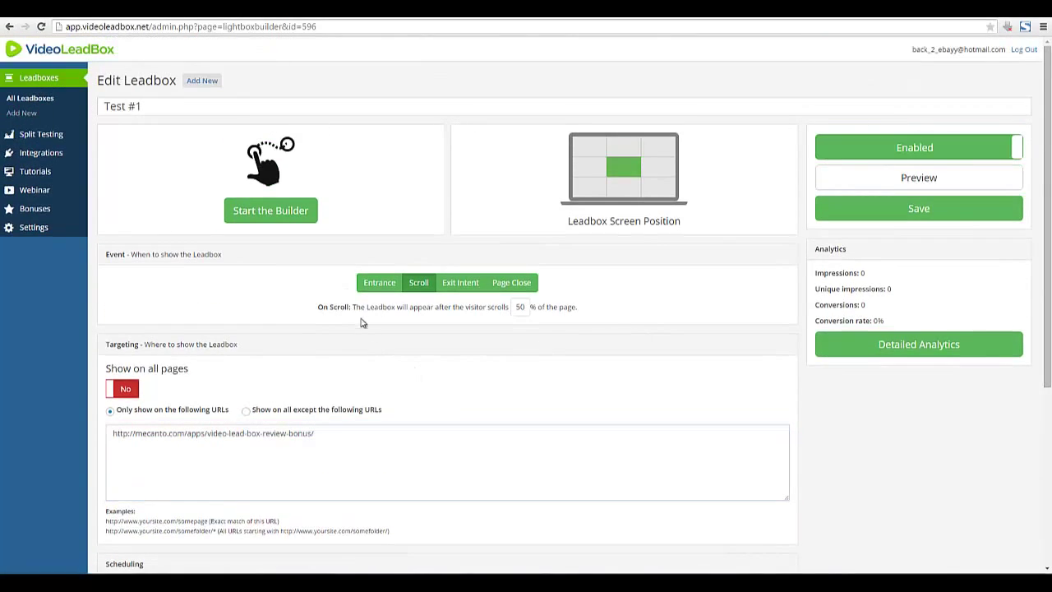
# - Set the leadbox to appear on entrance, 4 seconds after the page loads, and save it
pyautogui.click(380, 292)
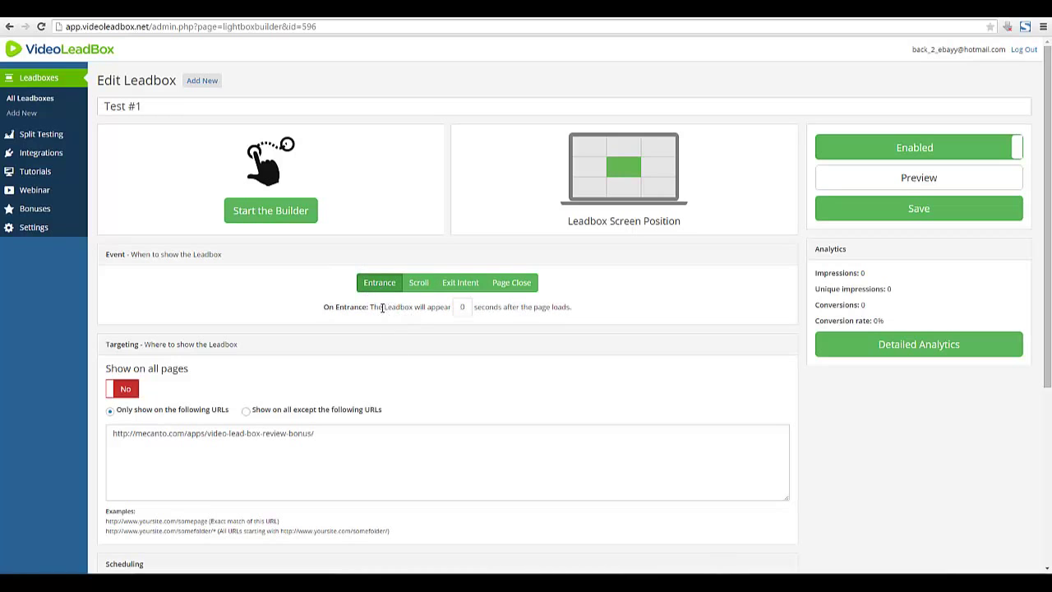
pyautogui.moveTo(377, 309); pyautogui.dragTo(458, 307)
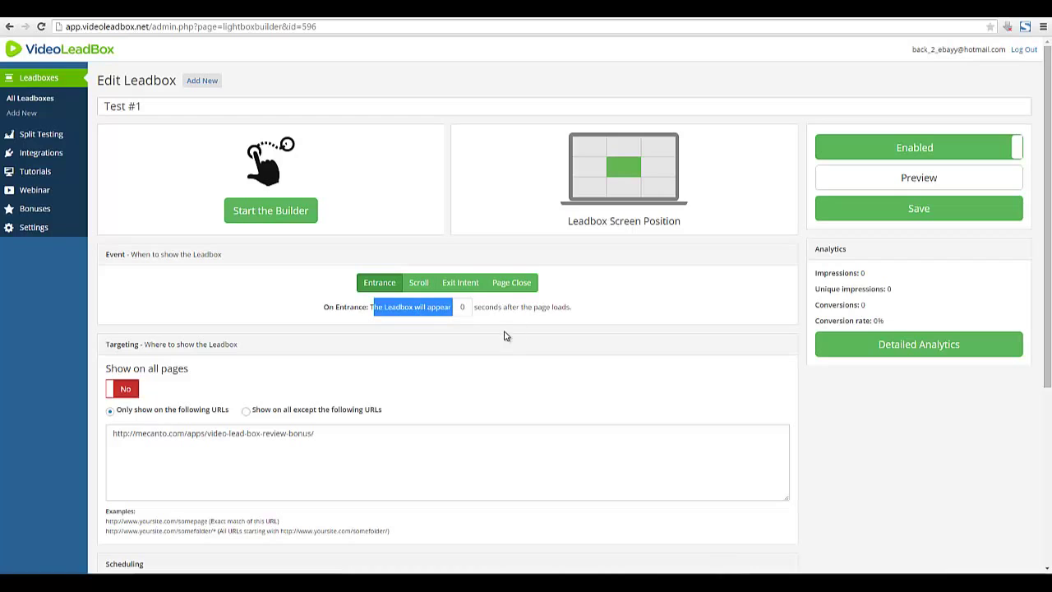
pyautogui.doubleClick(463, 307)
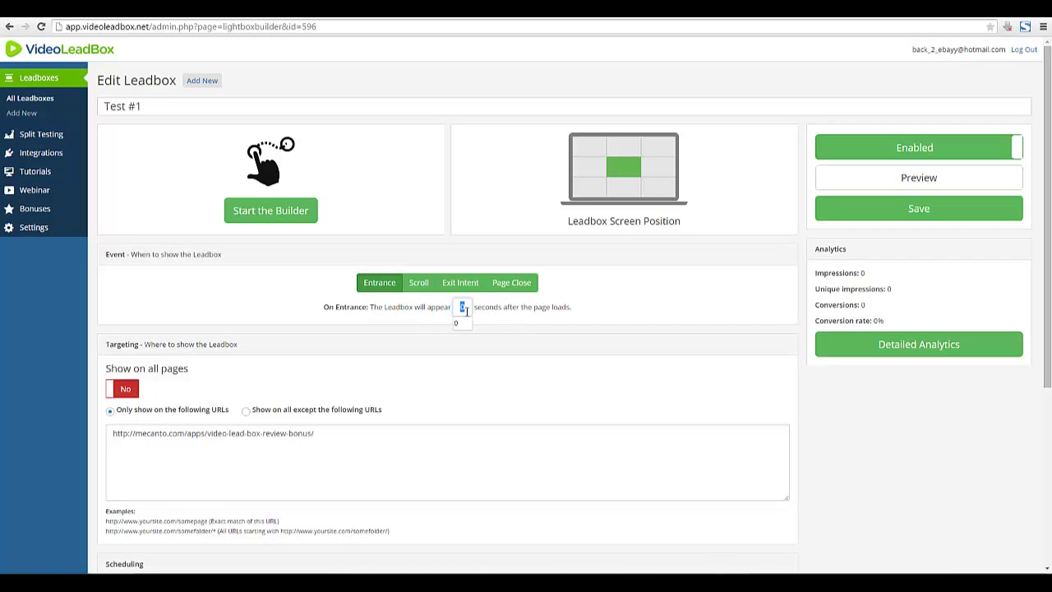
pyautogui.write('4')
pyautogui.click(843, 219)
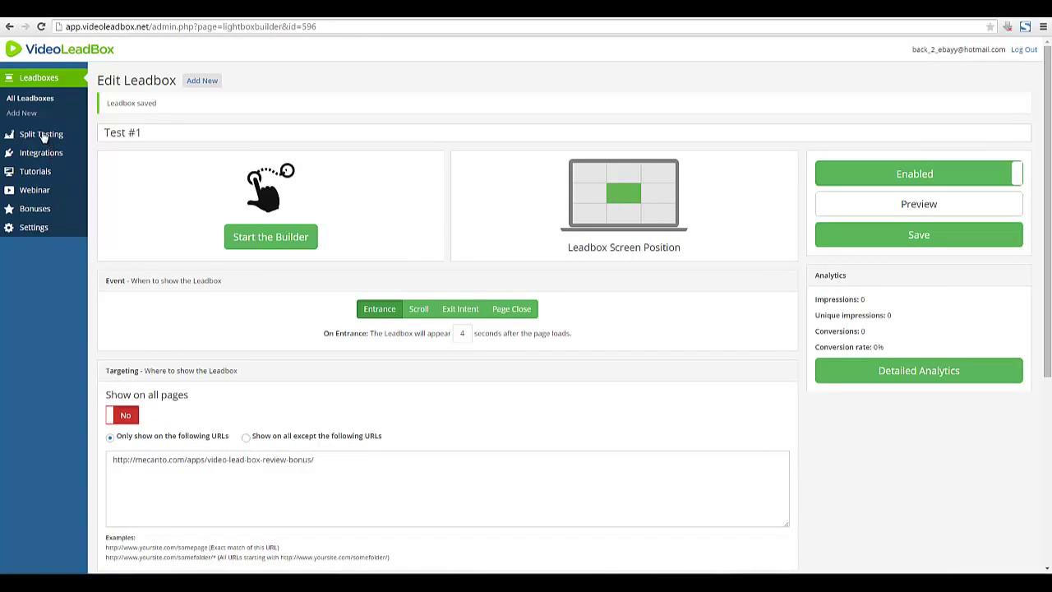
# - Check the leadbox list and copy the HTML integration code from the Integrations page
pyautogui.click(31, 99)
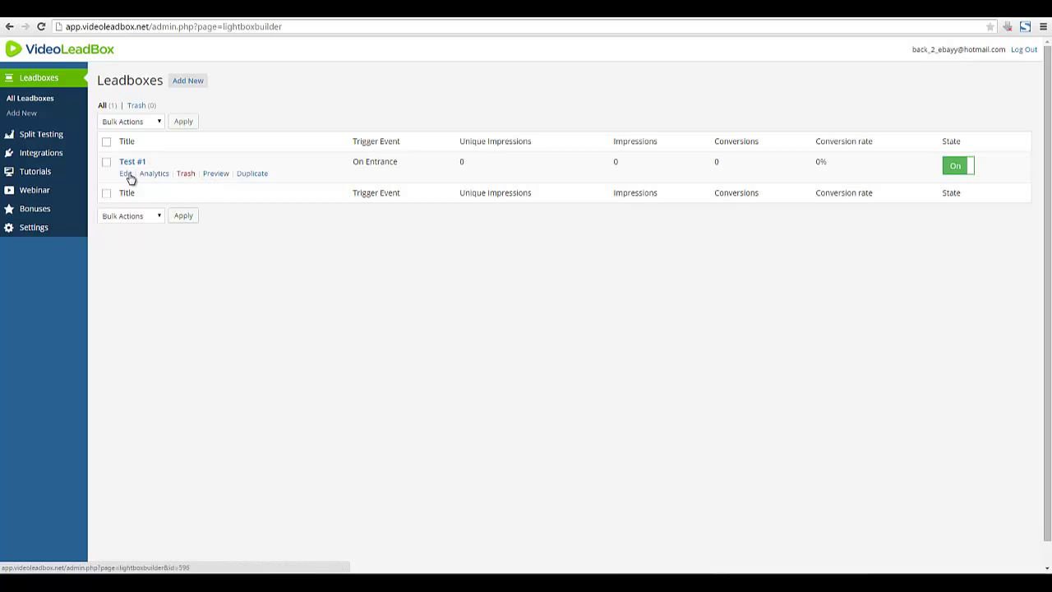
pyautogui.click(40, 156)
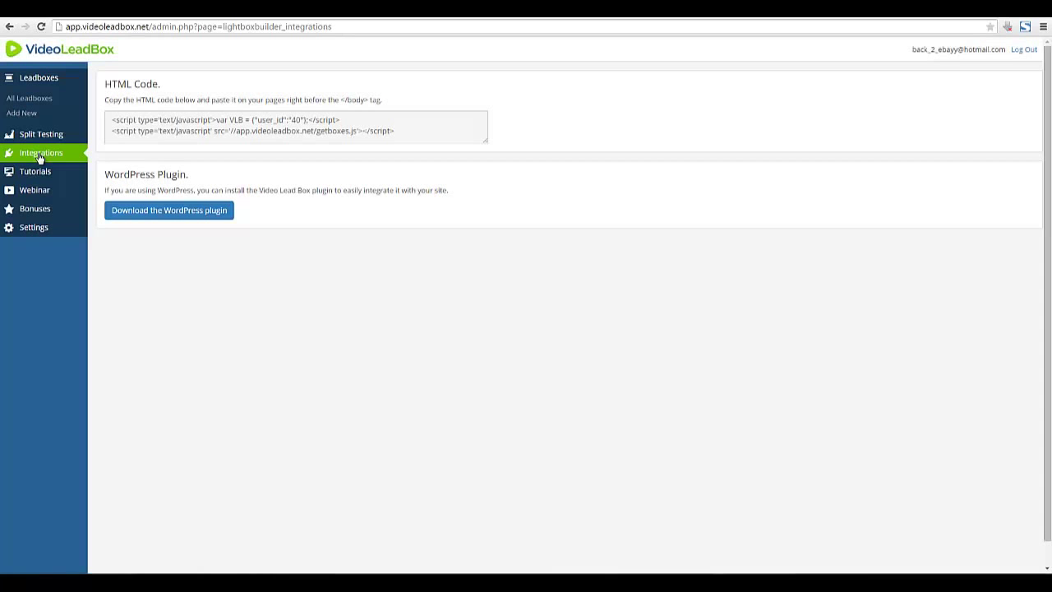
pyautogui.tripleClick(124, 189)
pyautogui.tripleClick(255, 194)
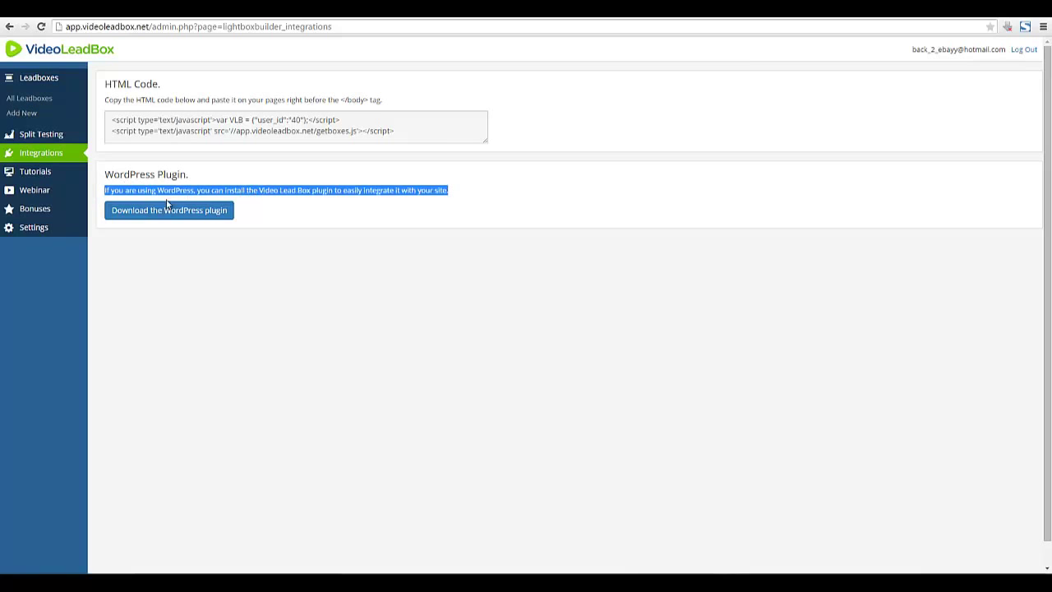
pyautogui.tripleClick(143, 134)
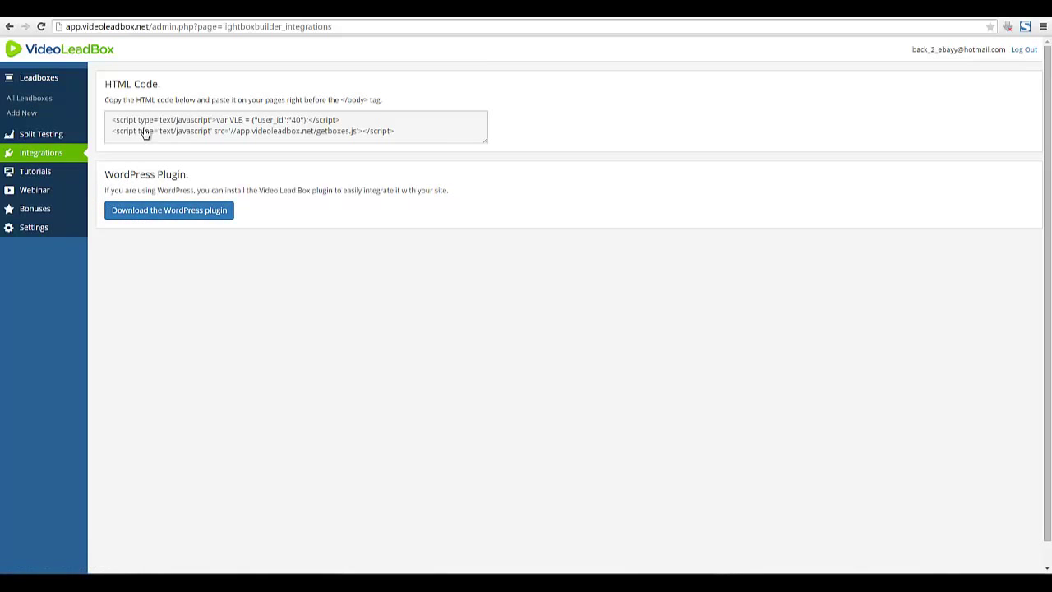
pyautogui.rightClick(144, 132)
pyautogui.click(161, 140)
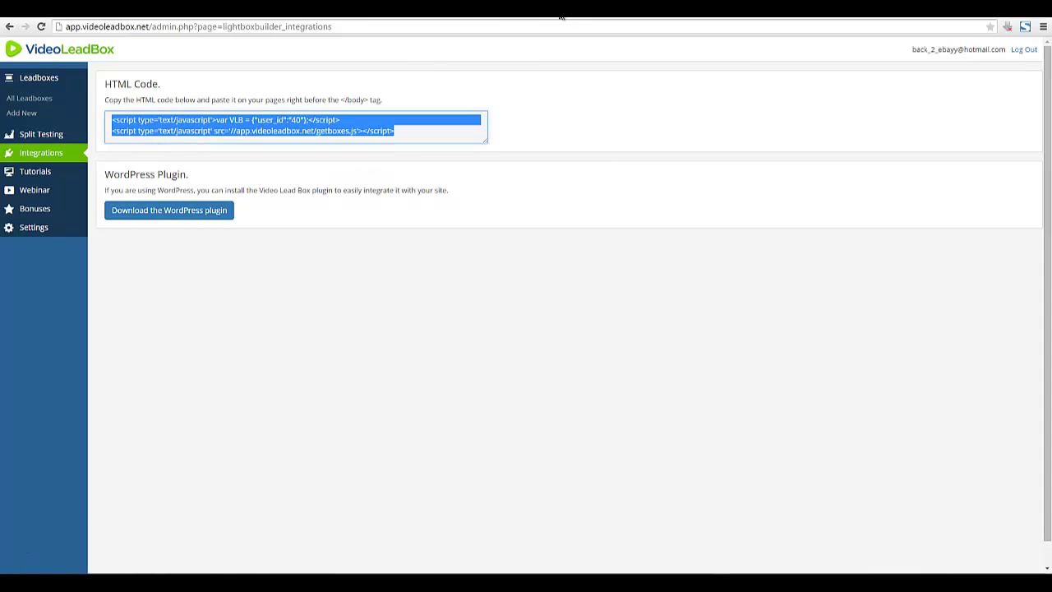
# - Switch to the Sahifa theme settings in WordPress, go over the script in the Footer Code field and save the changes
pyautogui.click(561, 16)
pyautogui.click(559, 475)
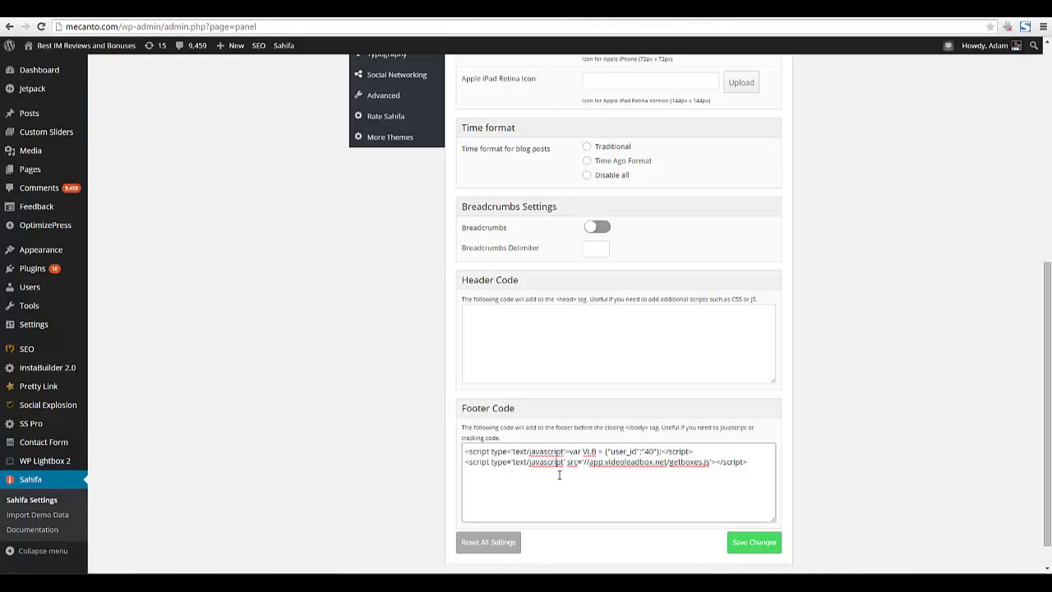
pyautogui.hotkey('ctrl', 'a')
pyautogui.click(674, 489)
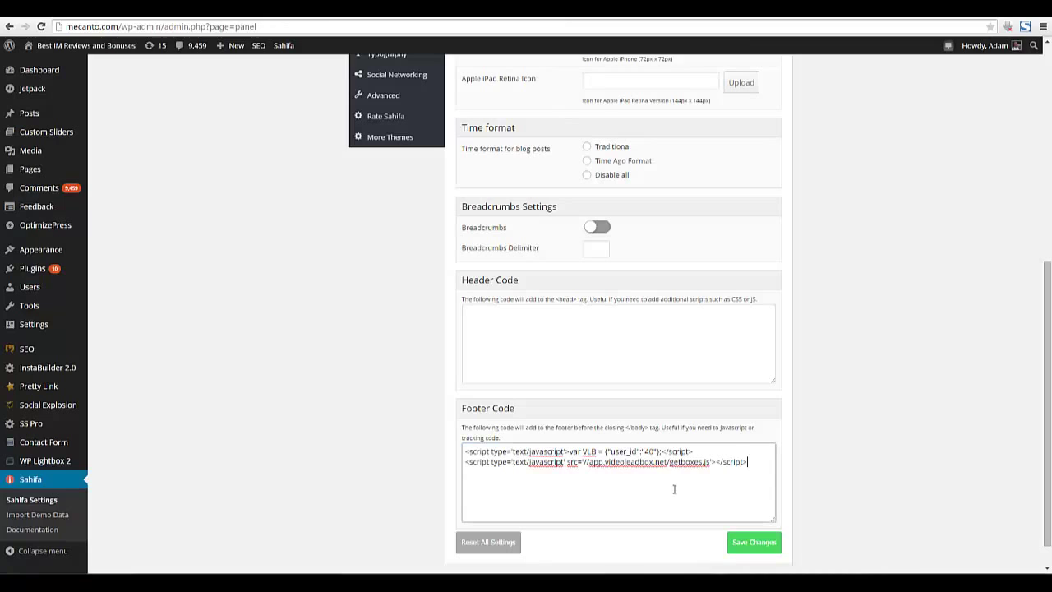
pyautogui.click(742, 543)
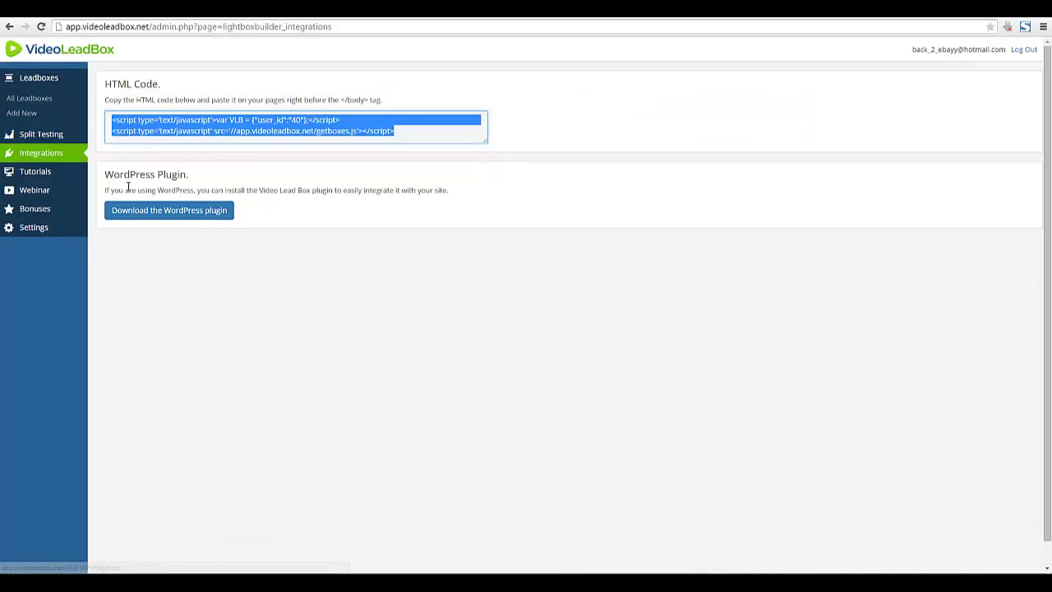
# - Back in VideoLeadBox, download the WordPress plugin from the Integrations page
pyautogui.moveTo(136, 190); pyautogui.dragTo(332, 188)
pyautogui.click(331, 188)
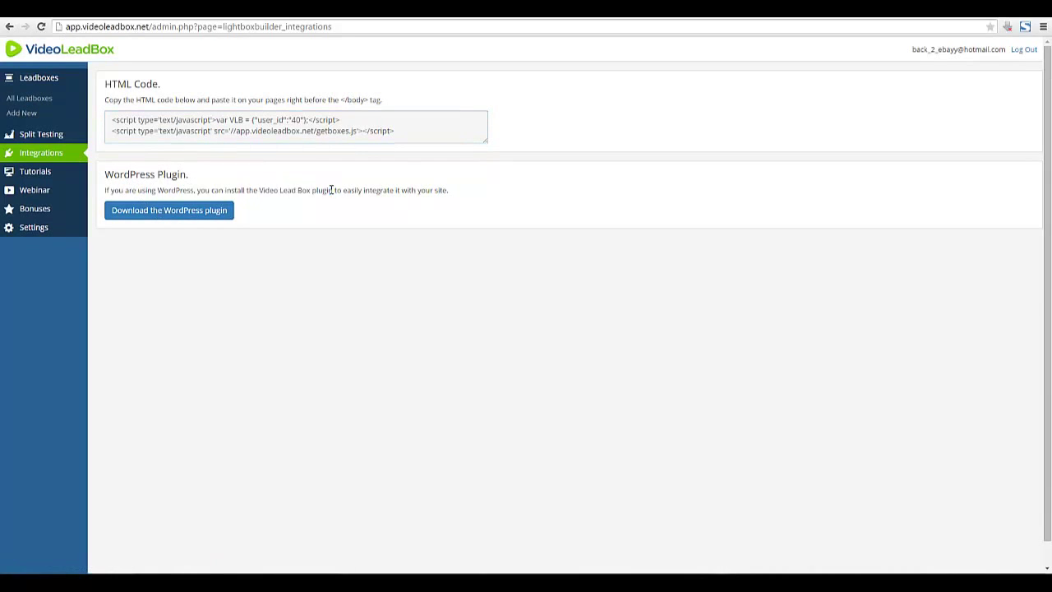
pyautogui.click(215, 213)
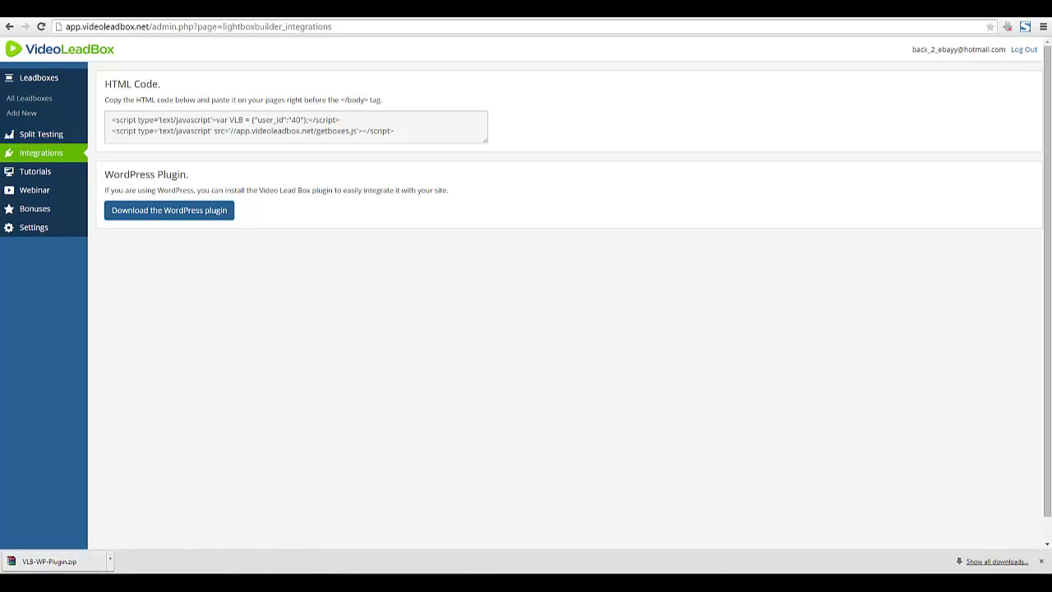
pyautogui.click(320, 534)
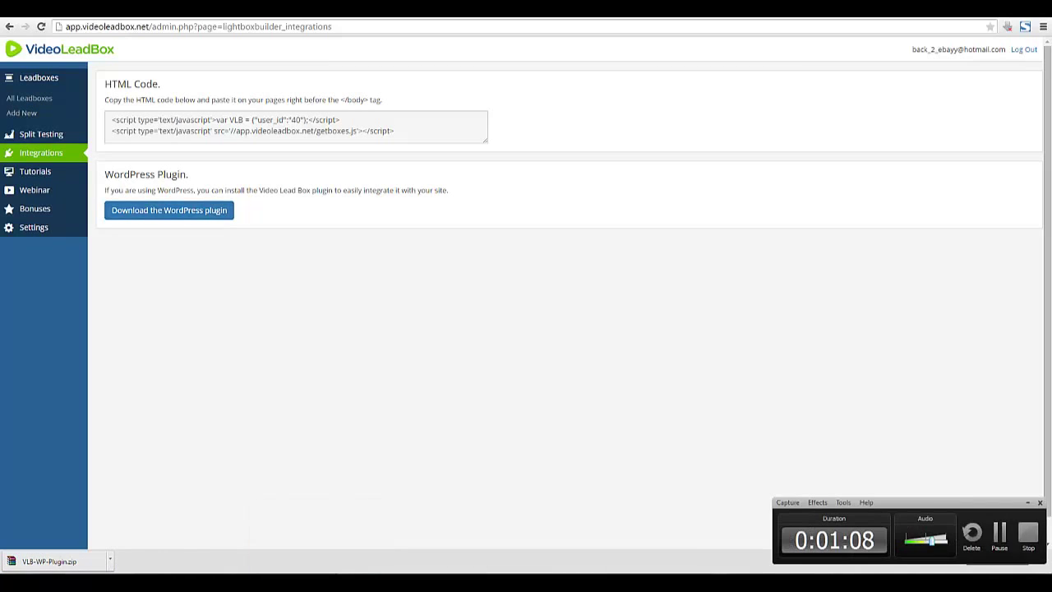
pyautogui.click(1000, 535)
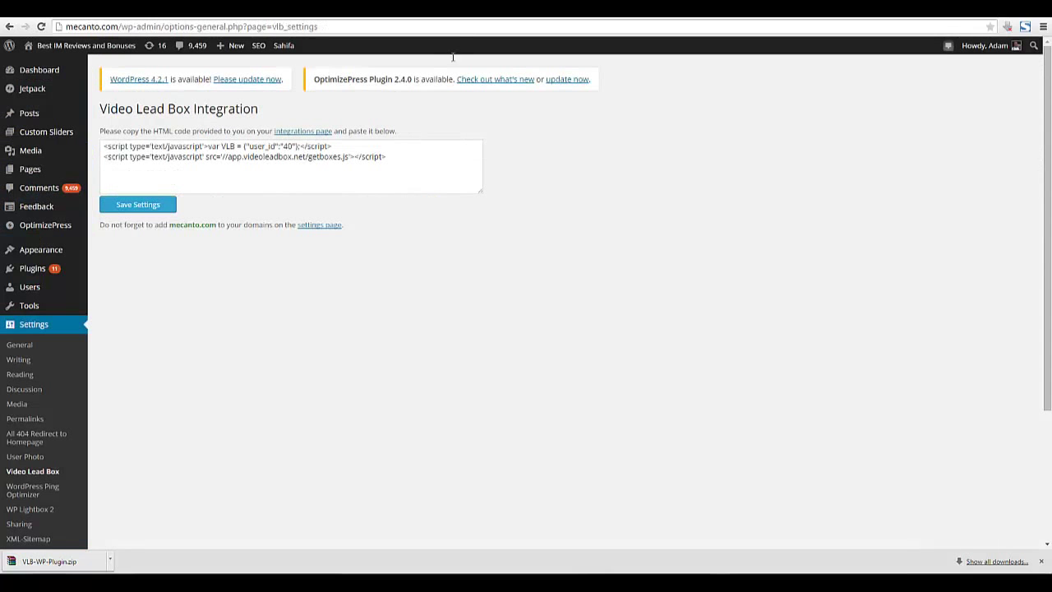
# - On the WordPress Video Lead Box Integration page, review the embedded script, copy the domain mecanto.com and save the plugin settings
pyautogui.moveTo(393, 157); pyautogui.dragTo(198, 157)
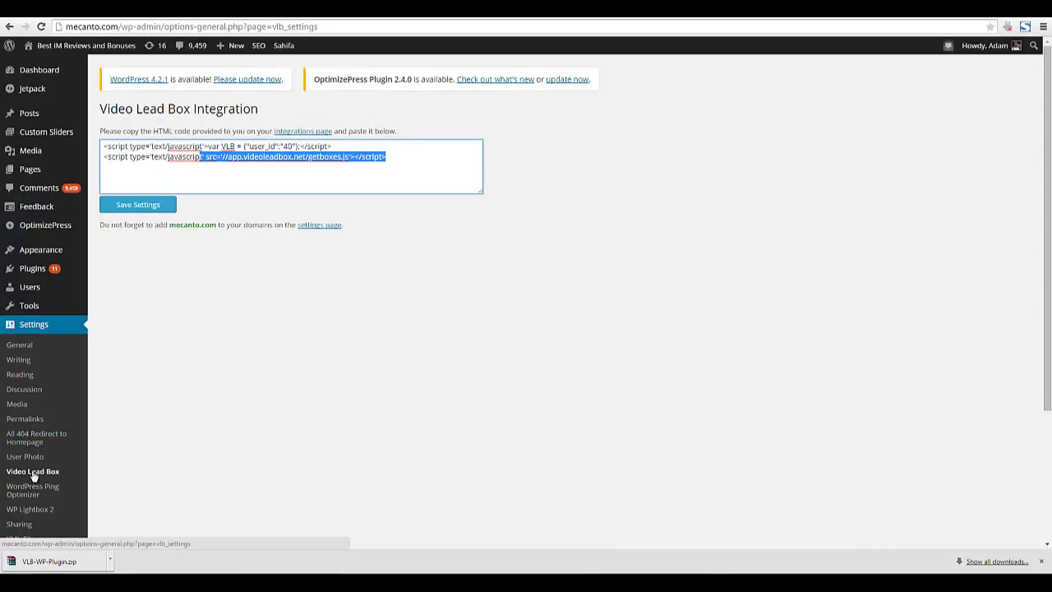
pyautogui.tripleClick(225, 160)
pyautogui.moveTo(225, 159); pyautogui.dragTo(225, 148)
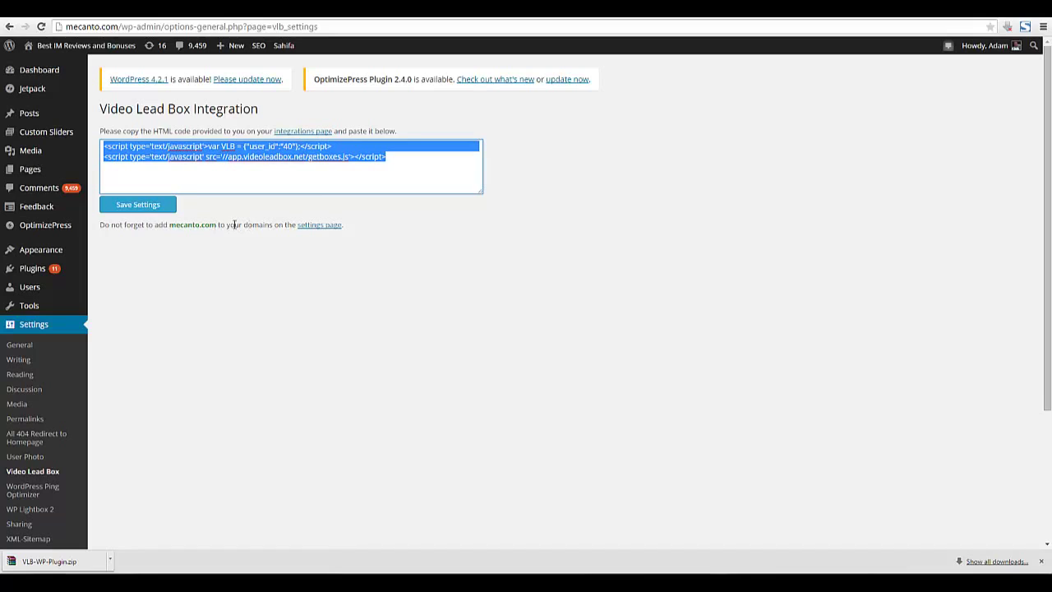
pyautogui.moveTo(169, 225); pyautogui.dragTo(216, 226)
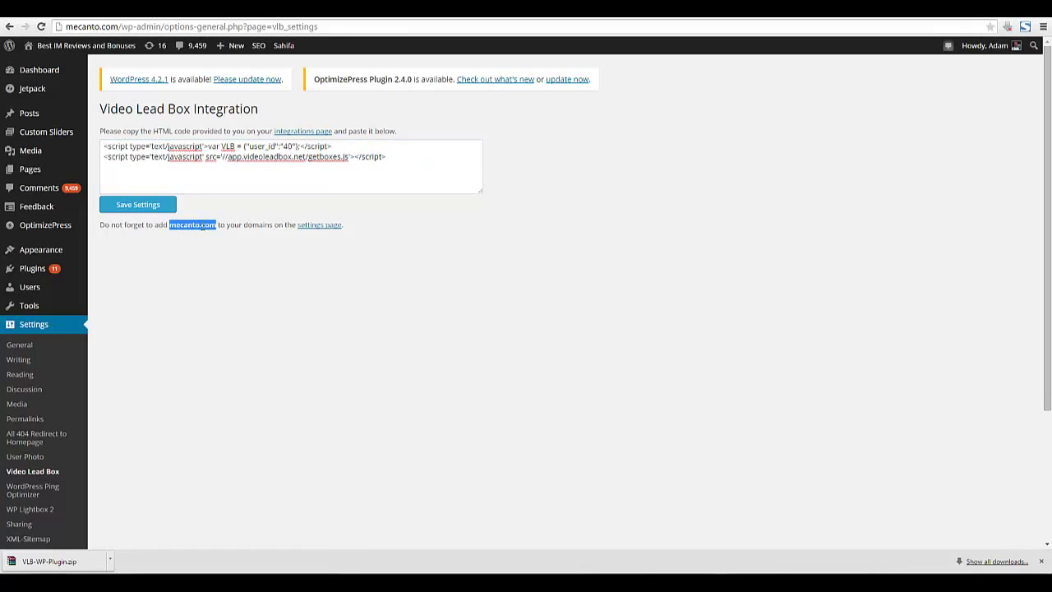
pyautogui.rightClick(205, 228)
pyautogui.click(211, 236)
pyautogui.click(158, 207)
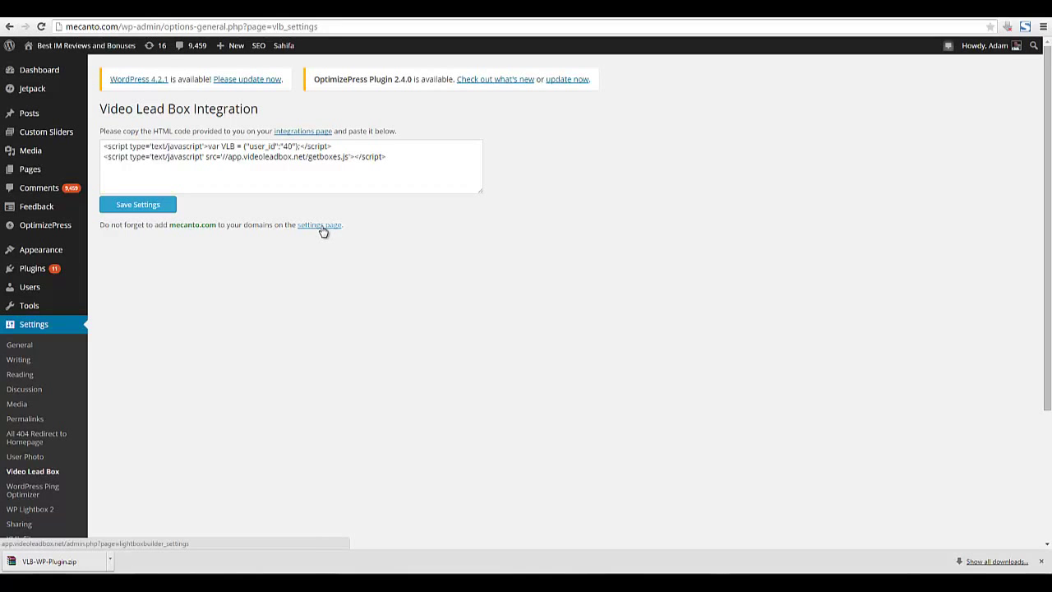
# - Open the VideoLeadBox settings page in a new tab, enter mecanto.com as an allowed domain and add another domain field
pyautogui.rightClick(323, 229)
pyautogui.click(354, 235)
pyautogui.click(547, 20)
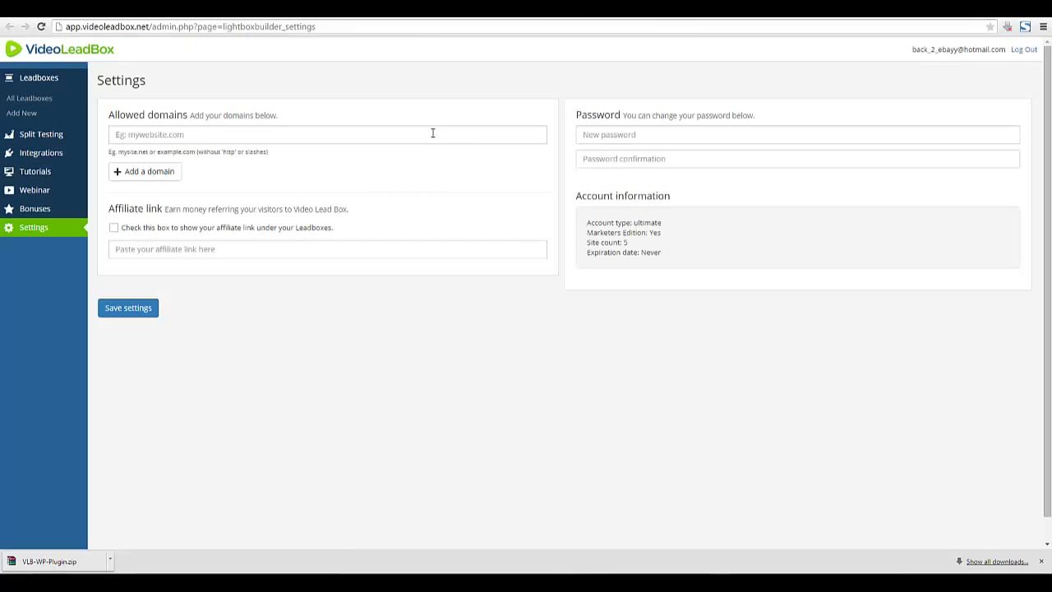
pyautogui.click(205, 138)
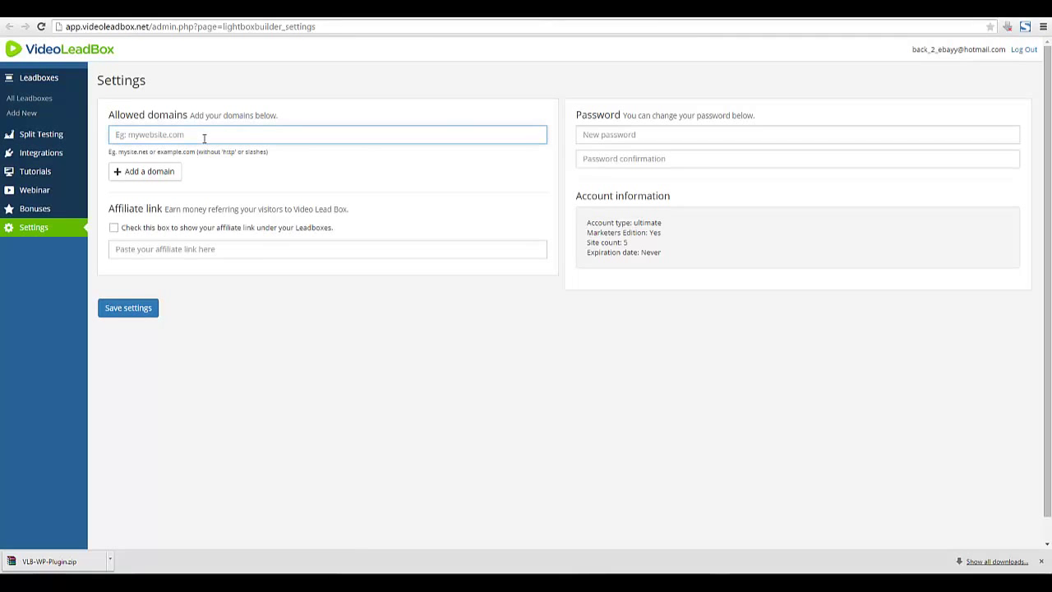
pyautogui.write('mecanto.com')
pyautogui.click(156, 171)
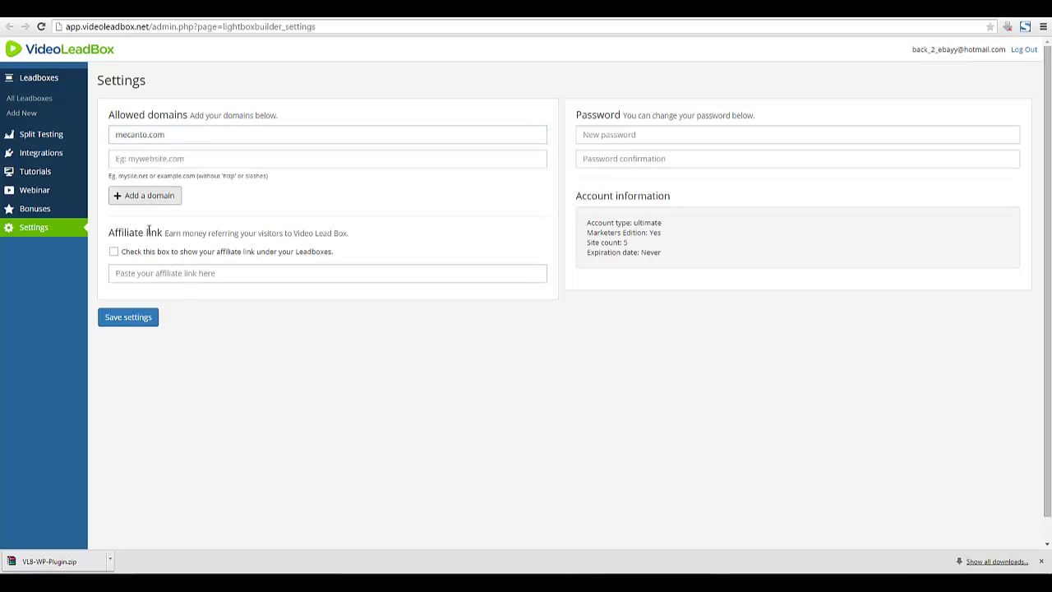
# - Look over the affiliate link option, save the VideoLeadBox settings and return to the WordPress integration page
pyautogui.moveTo(162, 235); pyautogui.dragTo(355, 234)
pyautogui.click(203, 274)
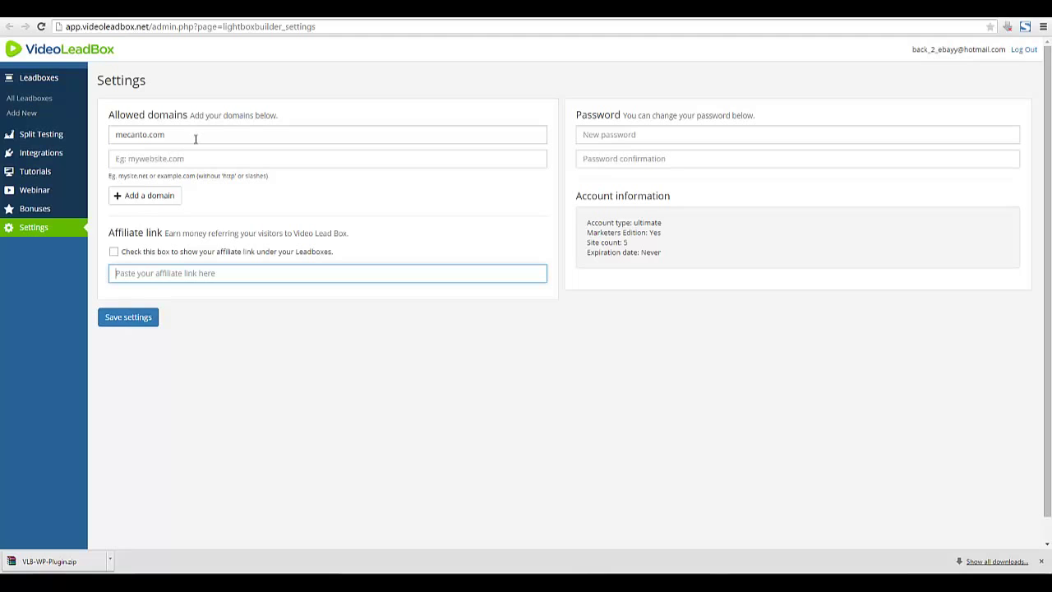
pyautogui.click(128, 317)
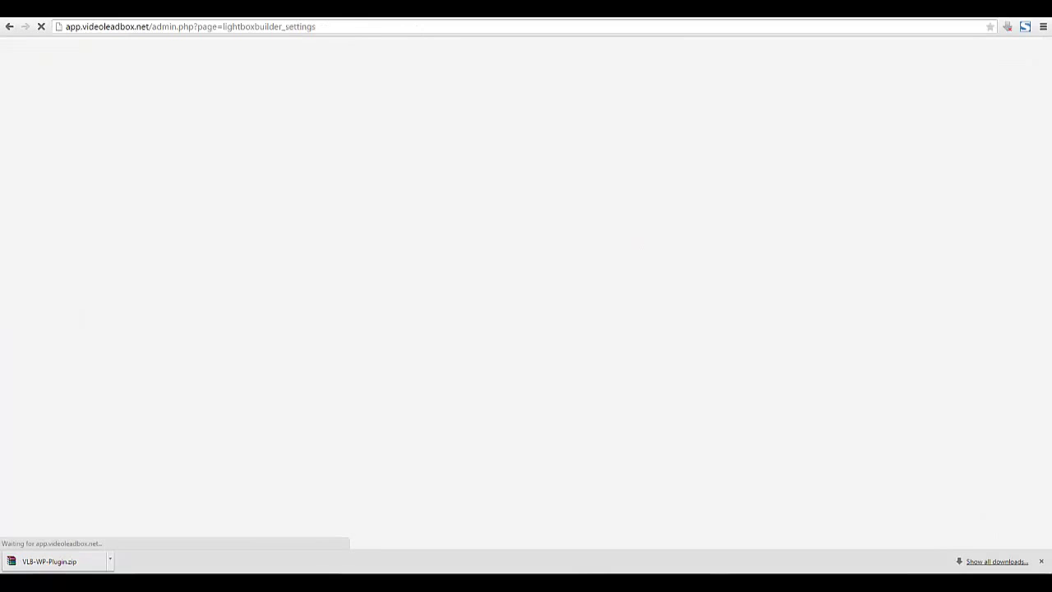
pyautogui.click(465, 10)
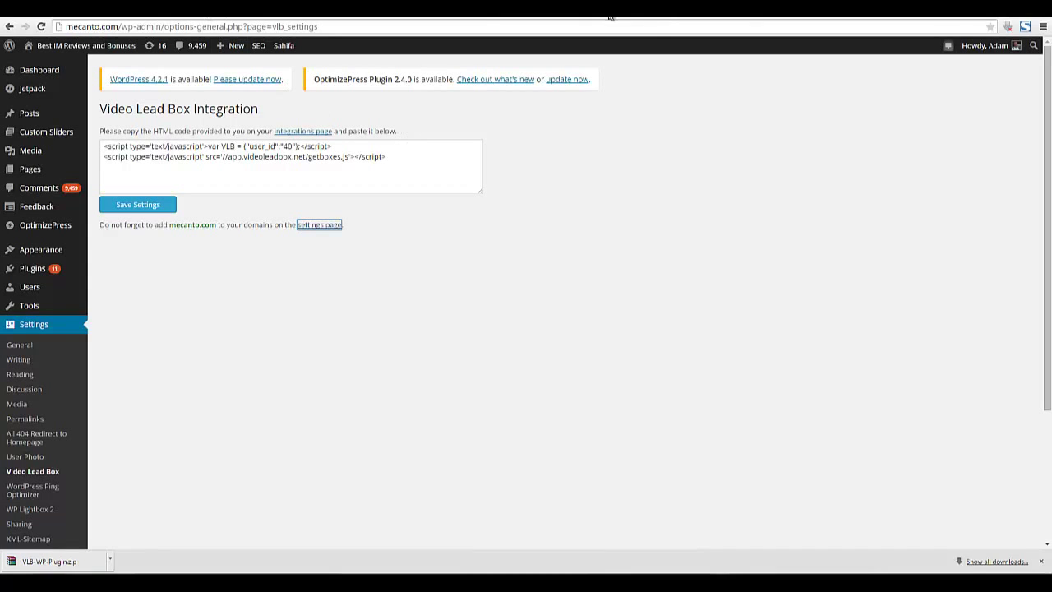
# - Load mecanto.com in a new tab, open the Video Lead Box Review and Bonus post and check it for the leadbox popup
pyautogui.click(319, 224)
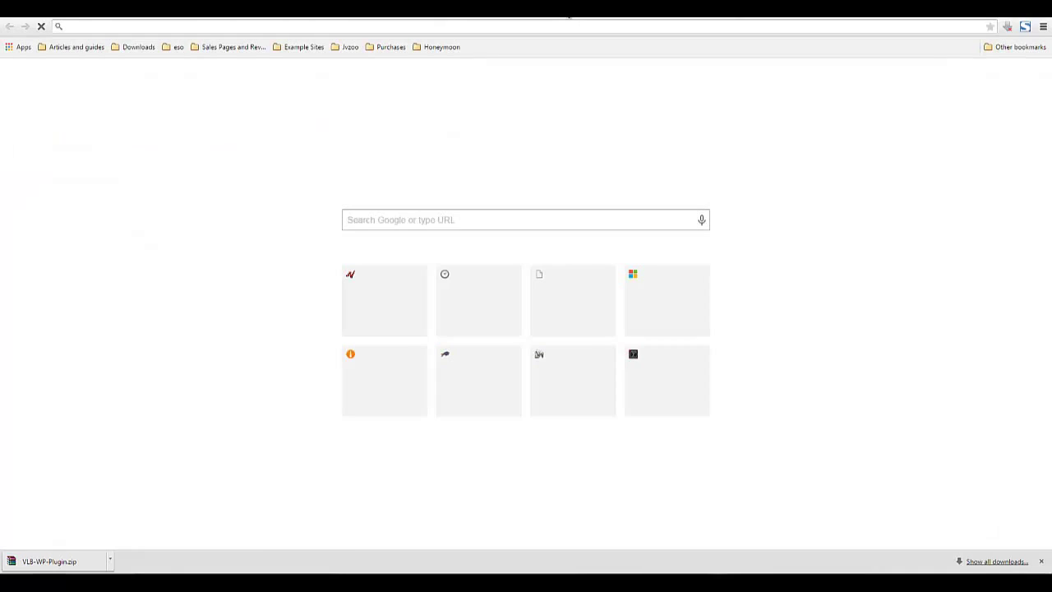
pyautogui.write('mecanto.com')
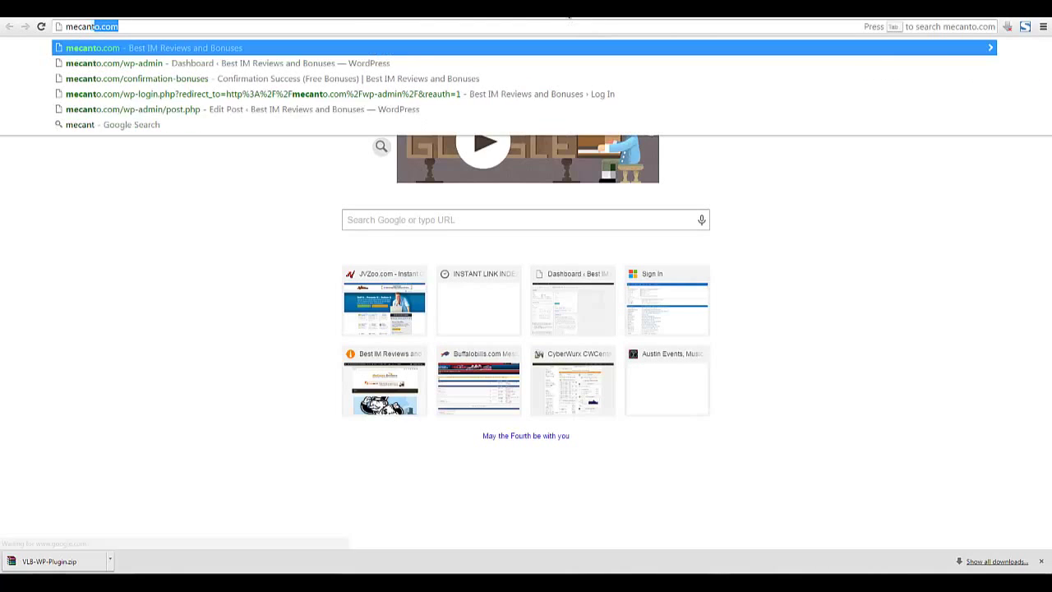
pyautogui.press('Return')
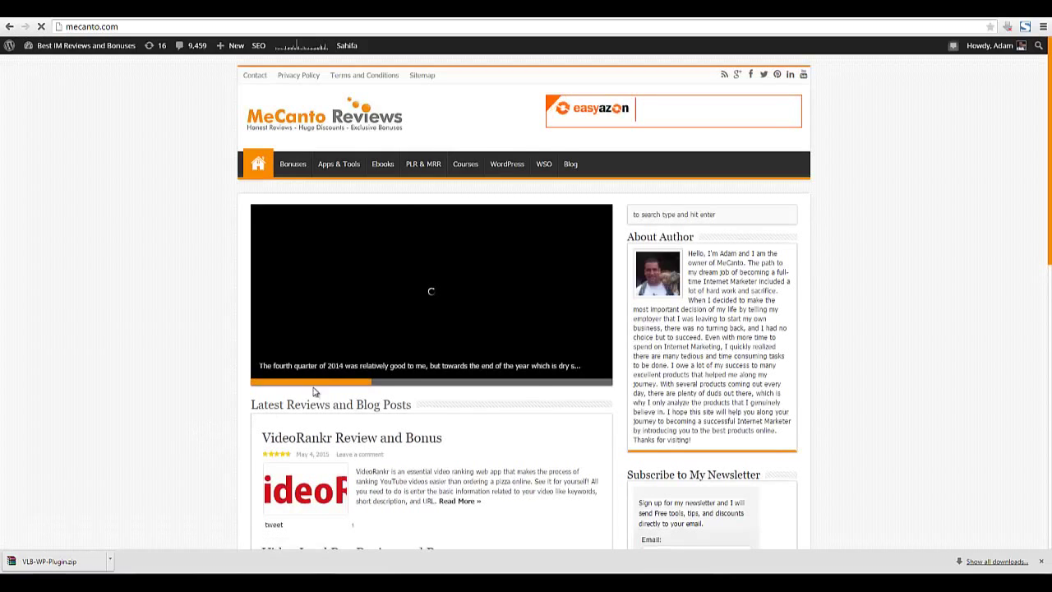
pyautogui.scroll(-2, 311, 403)
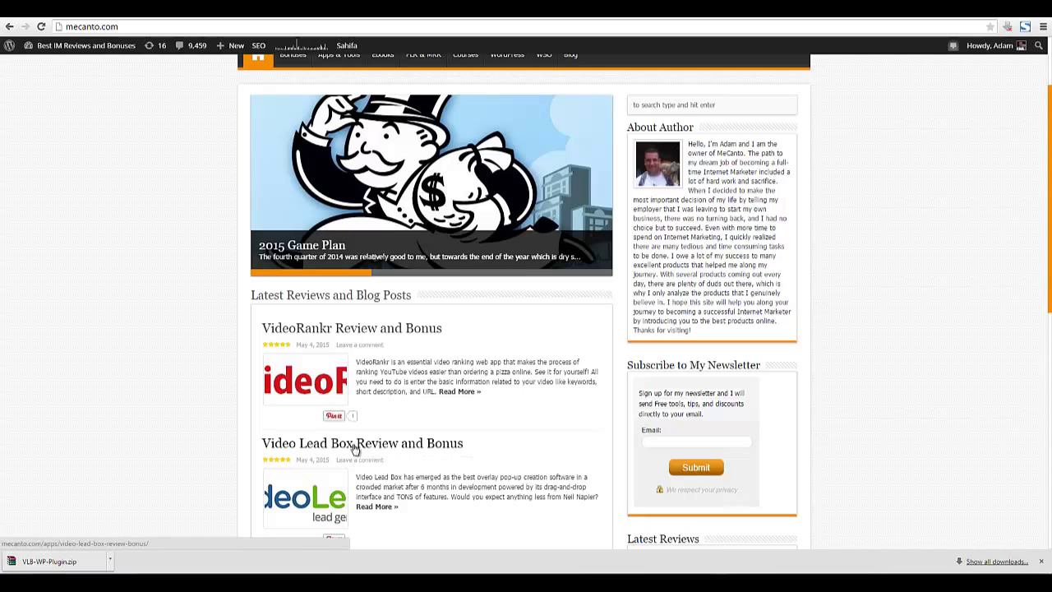
pyautogui.click(355, 448)
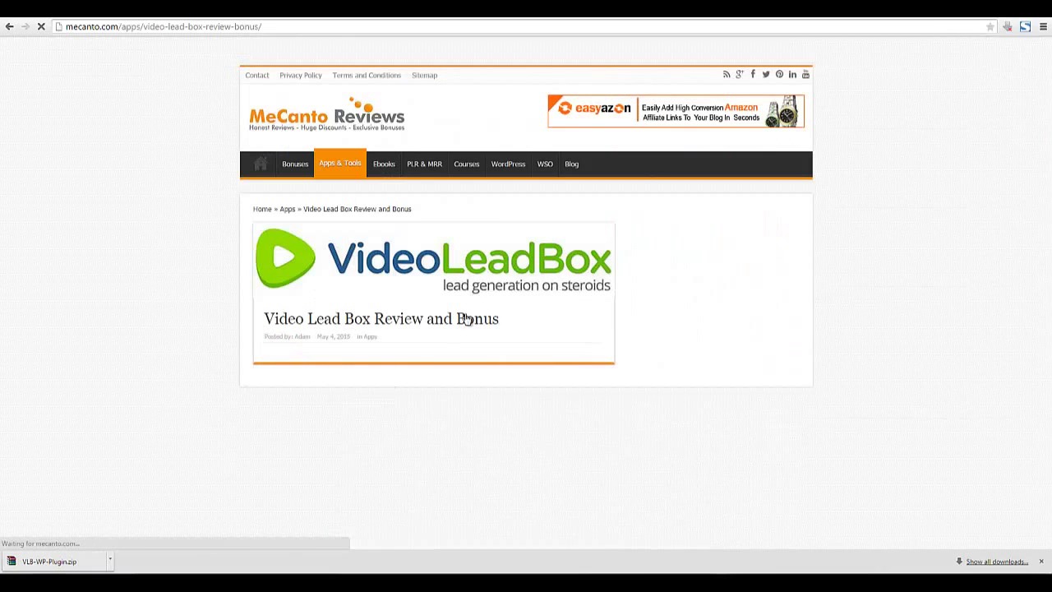
pyautogui.scroll(-1, 449, 310)
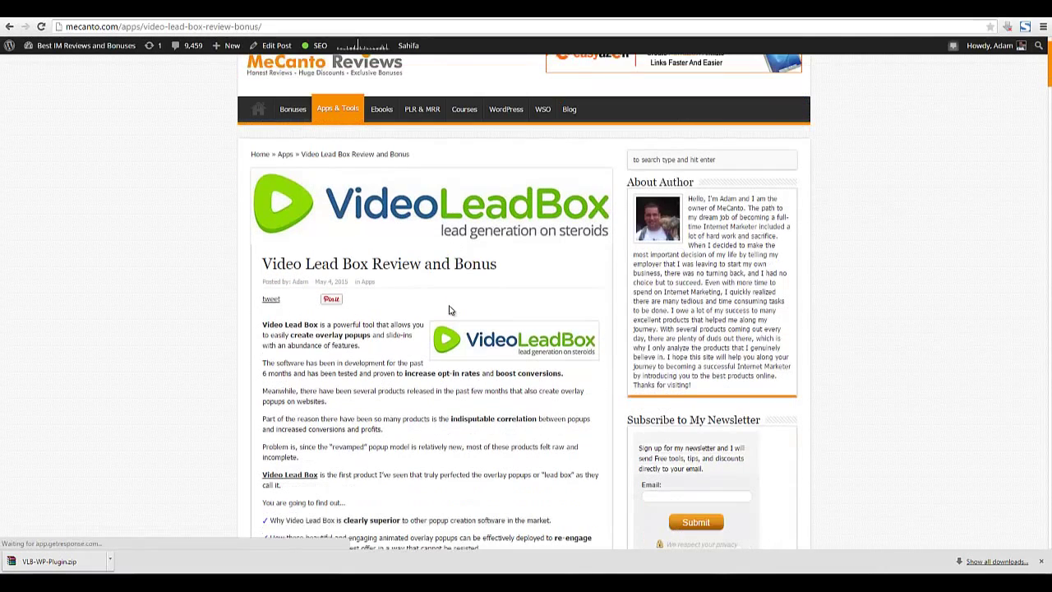
pyautogui.scroll(-2, 449, 310)
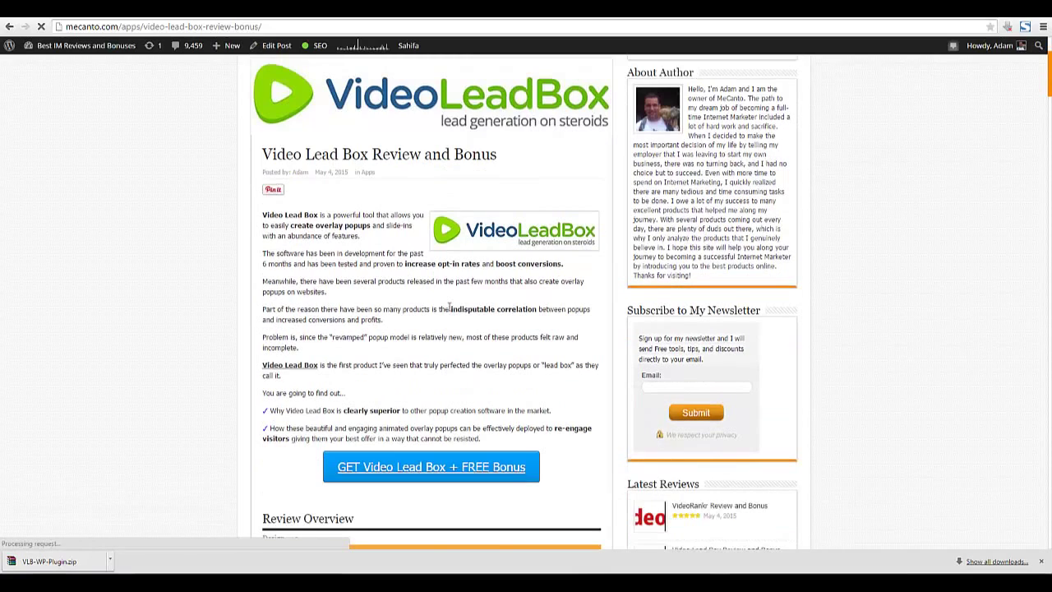
pyautogui.scroll(-1, 449, 310)
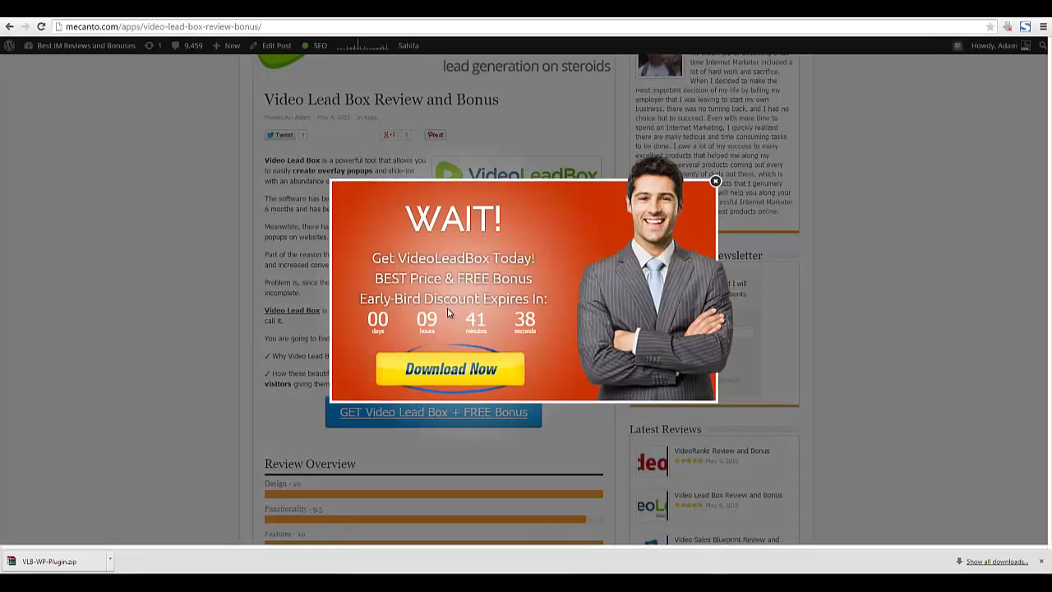